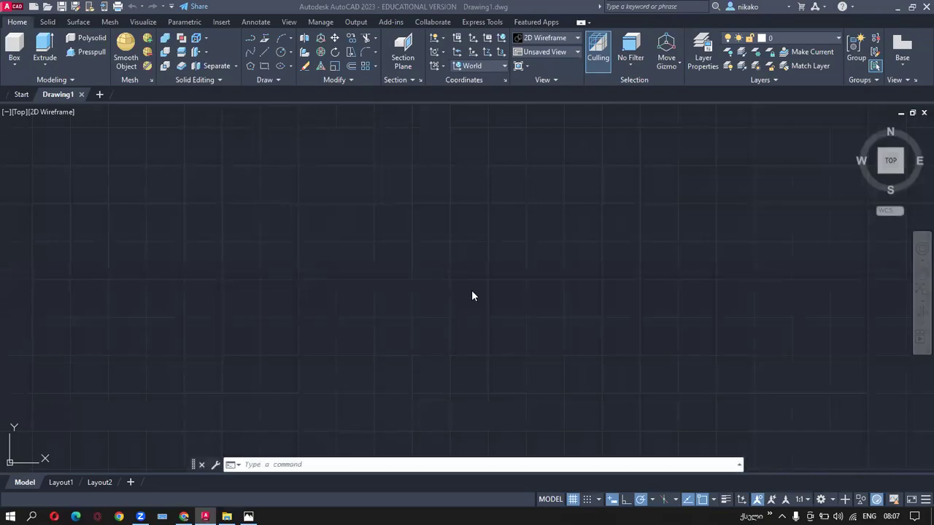
View the dimensioned 1.jfif bracket reference, then return to AutoCAD's Start page.
key(alt+Tab)
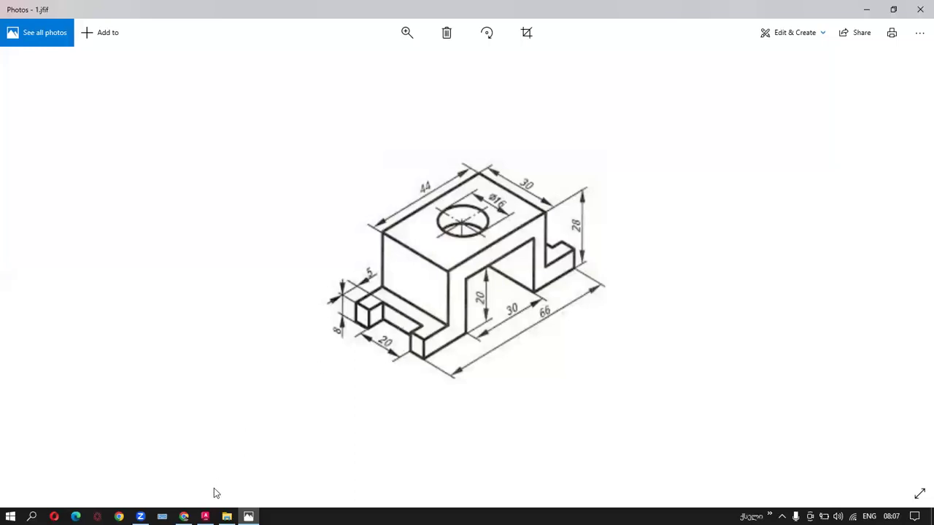
key(alt+Tab)
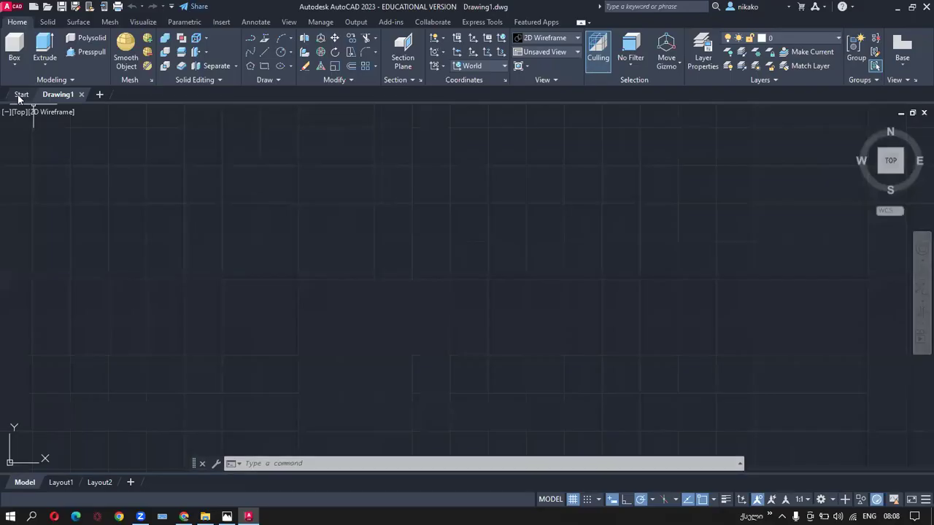
click(20, 95)
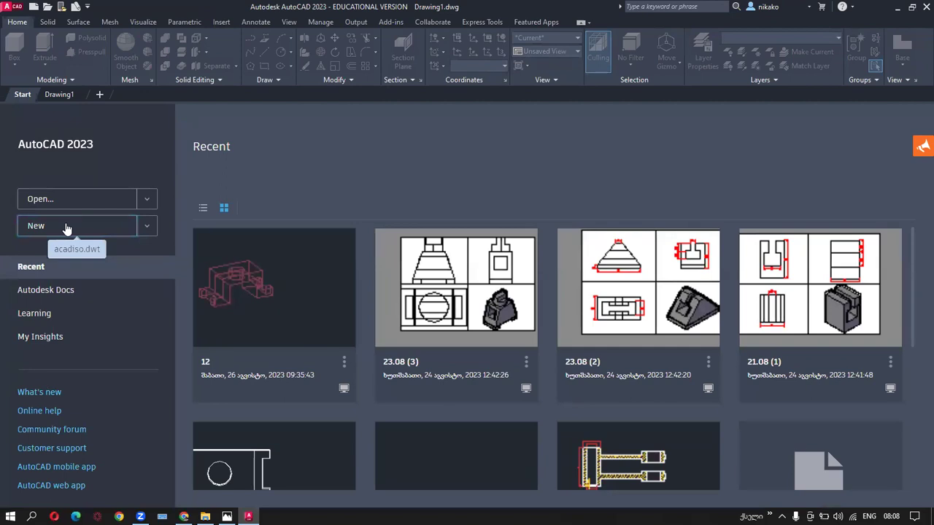
Dismiss the New template list, switch to Drawing1, and confirm the 3D Modeling workspace.
click(143, 225)
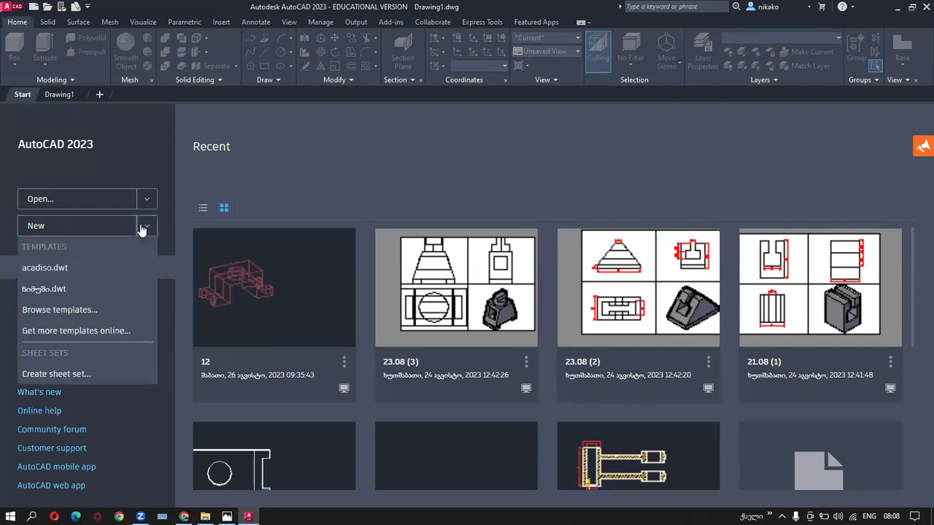
click(141, 156)
click(60, 96)
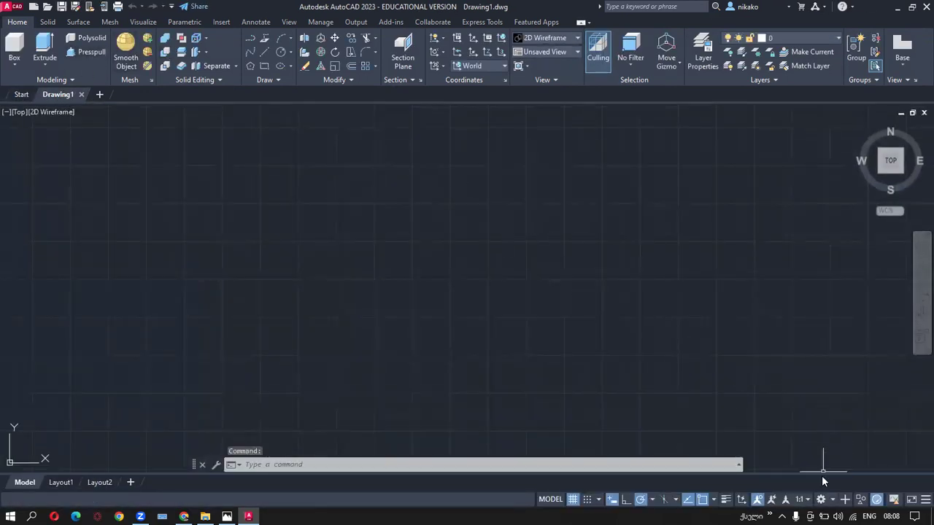
click(824, 500)
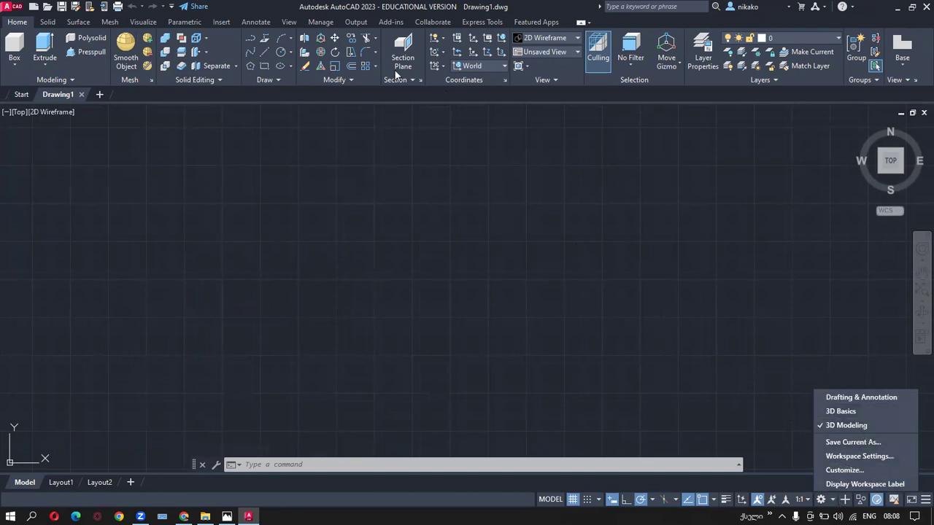
click(264, 6)
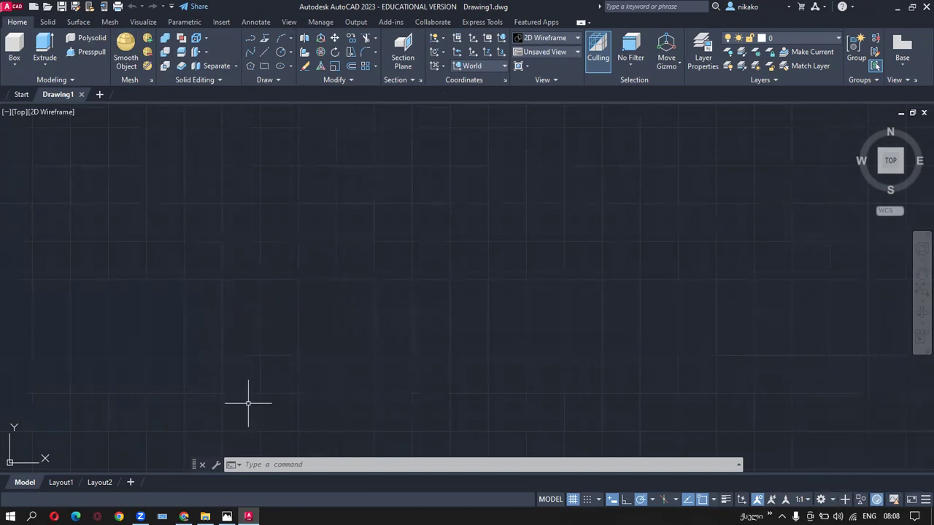
click(227, 516)
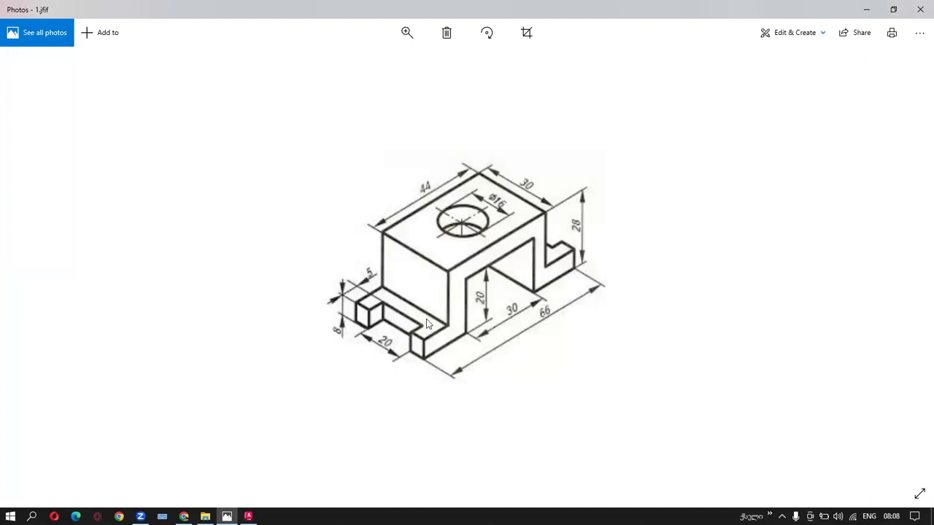
Study the bracket reference's 66, 30, 44, 28 and Ø16 dimensions in Photos.
key(ctrl)
key(ctrl)
Return to Drawing1 and switch to the SW Isometric view.
click(248, 517)
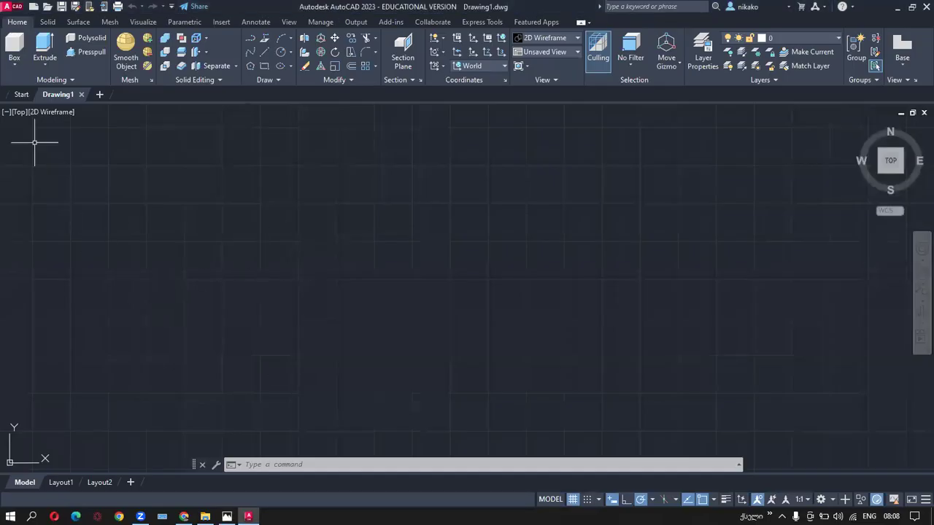
click(18, 113)
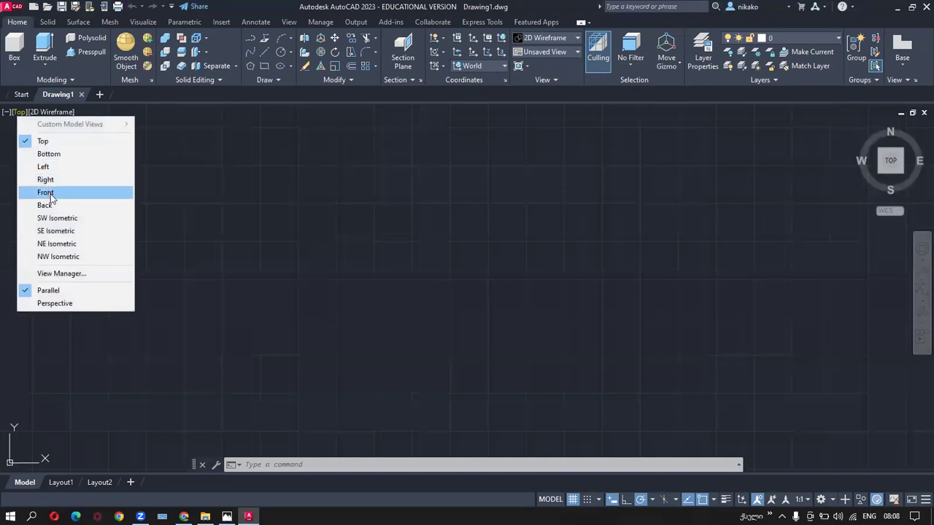
click(61, 220)
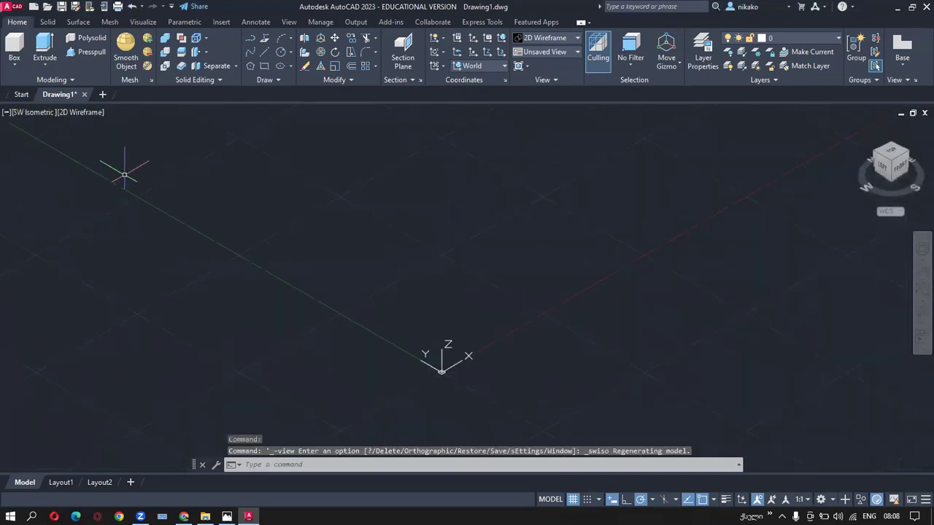
Create a 66×30×8 box solid with its first corner at 0,0, then zoom to it.
click(49, 22)
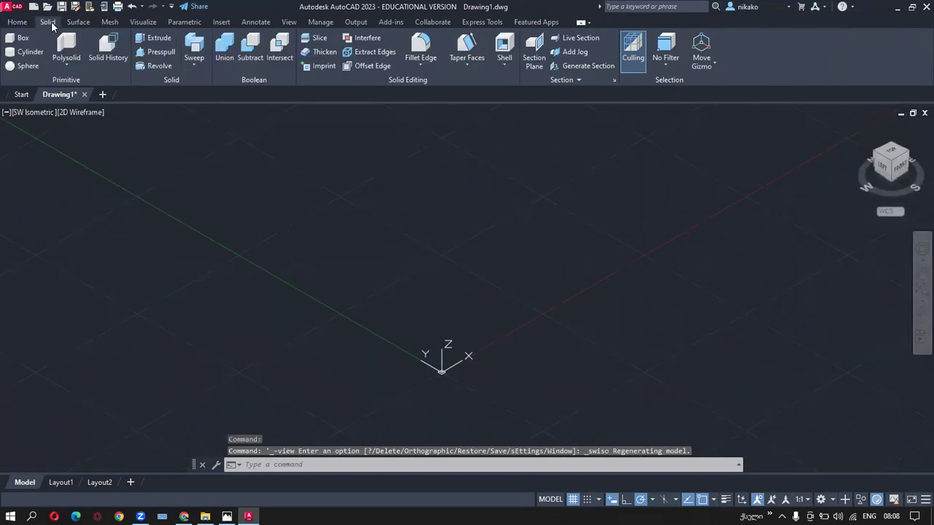
click(22, 38)
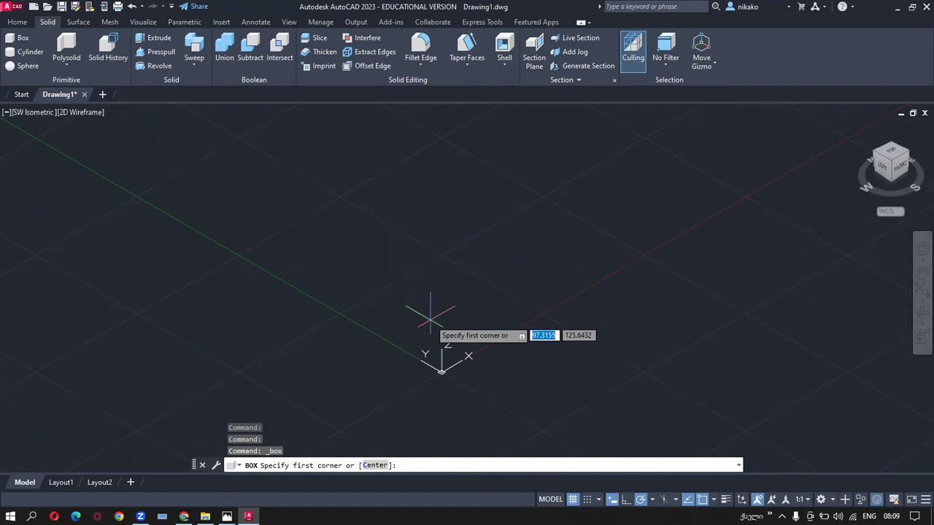
text(0,0)
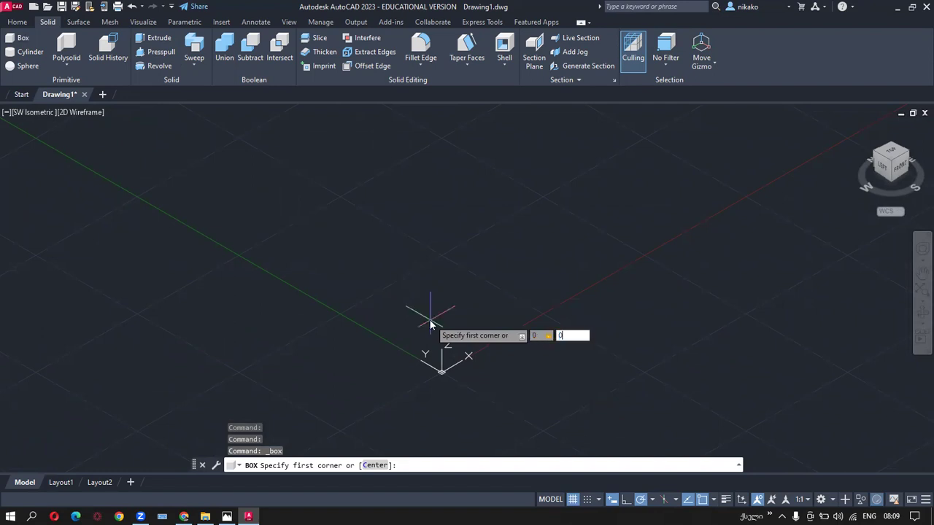
key(Return)
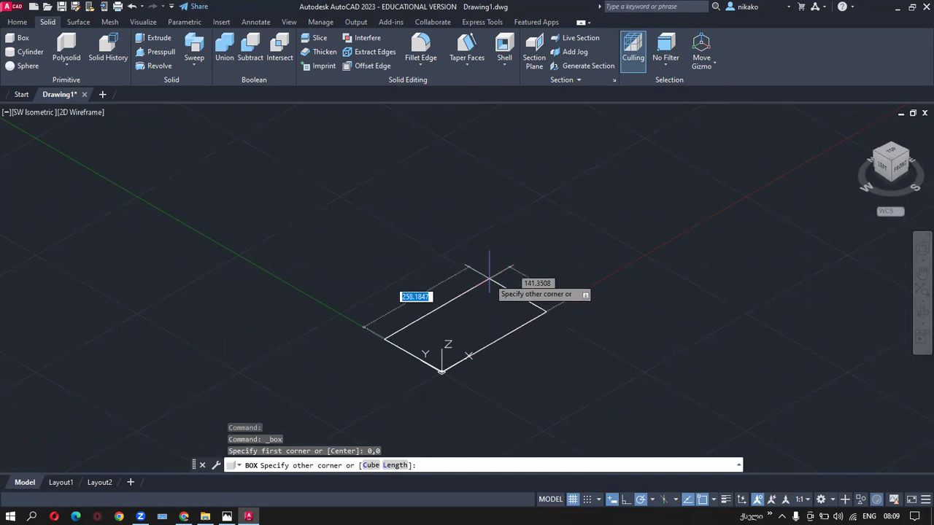
text(66)
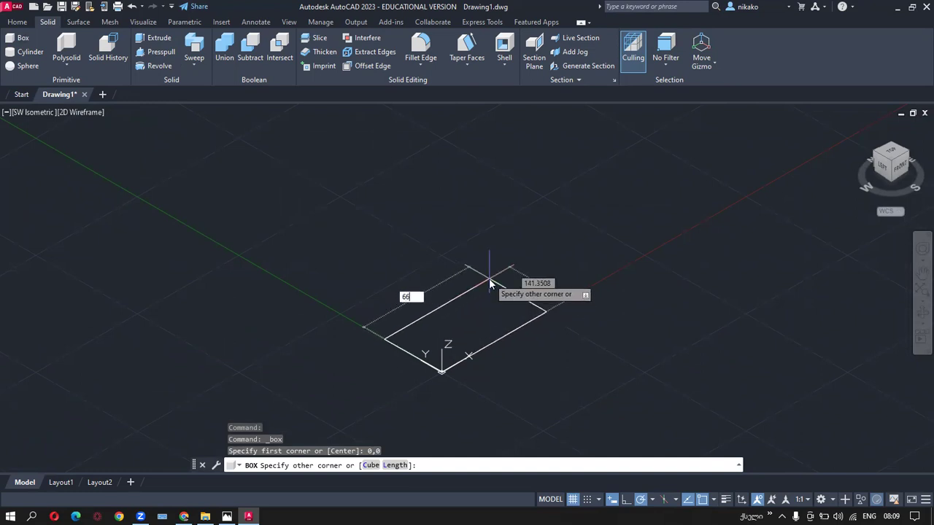
key(Tab)
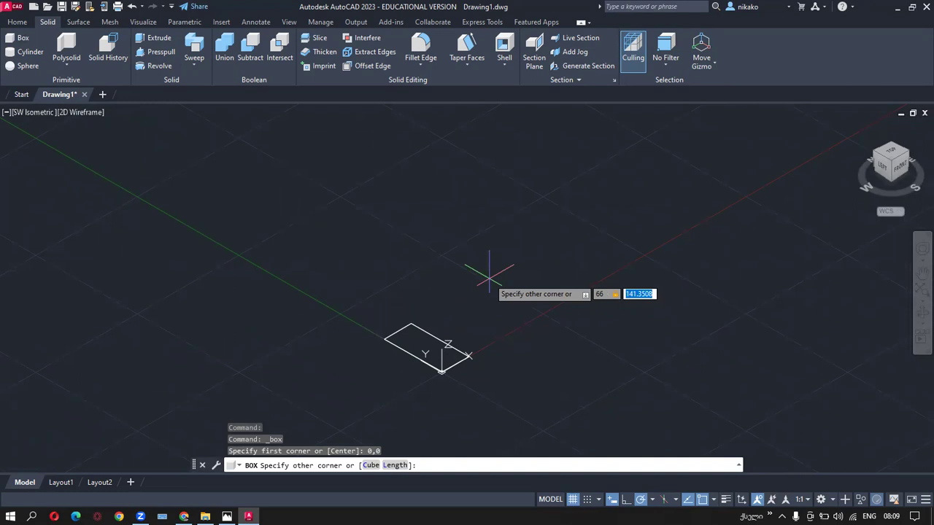
text(30)
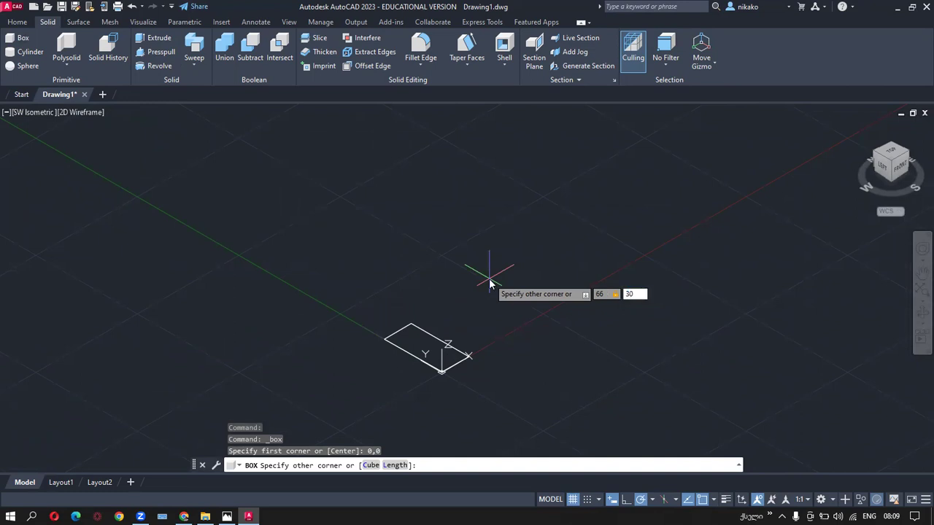
key(Return)
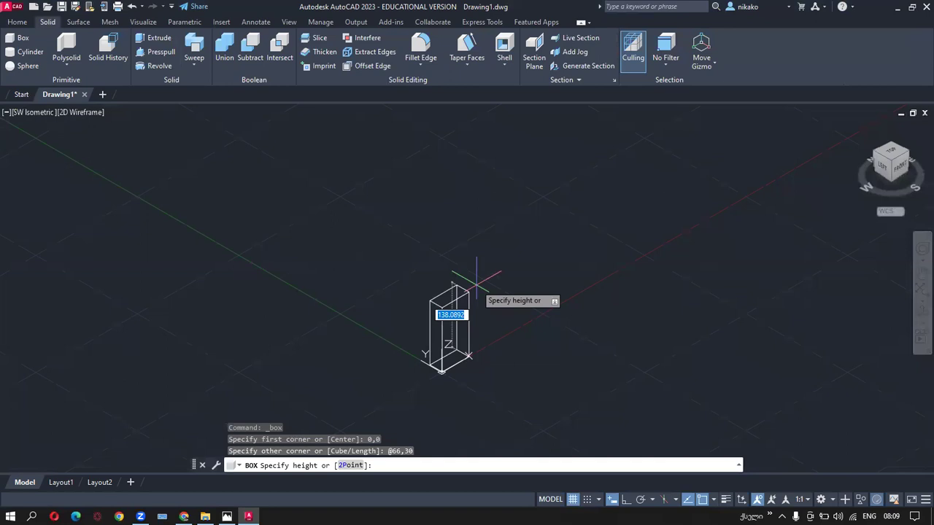
text(8)
key(Return)
scroll(438, 397, up, 4)
mouse_move(438, 396)
middle_down()
mouse_move(434, 328)
mouse_move(360, 354)
middle_up()
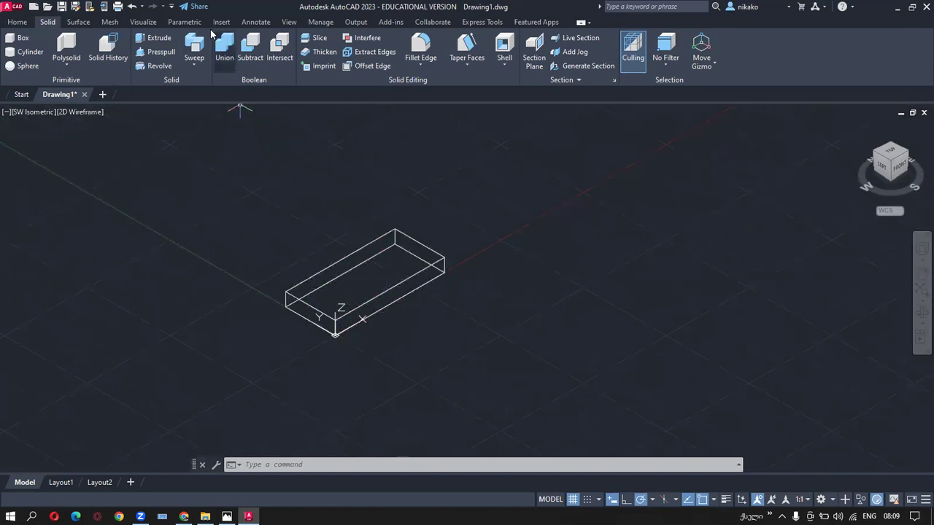
Turn off the UCS icon from the View tab and return to the Solid tab.
click(289, 22)
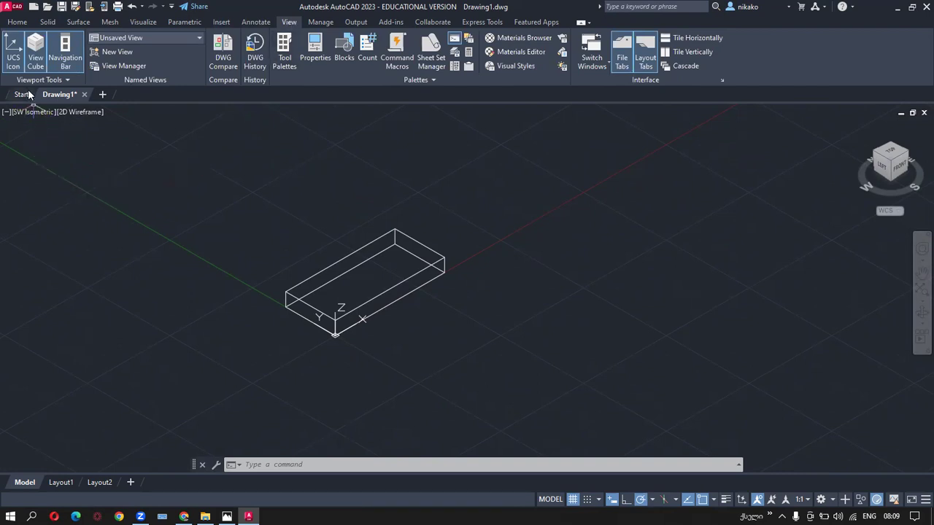
click(11, 67)
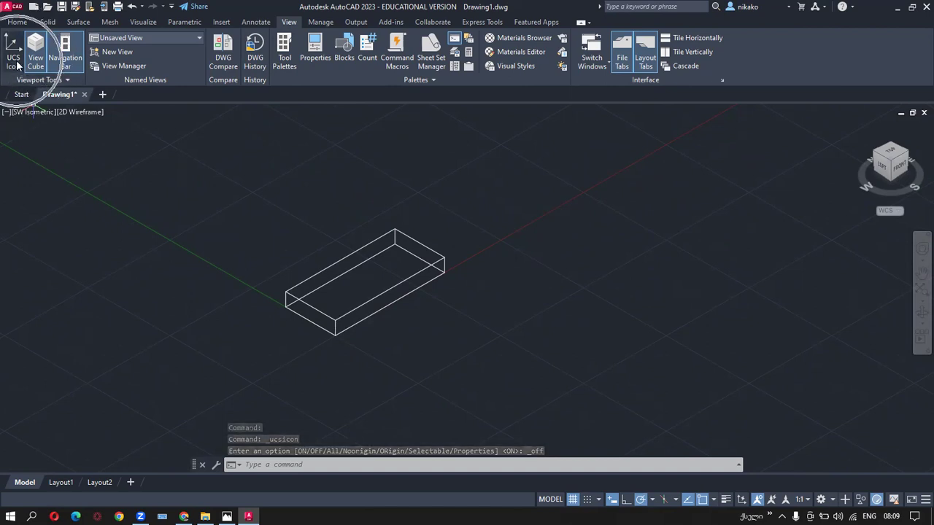
click(292, 22)
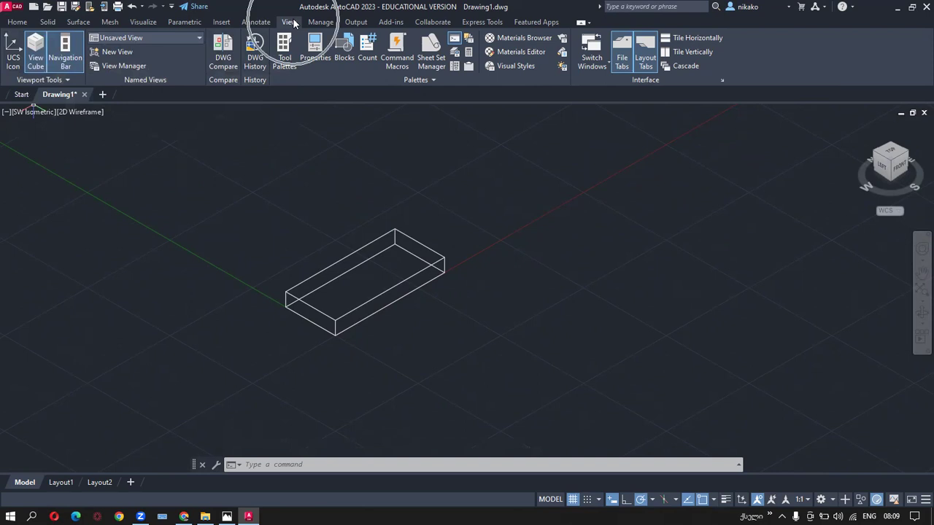
click(48, 22)
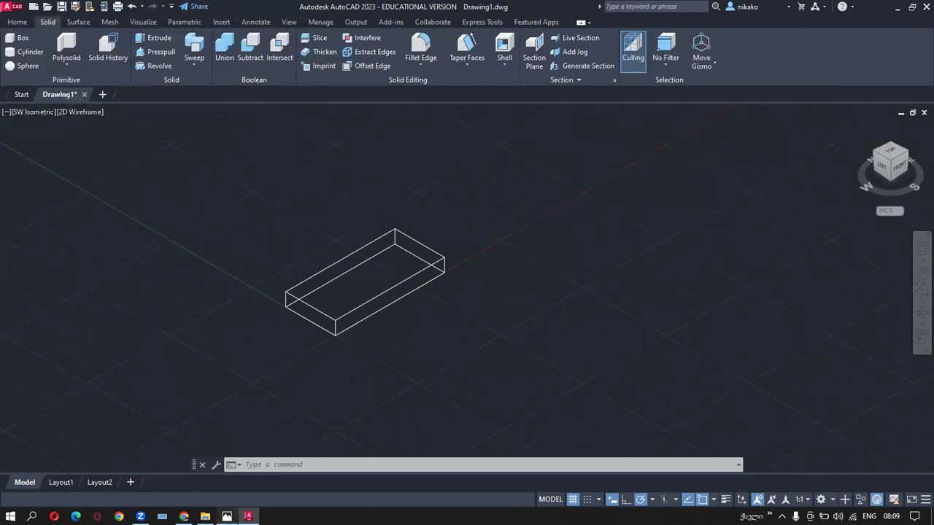
click(227, 516)
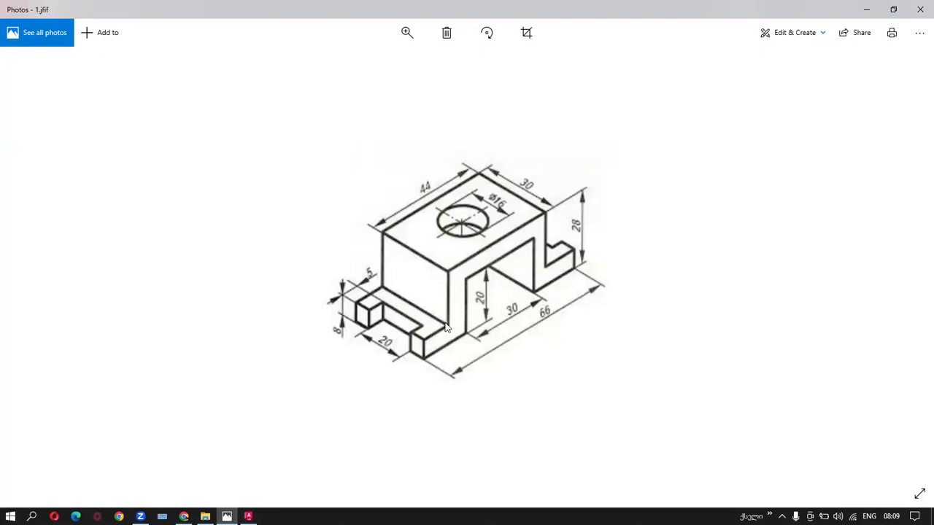
Check the 66, 44 and 30 reference dimensions, then return to the AutoCAD box drawing.
click(551, 318)
click(426, 187)
click(544, 311)
click(429, 191)
click(248, 516)
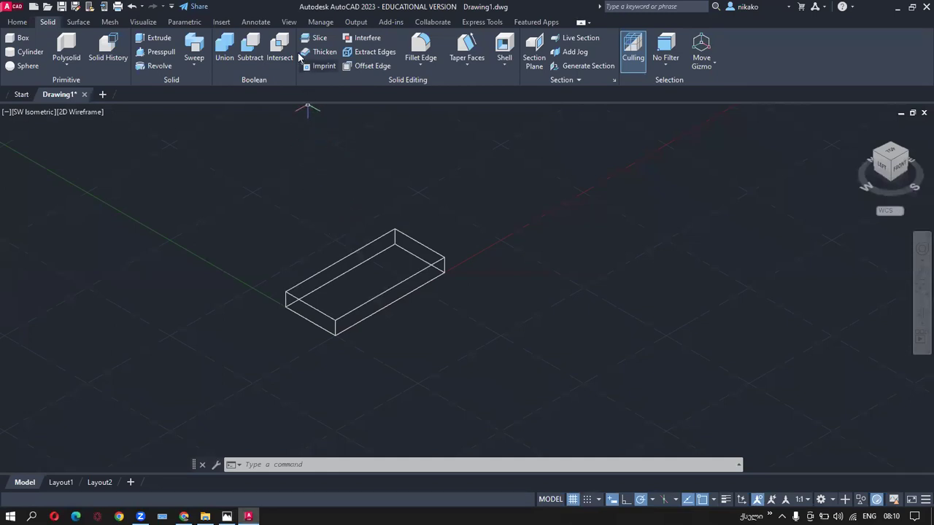
click(289, 22)
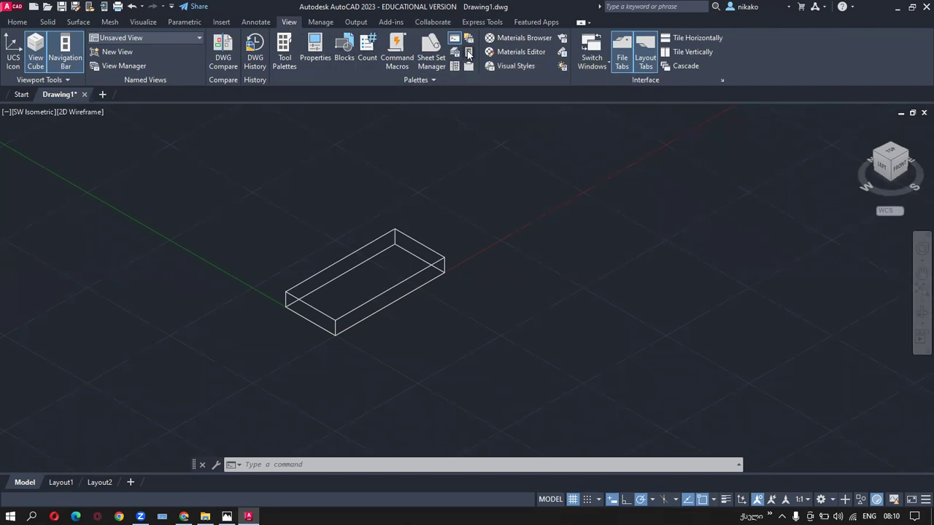
Use QuickCalc to compute 66−44=22 for the tab offset, then close the palette.
click(467, 54)
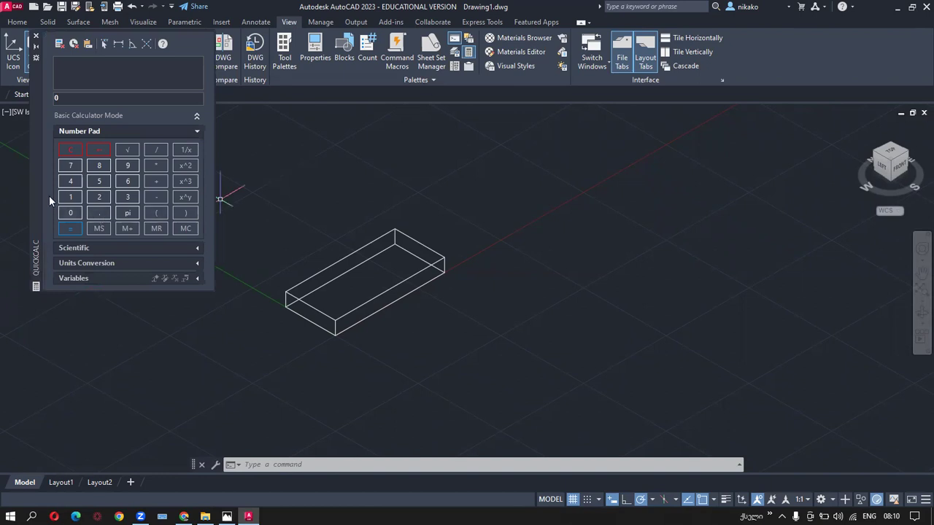
drag(38, 181, 39, 273)
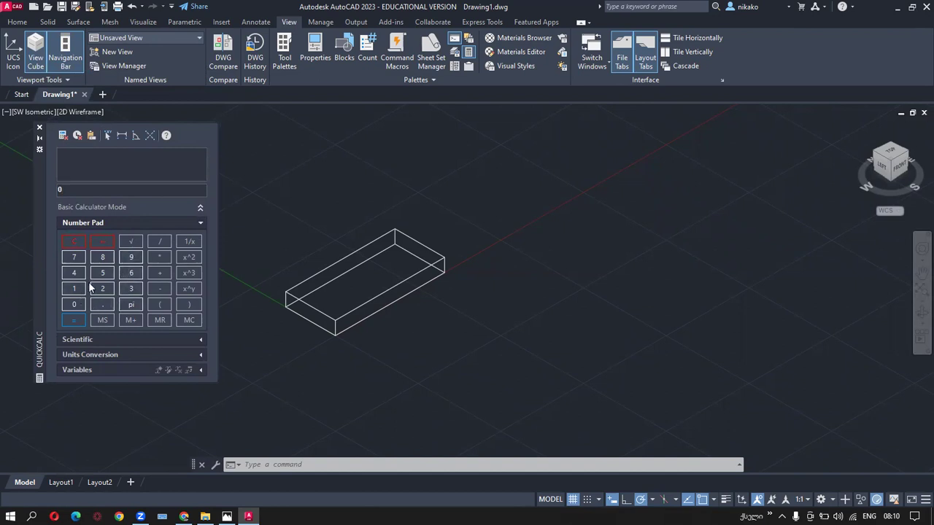
click(129, 274)
click(129, 274)
click(76, 274)
click(159, 245)
click(103, 289)
key(BackSpace)
key(BackSpace)
key(Return)
key(Return)
click(40, 131)
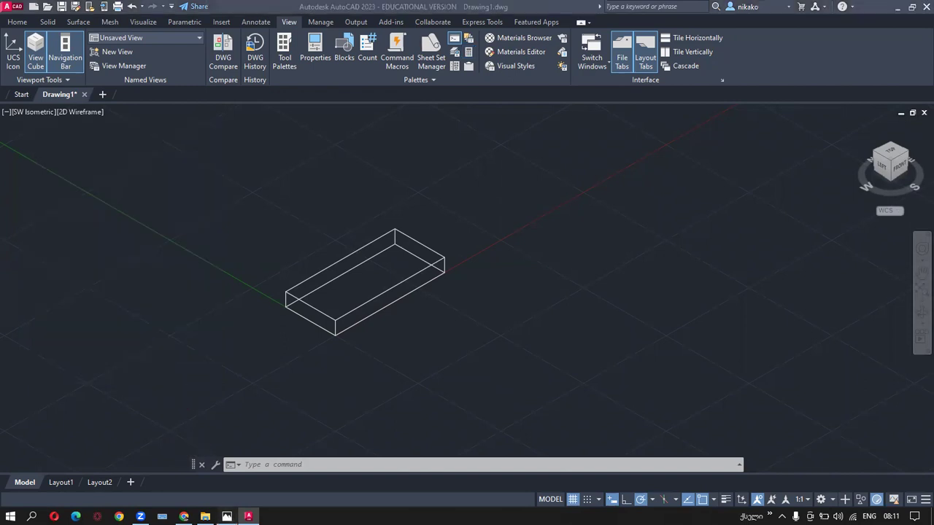
key(alt+Tab)
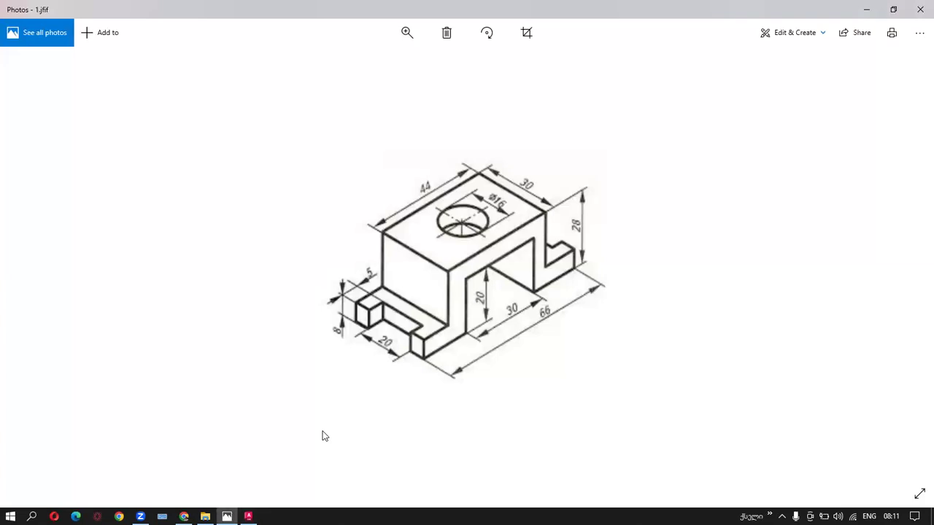
Return from the Photos reference to the AutoCAD drawing with the base plate.
key(alt+Tab)
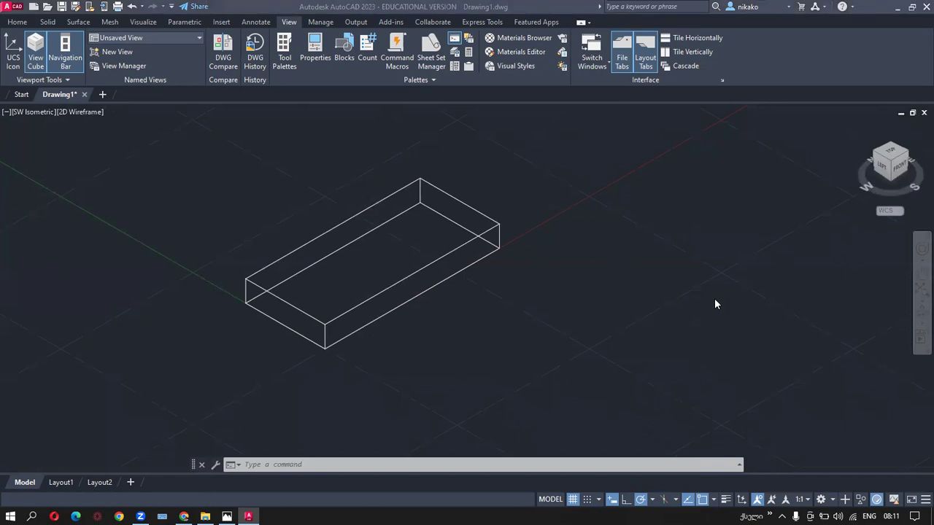
Turn on Dynamic UCS in the status bar and switch to the Home tab.
click(921, 502)
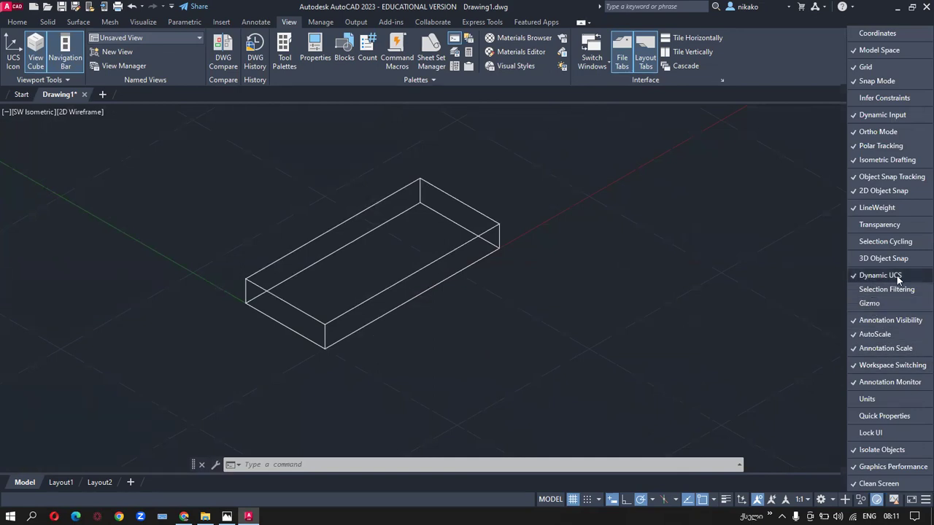
click(741, 504)
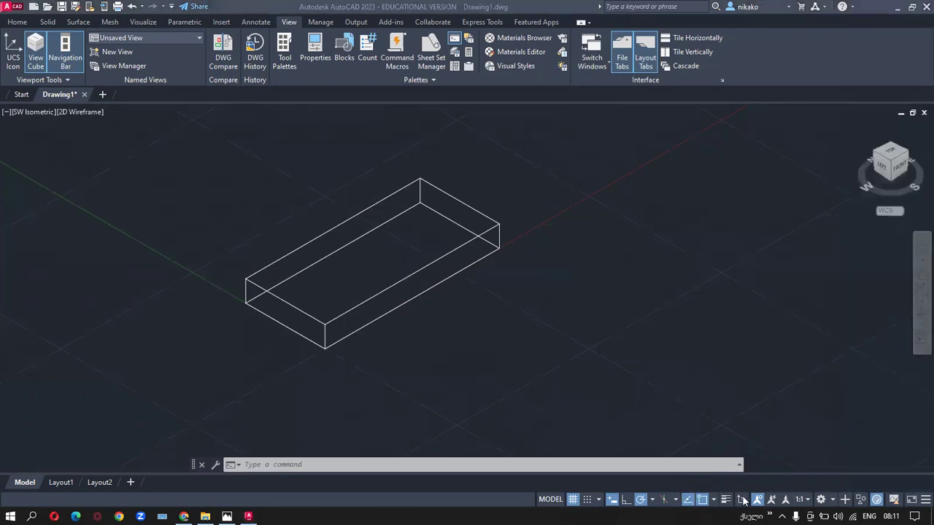
click(742, 500)
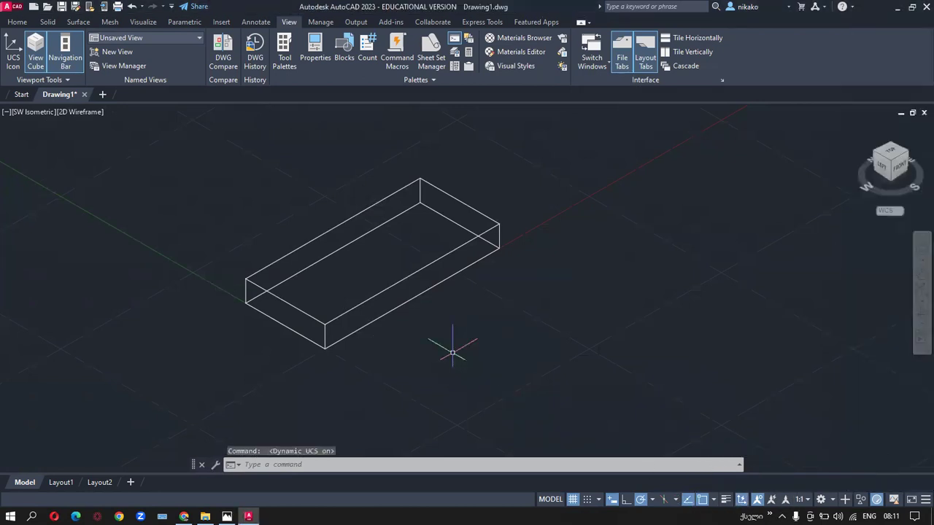
click(363, 252)
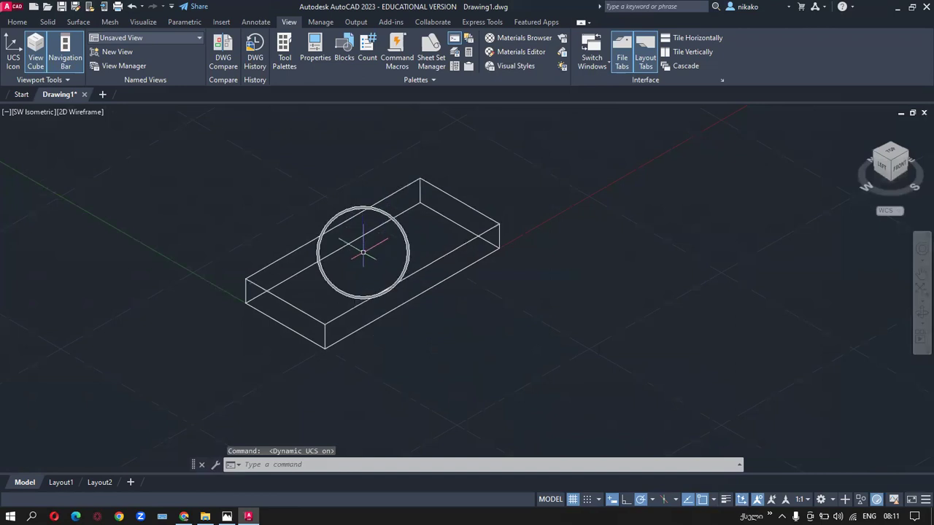
click(16, 22)
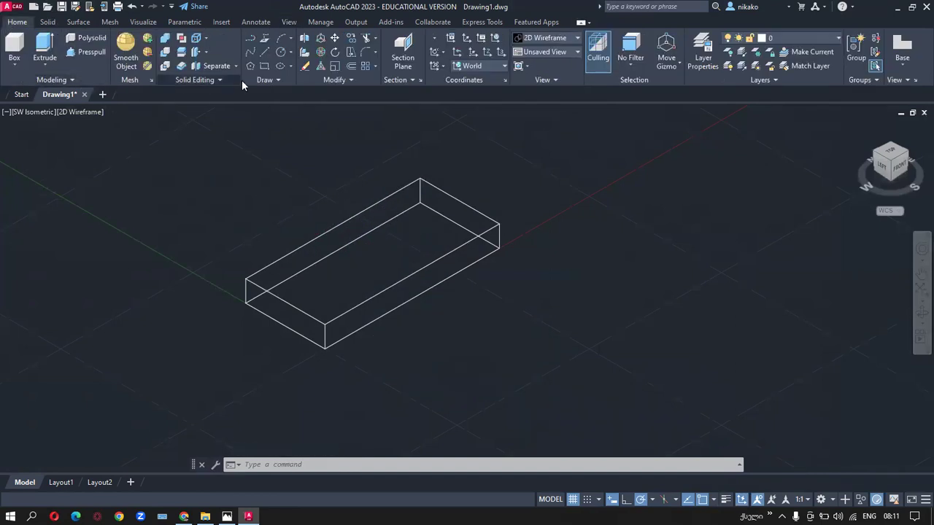
click(267, 52)
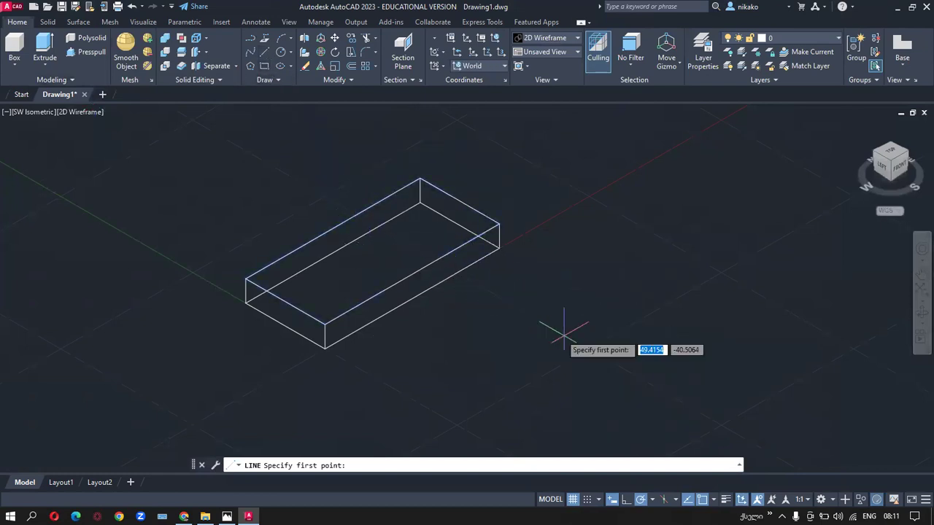
Turn off Dynamic UCS and adjust the object snap modes for Endpoint snapping.
click(742, 501)
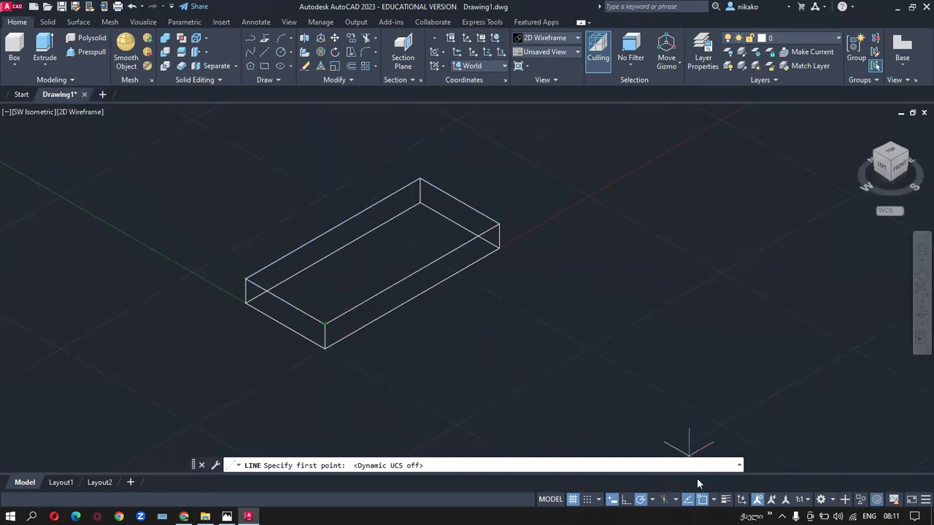
click(714, 500)
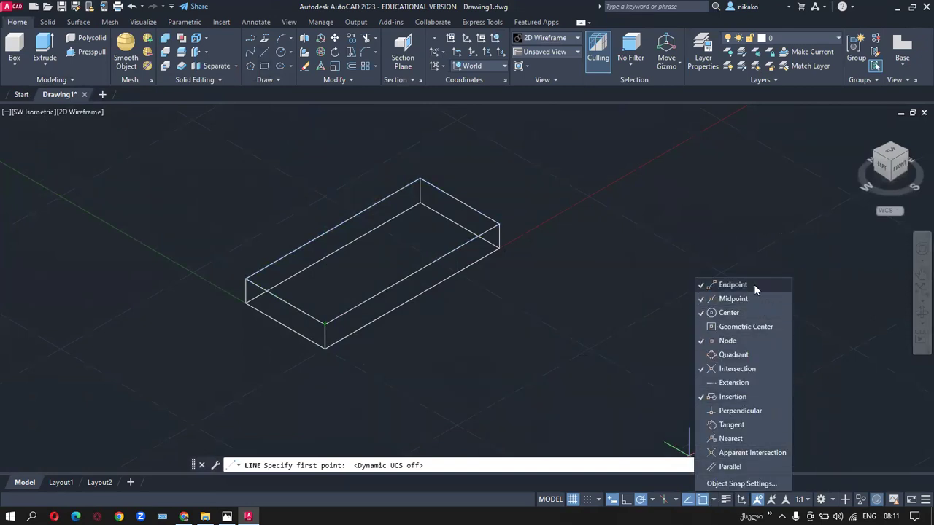
click(716, 501)
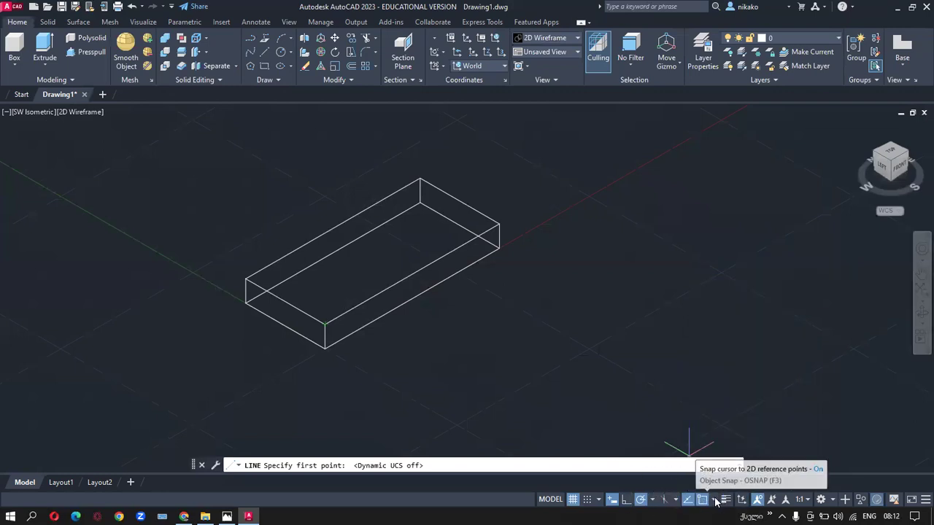
click(715, 500)
click(716, 501)
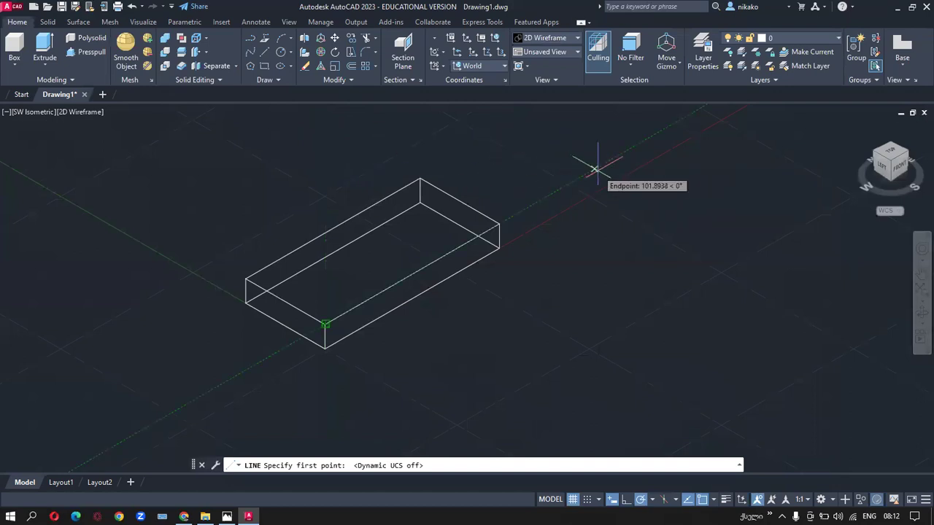
Draw a line across the top face, starting 11 units from the front-left corner.
text(11)
key(Return)
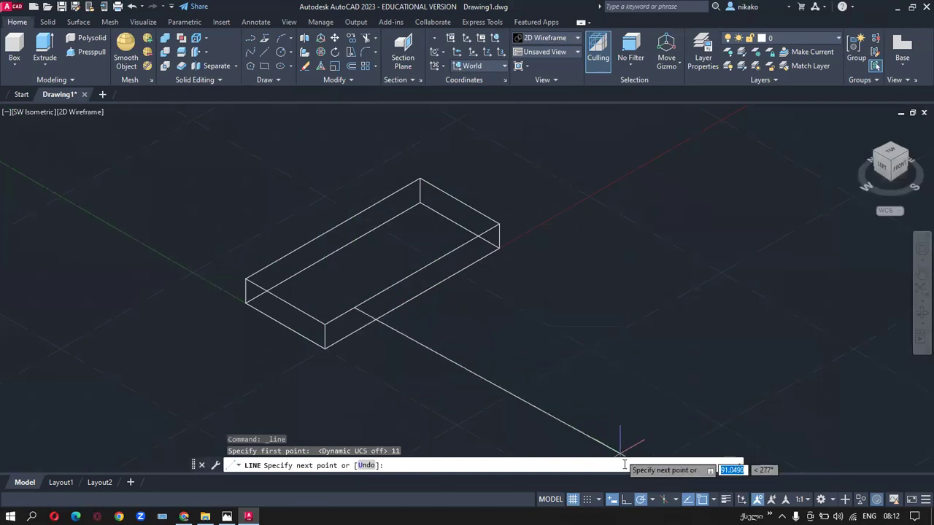
click(640, 504)
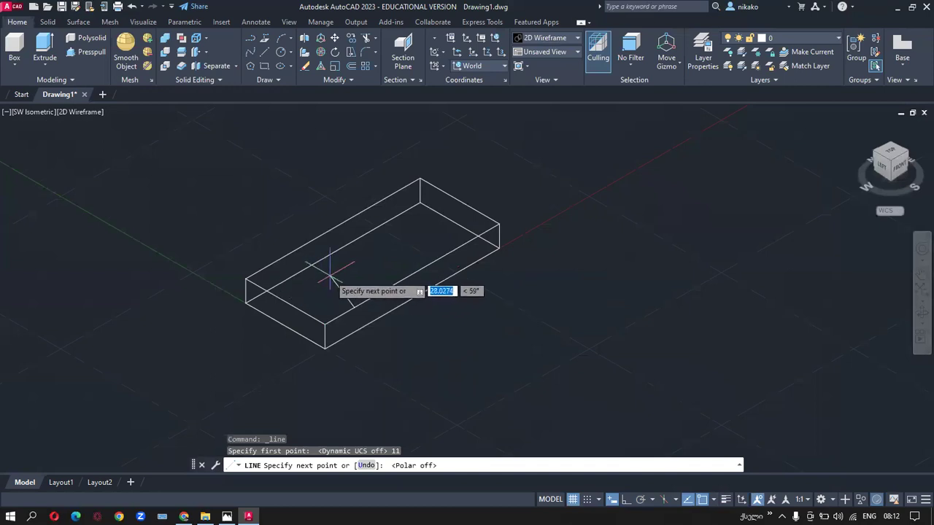
click(640, 500)
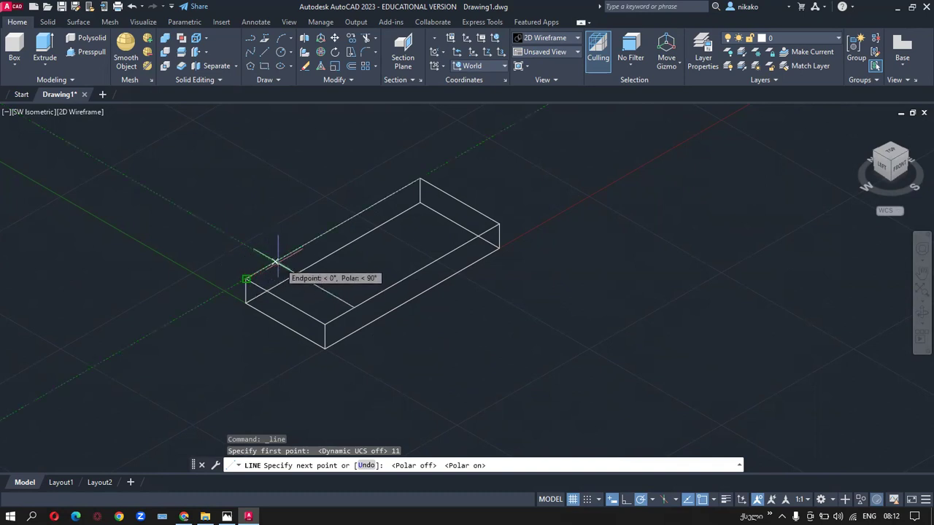
click(275, 261)
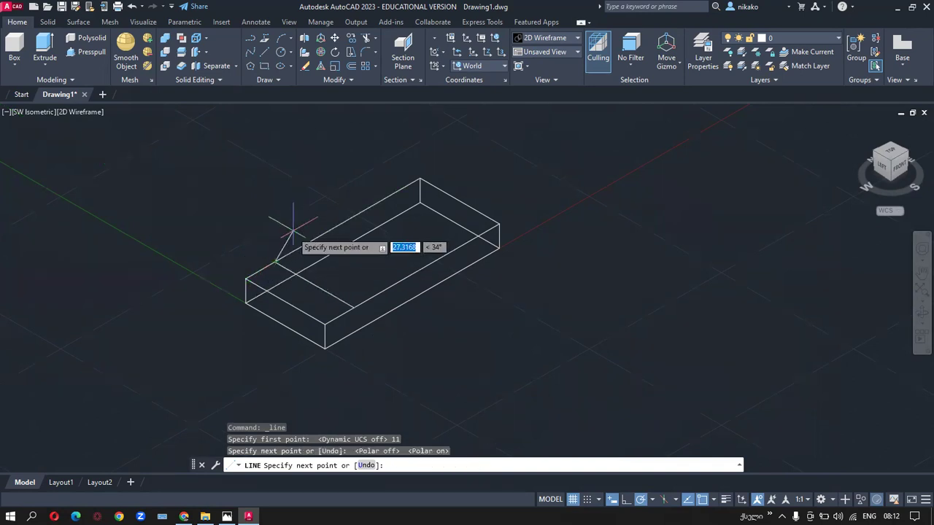
key(Return)
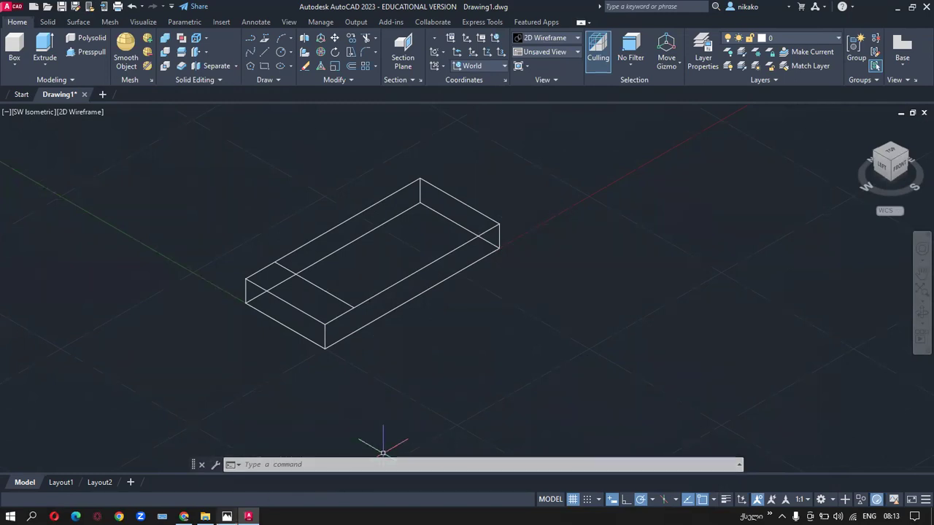
mouse_move(226, 517)
click(226, 471)
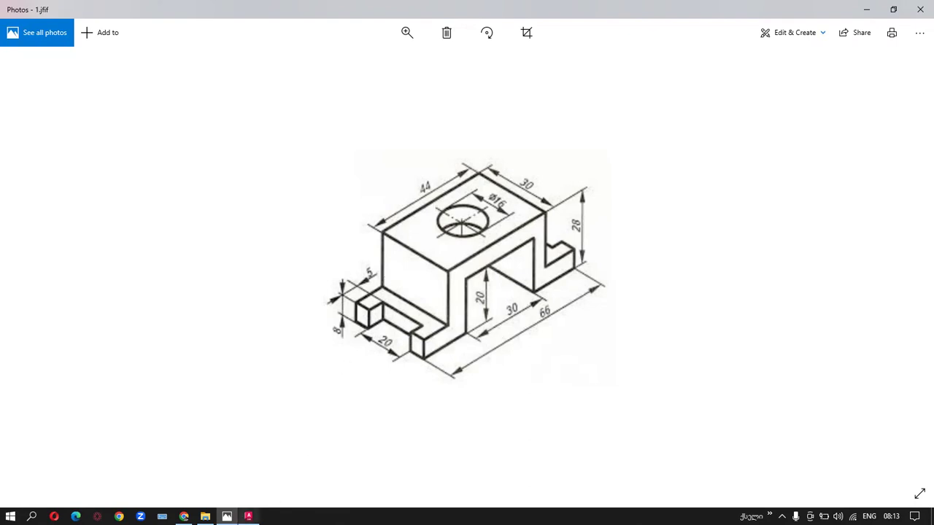
Return from the reference image to the AutoCAD drawing.
click(248, 516)
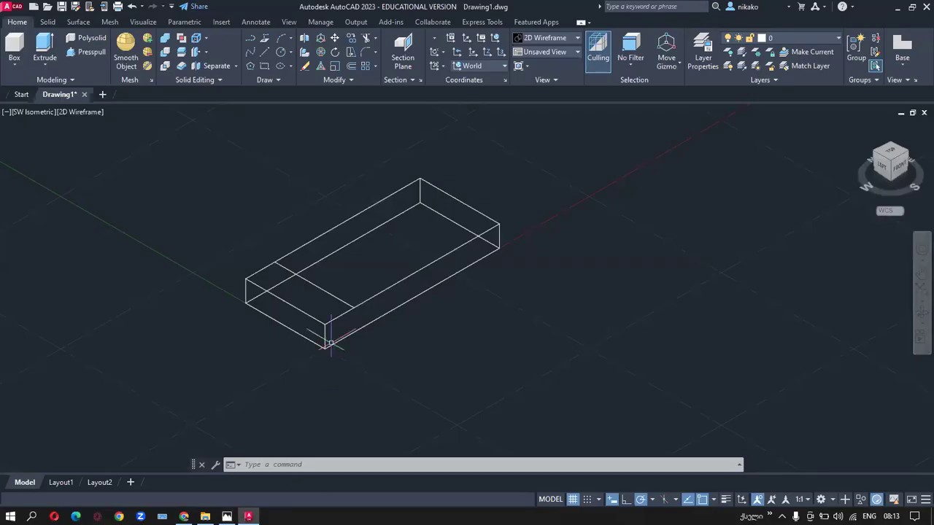
Delete the old crossing line and draw a top-face line between long-edge midpoints.
click(333, 296)
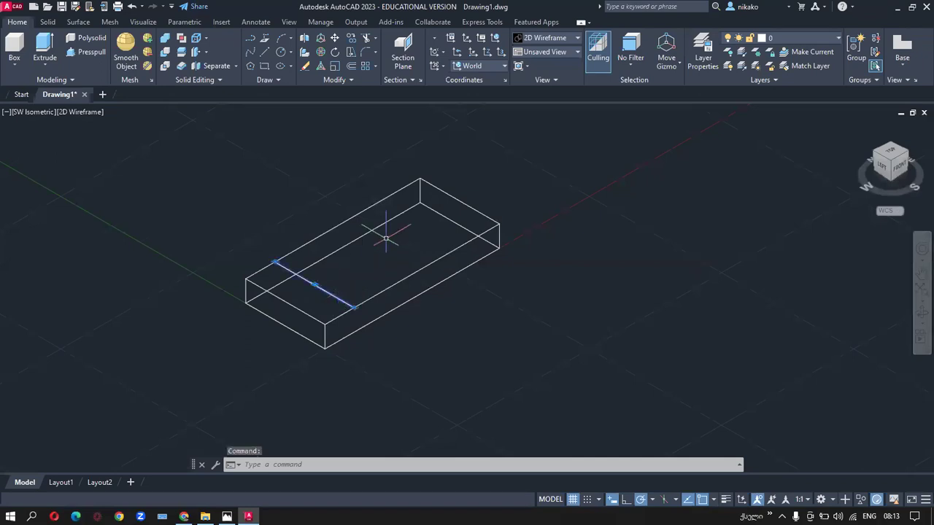
key(Delete)
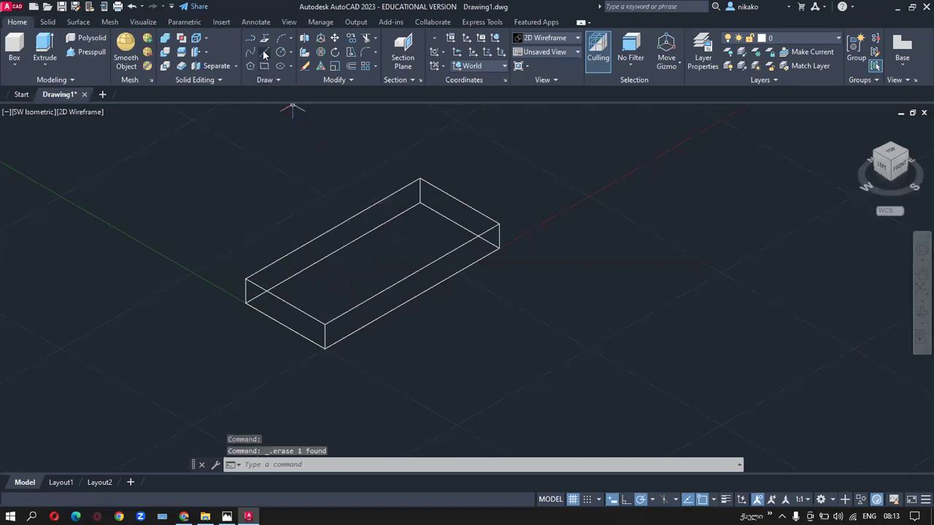
click(264, 55)
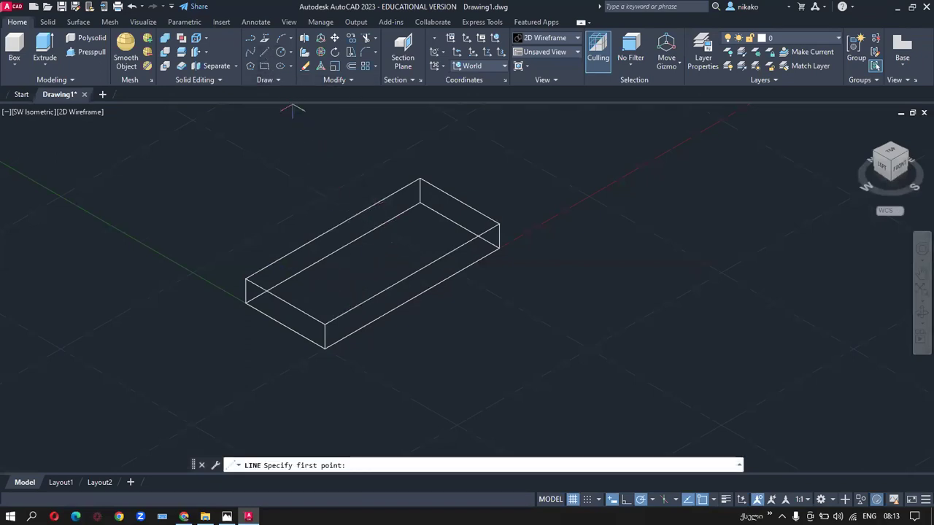
click(713, 498)
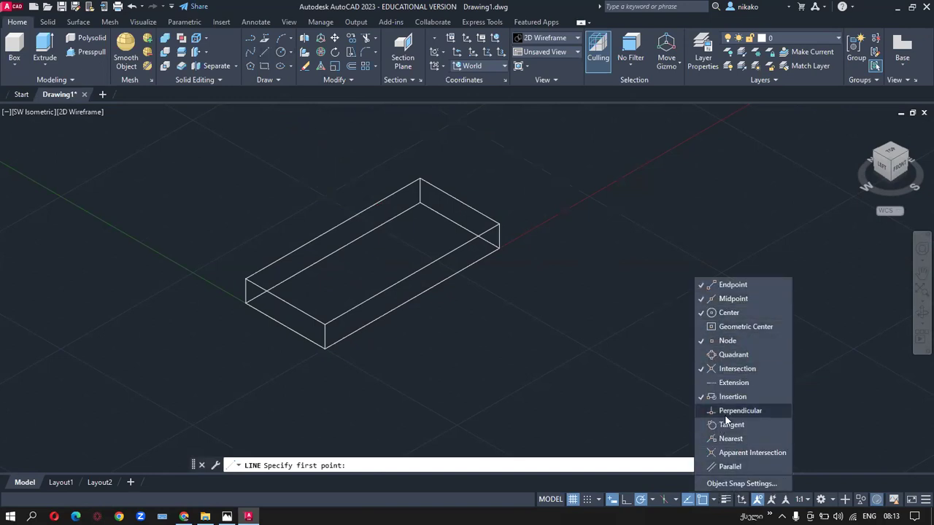
click(332, 228)
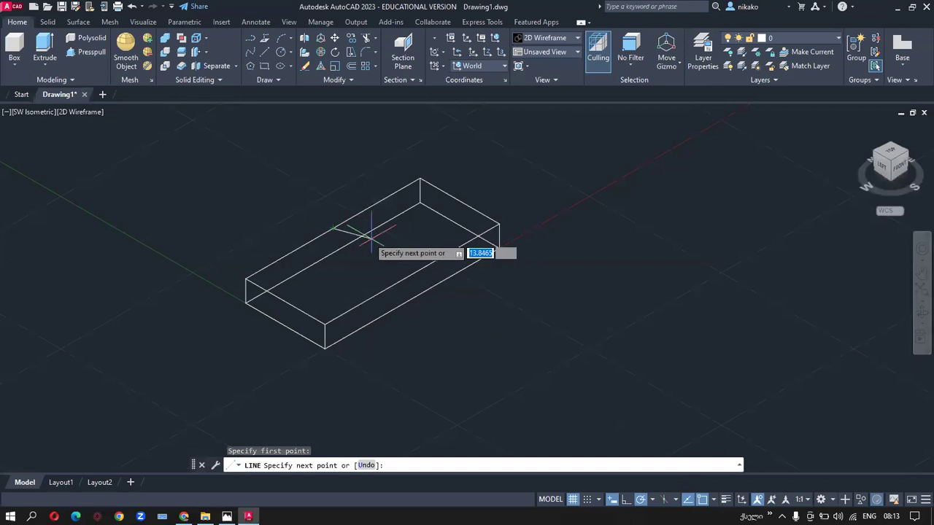
click(412, 275)
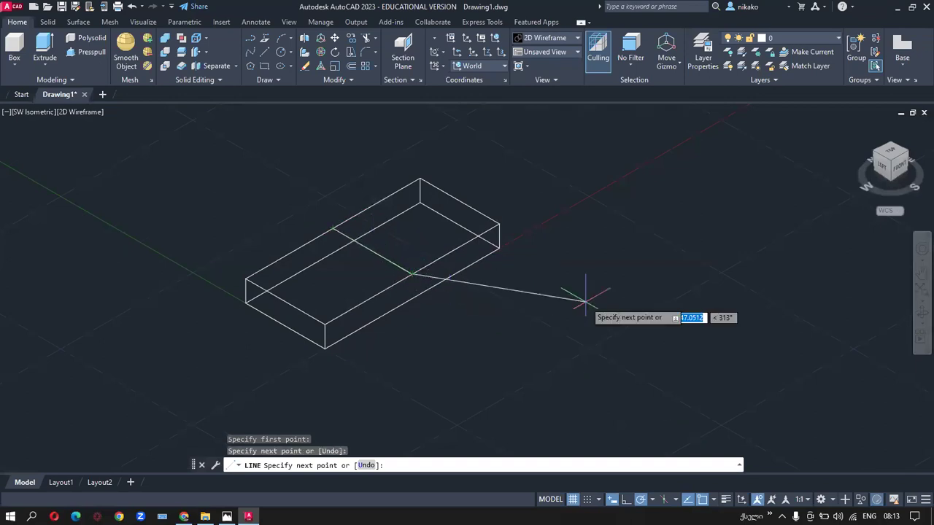
key(Return)
key(Return)
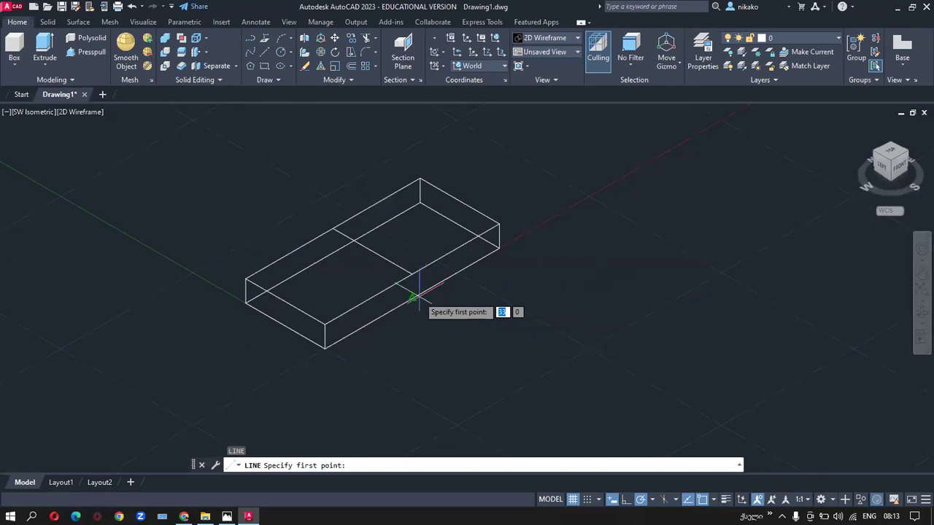
Draw the matching bottom-face midpoint line, then check the reference drawing.
click(405, 294)
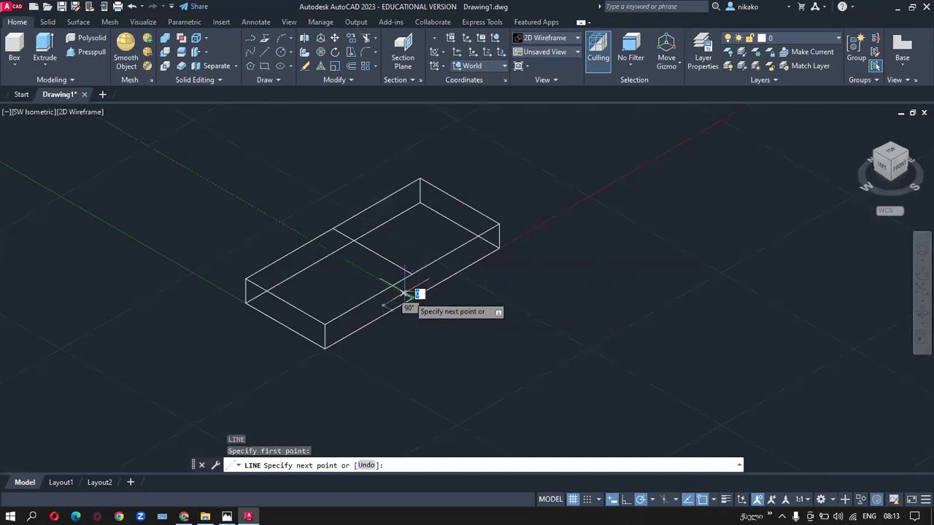
click(333, 252)
key(Return)
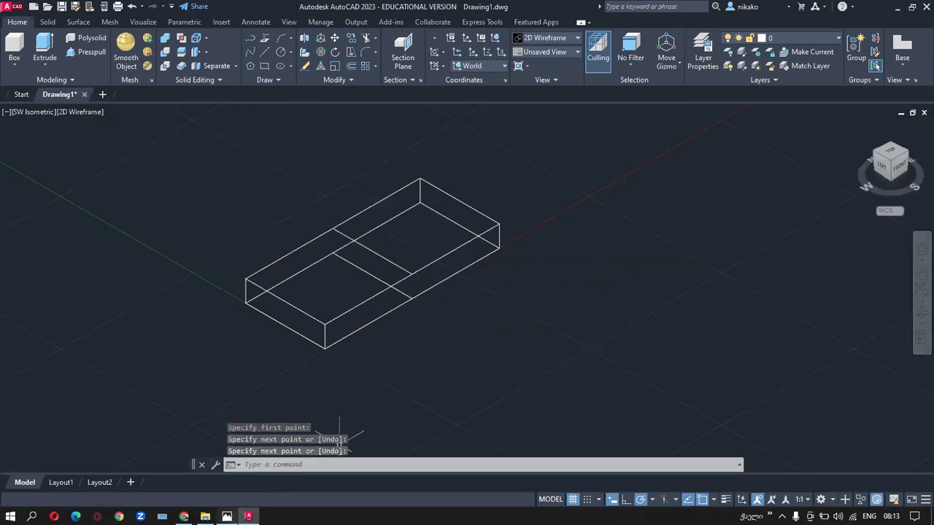
click(227, 517)
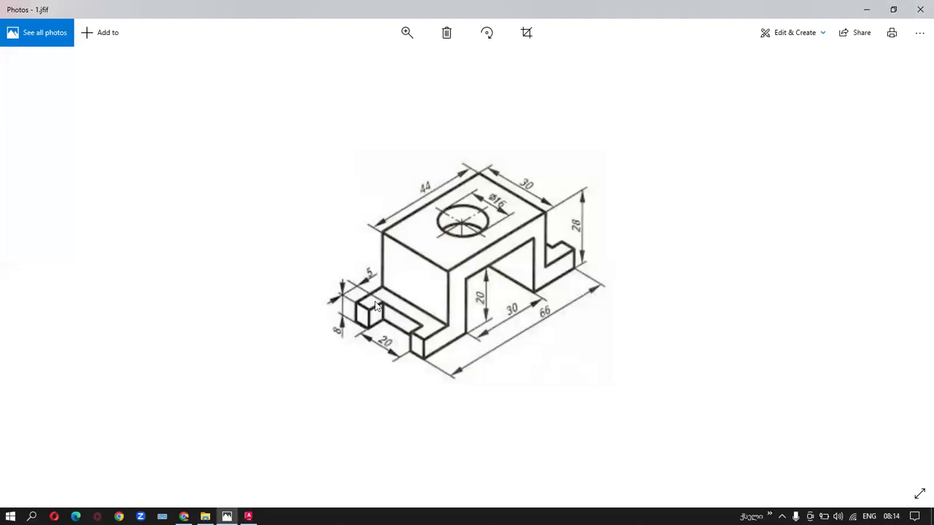
click(248, 517)
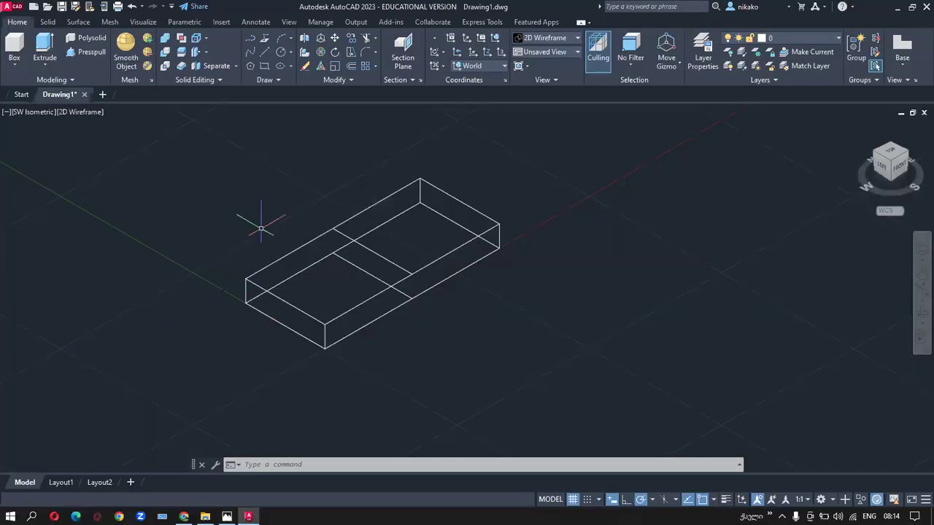
Offset both end edges 22 units inward across the top face.
click(351, 66)
text(22)
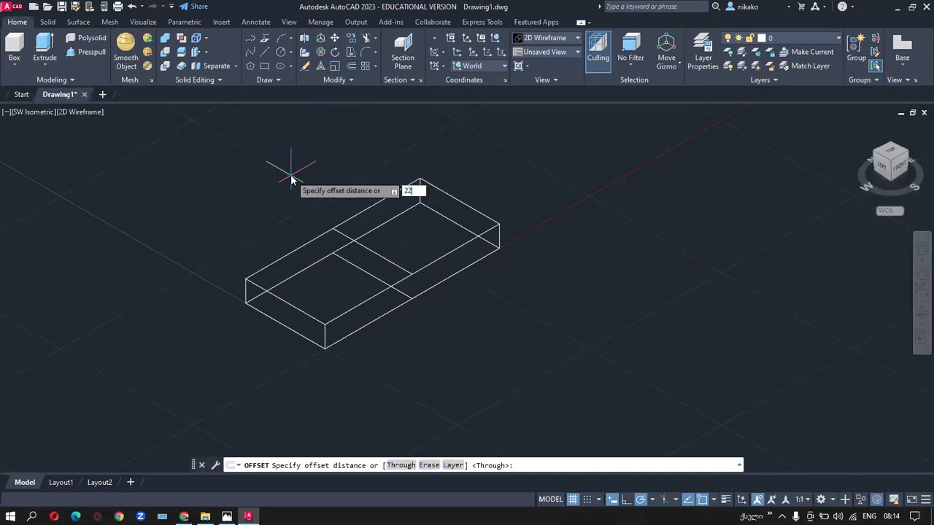
key(Return)
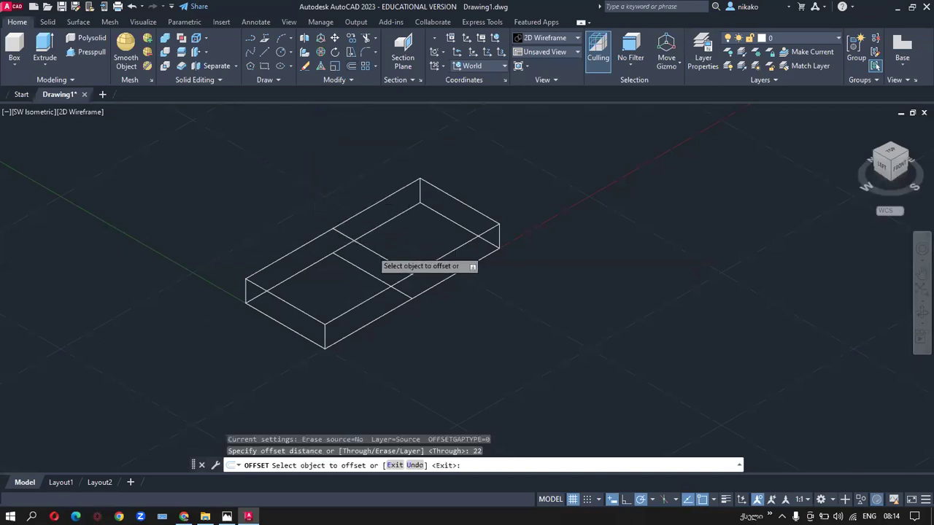
click(372, 250)
click(310, 287)
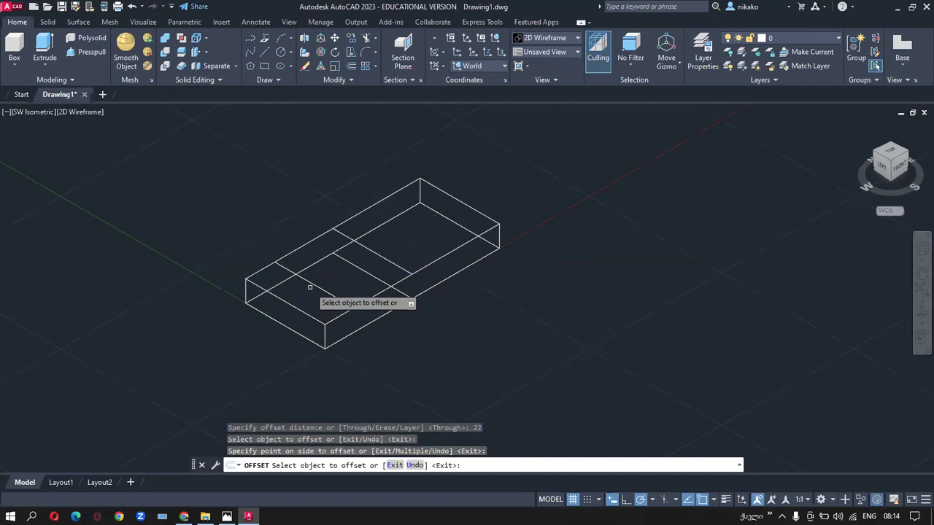
click(371, 250)
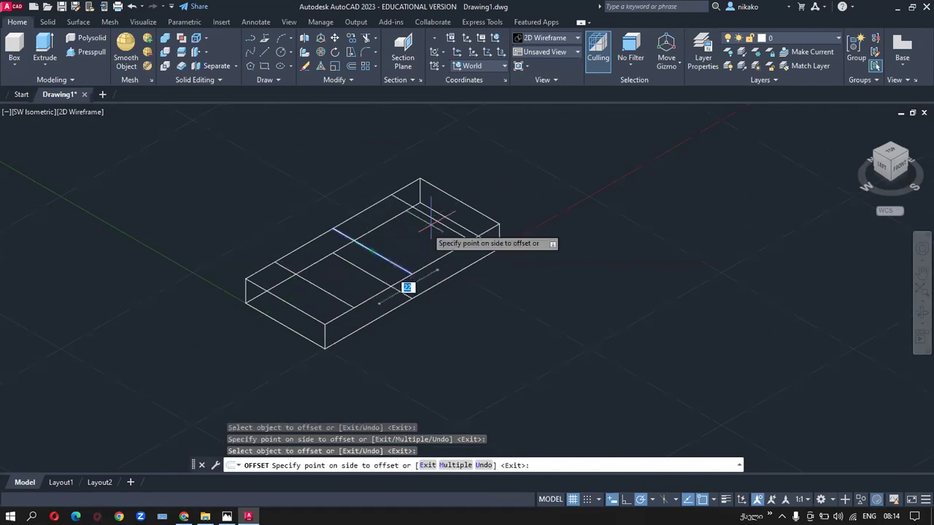
click(546, 152)
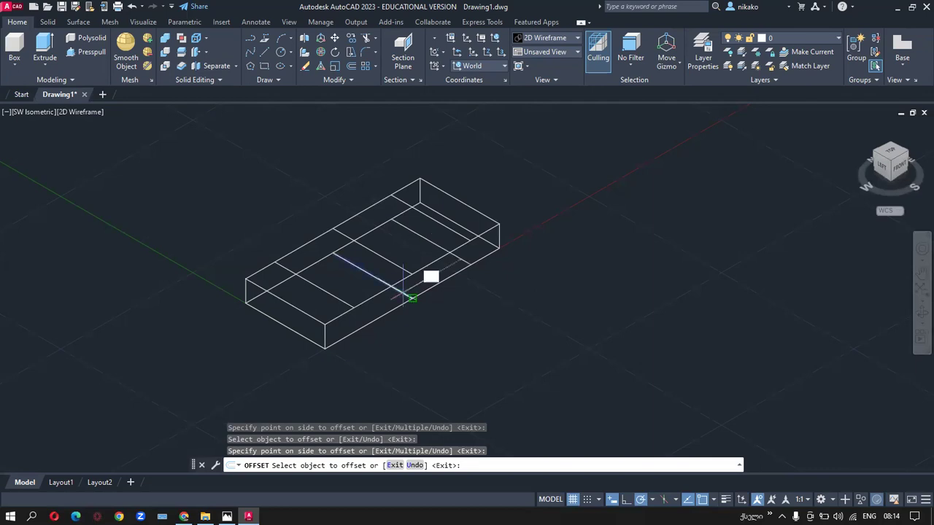
Offset each of the two new lines a further 15 units.
click(403, 293)
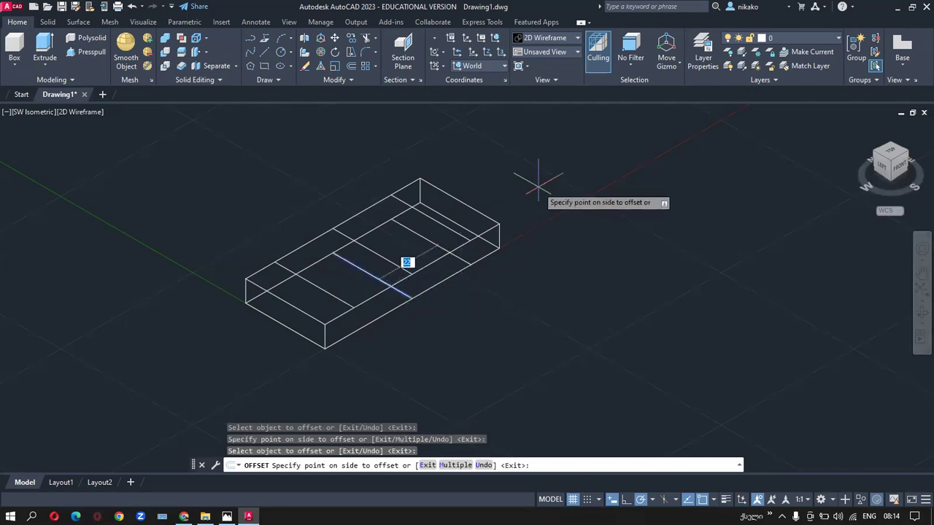
text(15)
key(Return)
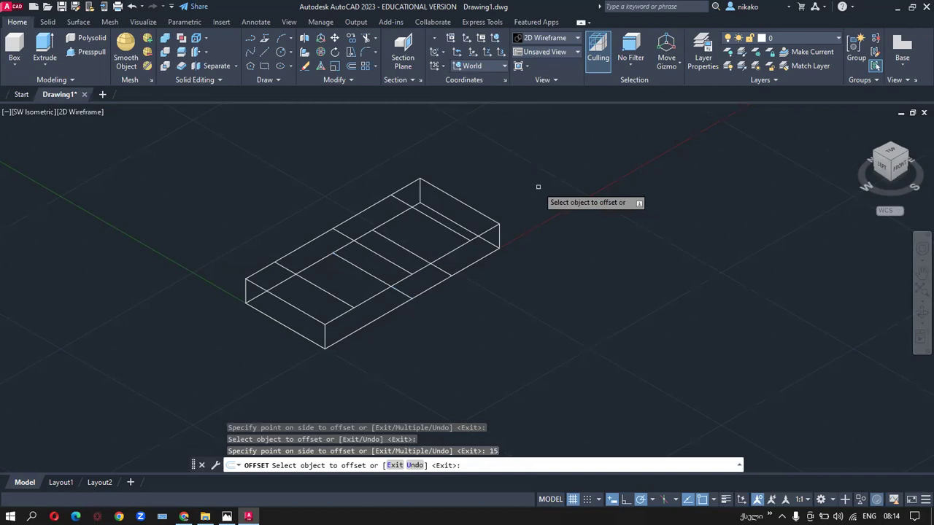
click(352, 264)
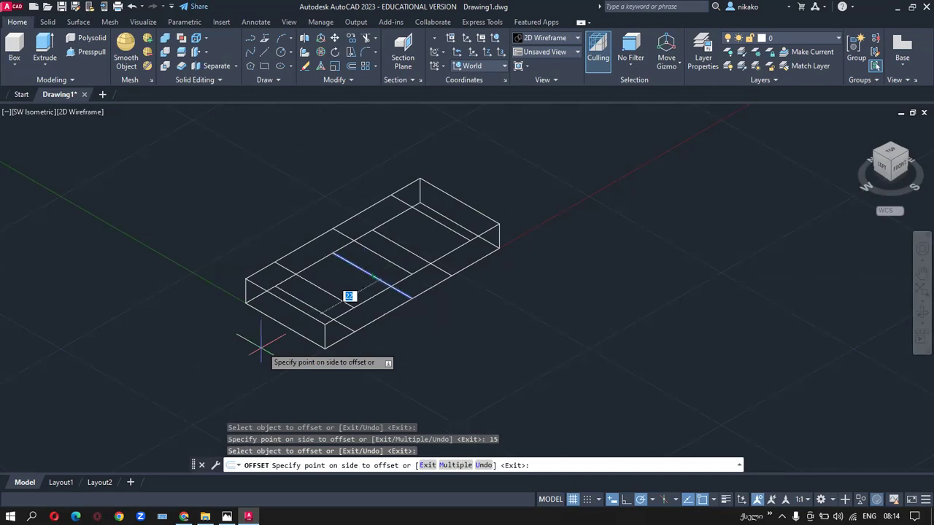
text(15)
key(Return)
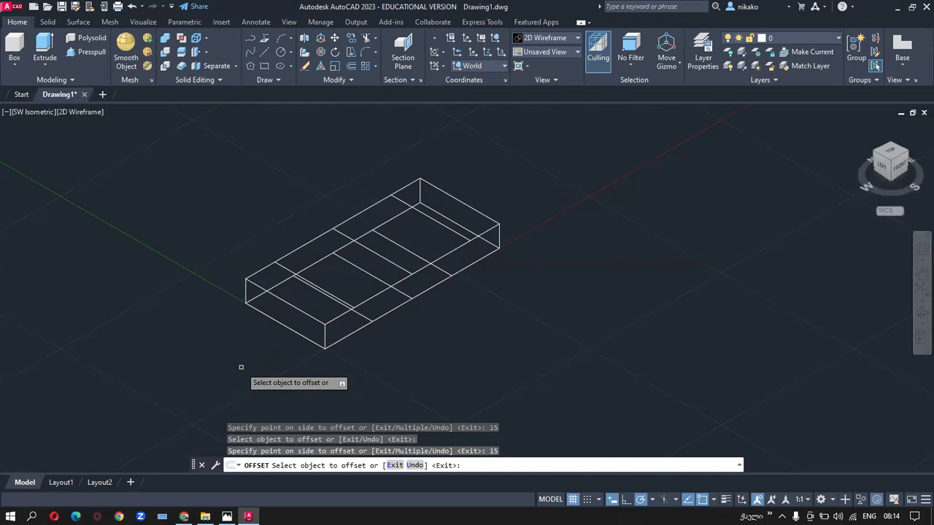
key(Return)
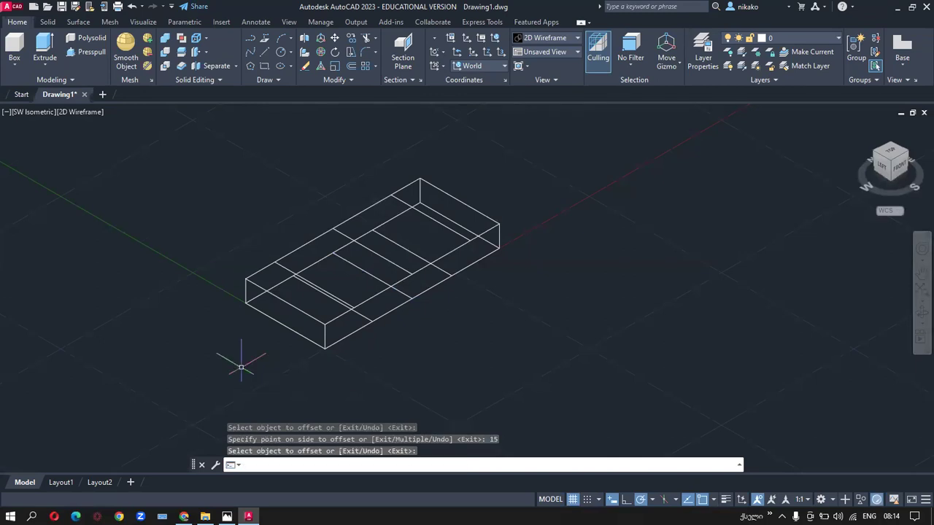
Erase the two midpoint lines from the top face, leaving the offset guide lines.
mouse_move(459, 363)
shift+middle_down()
mouse_move(386, 351)
mouse_move(421, 355)
shift+middle_up()
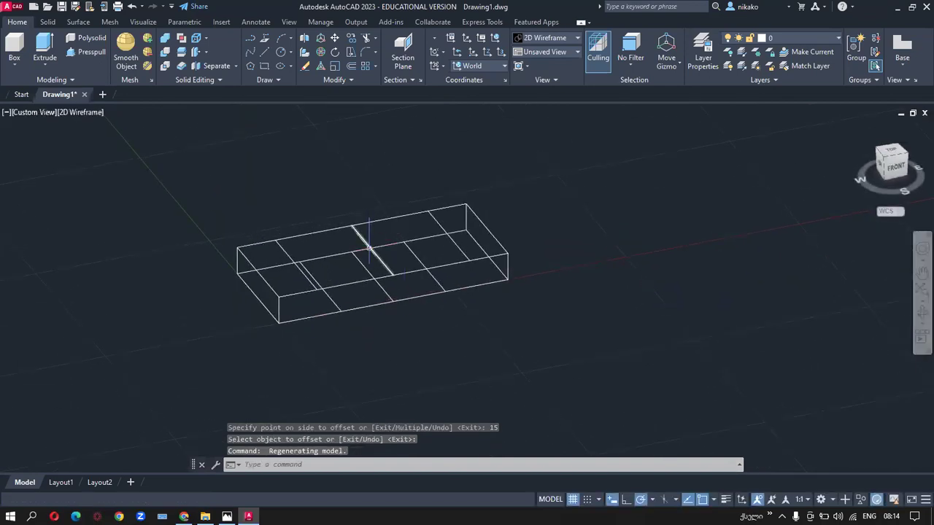
click(371, 268)
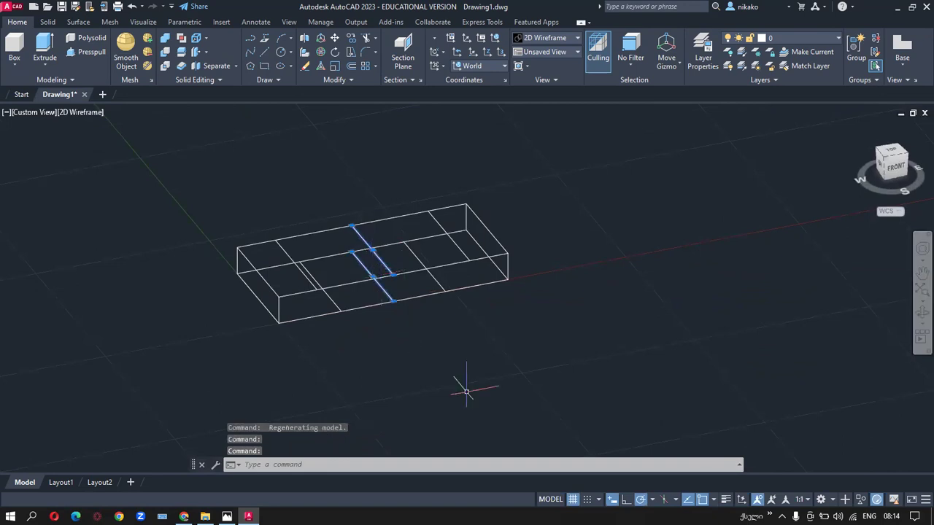
key(Delete)
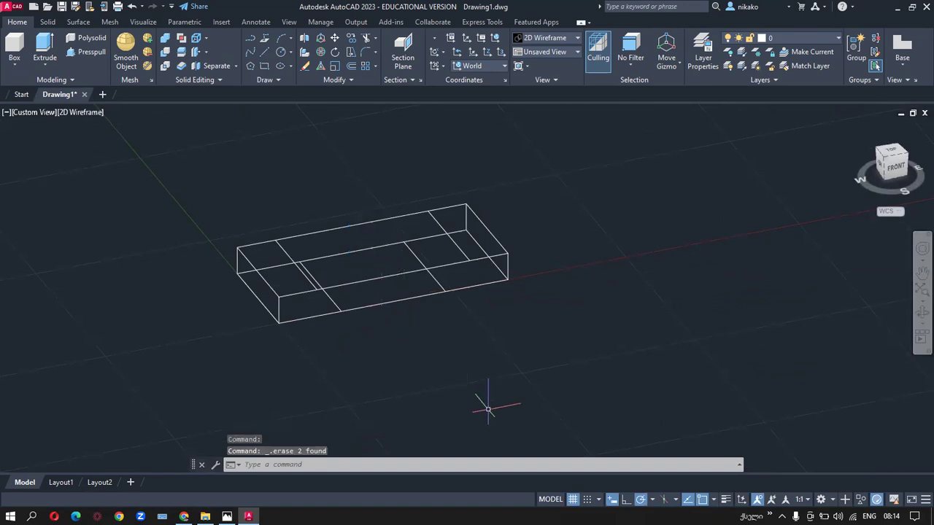
key(alt+Tab)
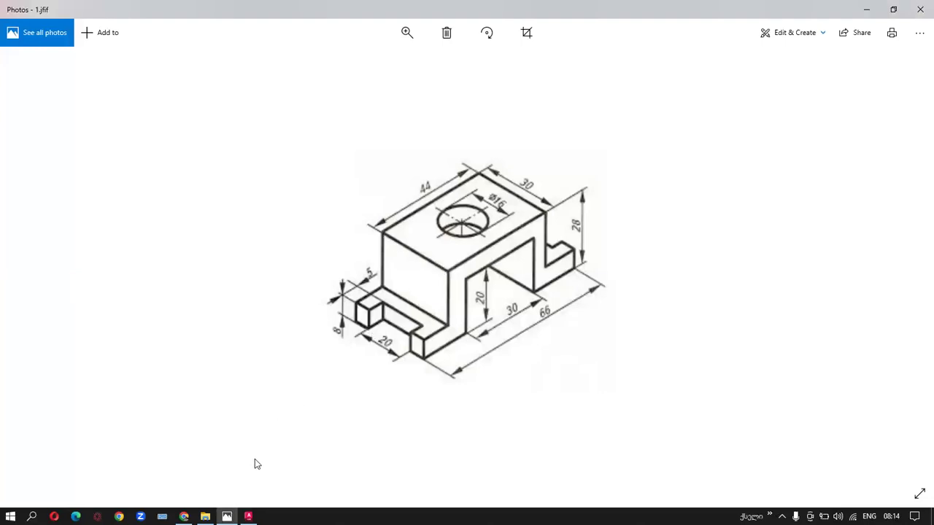
click(248, 517)
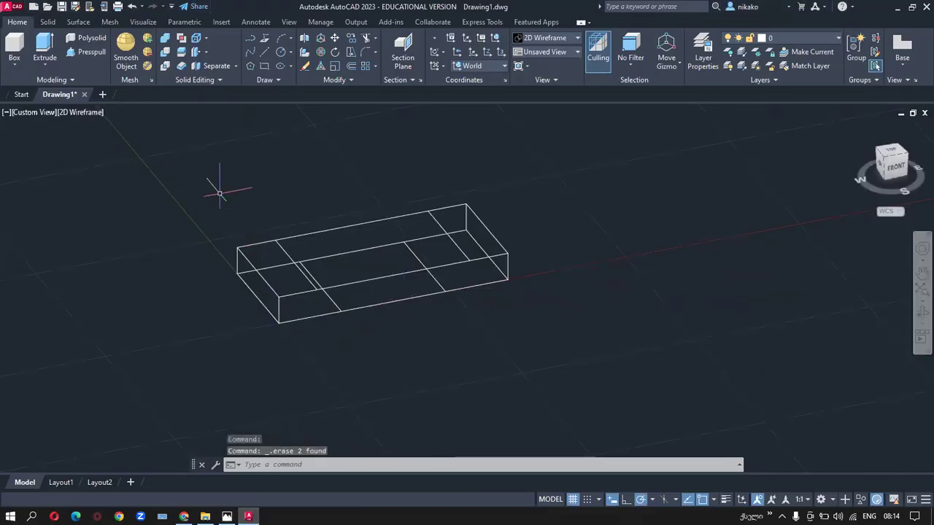
click(47, 24)
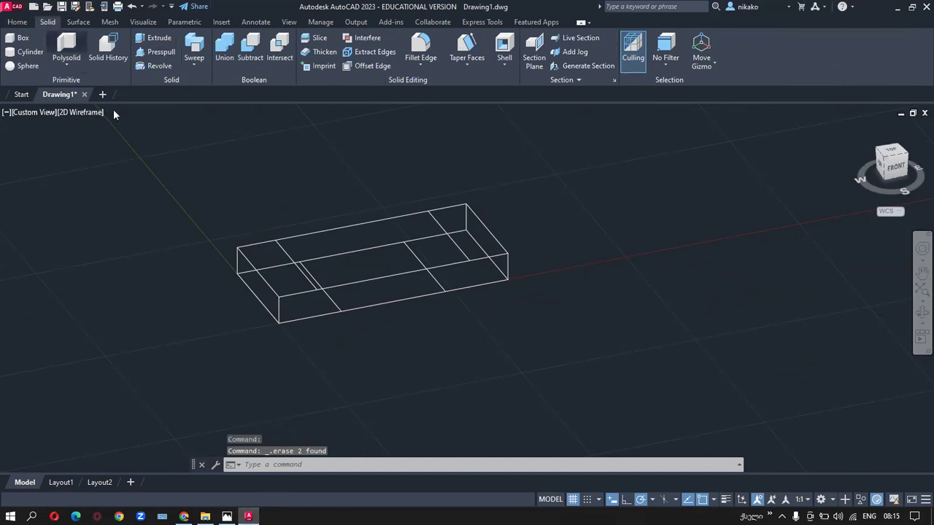
scroll(198, 251, up, 2)
mouse_move(198, 251)
shift+middle_down()
mouse_move(227, 242)
mouse_move(127, 258)
mouse_move(198, 267)
shift+middle_up()
scroll(140, 267, down, 2)
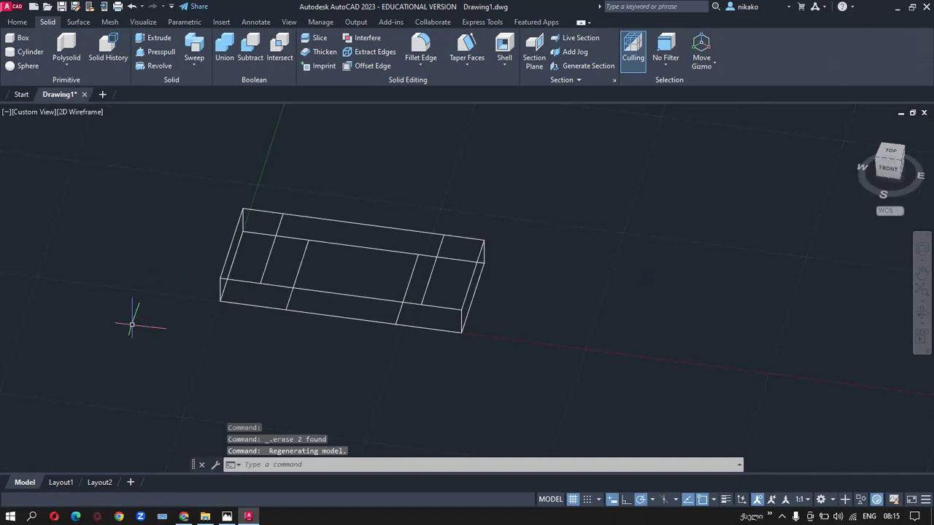
mouse_move(159, 323)
shift+middle_down()
mouse_move(170, 309)
mouse_move(196, 307)
shift+middle_up()
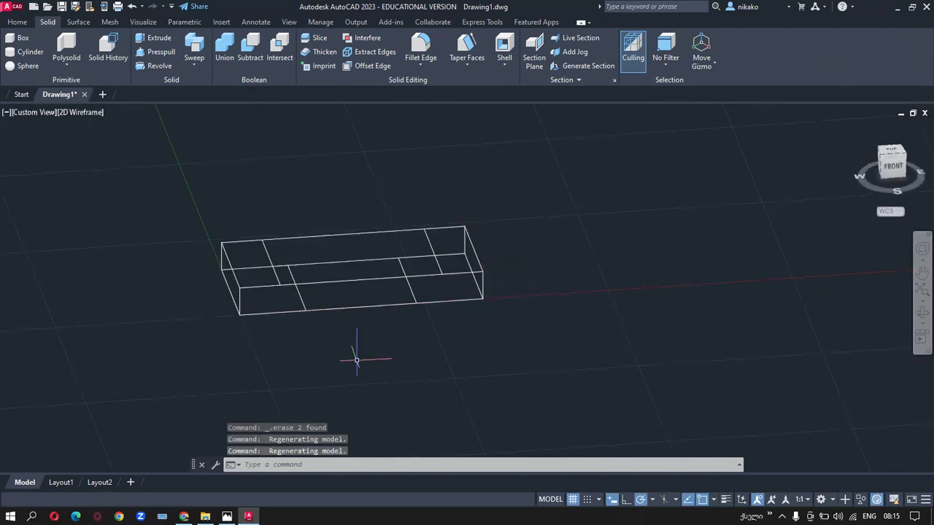
click(84, 112)
click(116, 154)
mouse_move(129, 146)
shift+middle_down()
mouse_move(136, 234)
mouse_move(171, 241)
shift+middle_up()
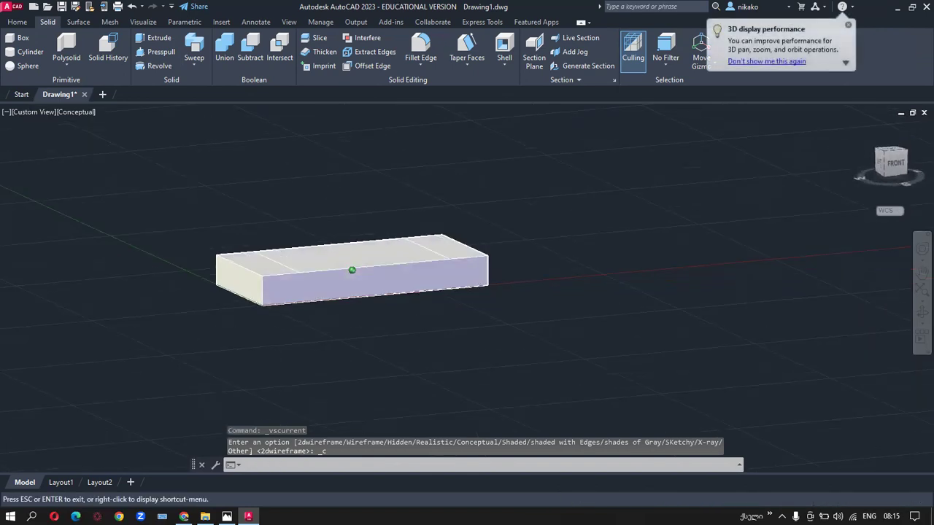
click(83, 111)
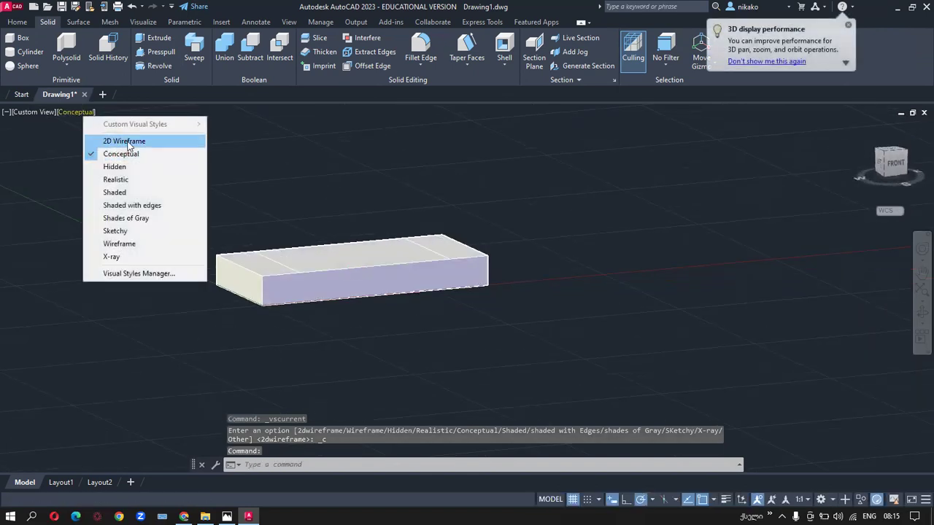
click(128, 140)
shift+middle_drag(167, 281, 166, 312)
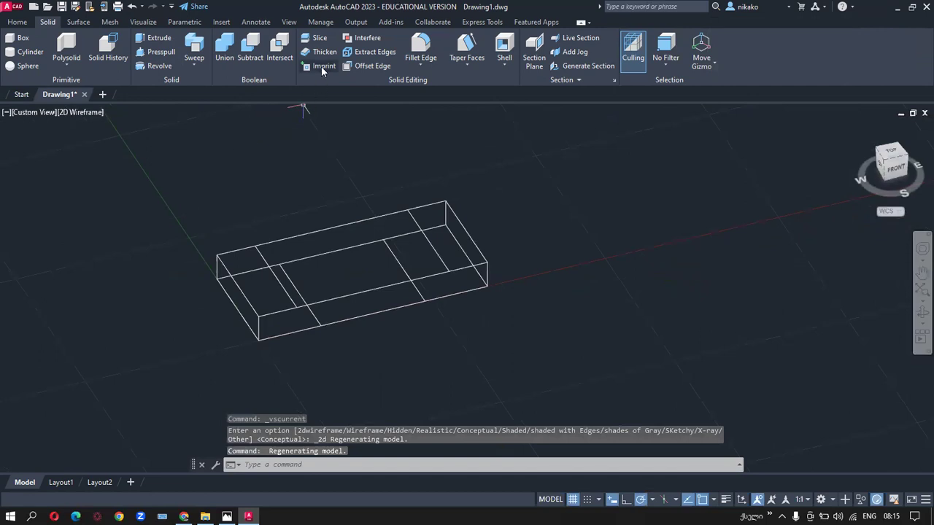
Start IMPRINT on the box solid and imprint the first slot line.
click(47, 22)
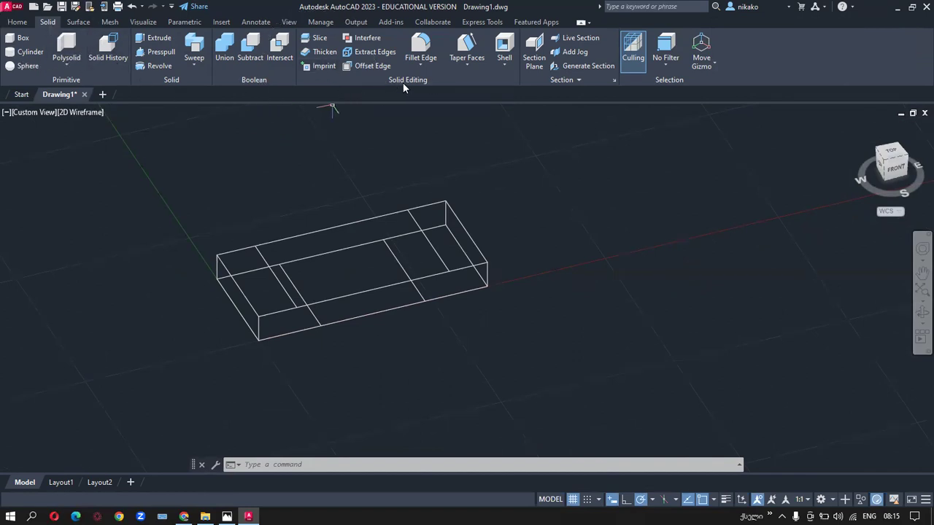
click(315, 71)
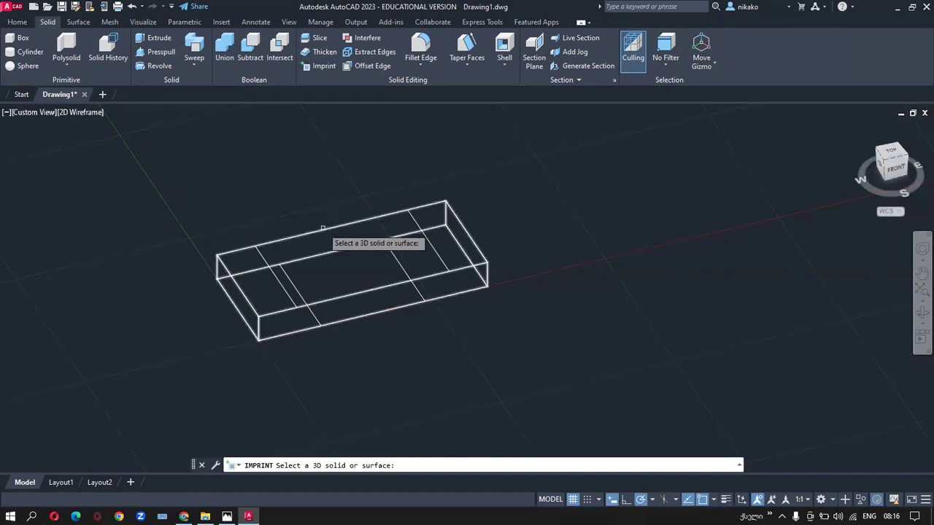
click(323, 229)
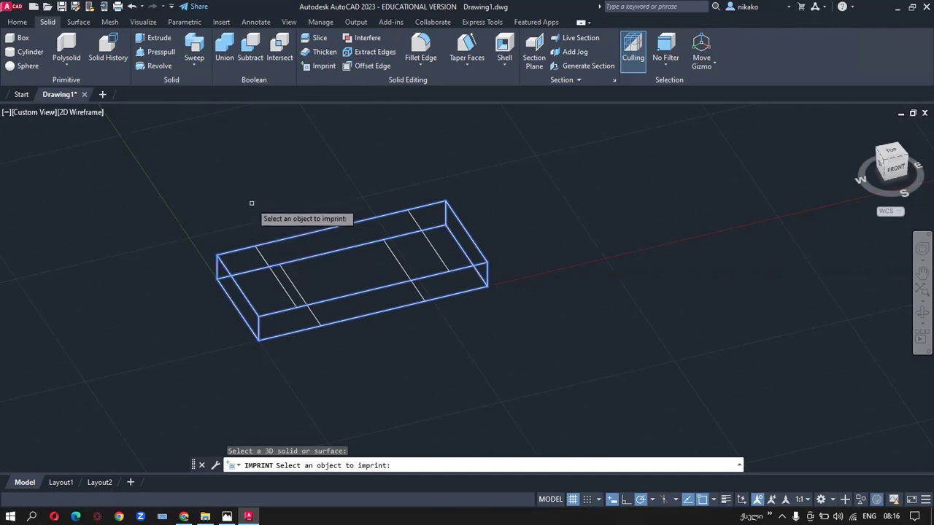
click(265, 259)
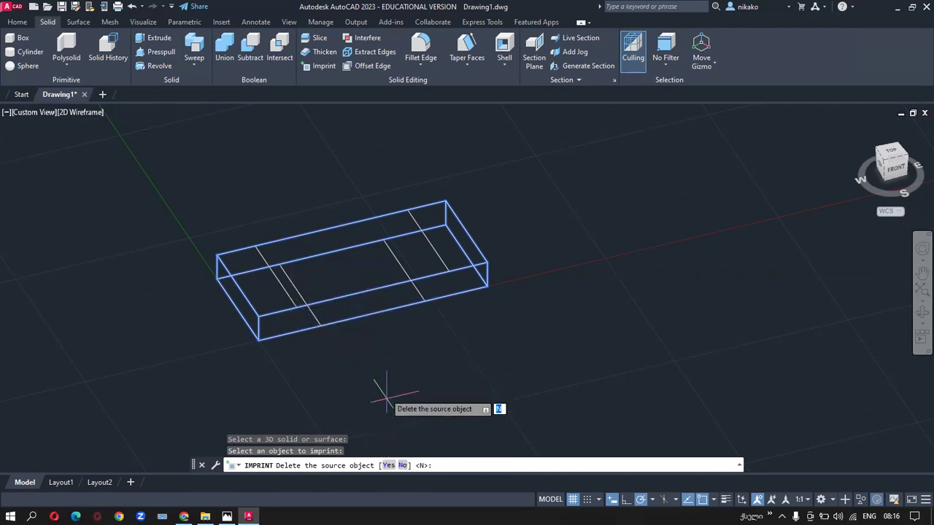
click(387, 465)
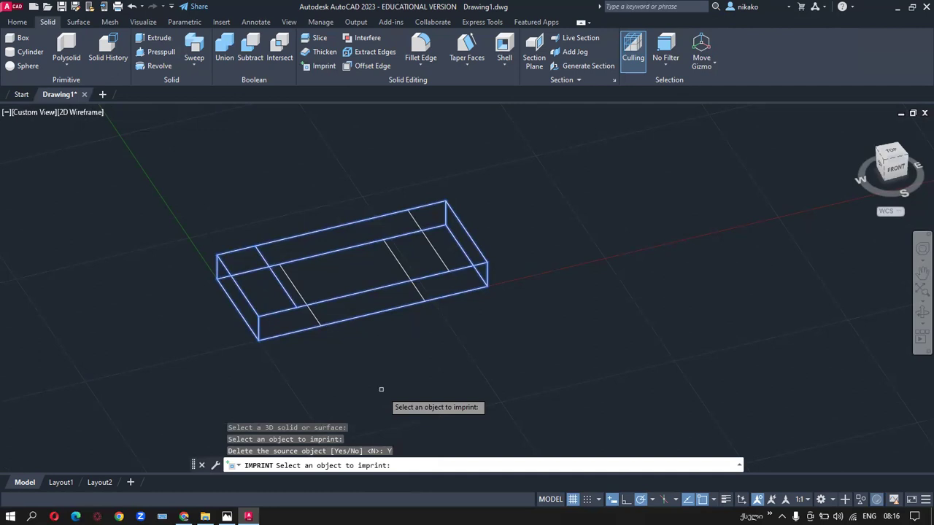
Imprint the remaining three slot lines, keeping the source lines, and end the command.
click(315, 314)
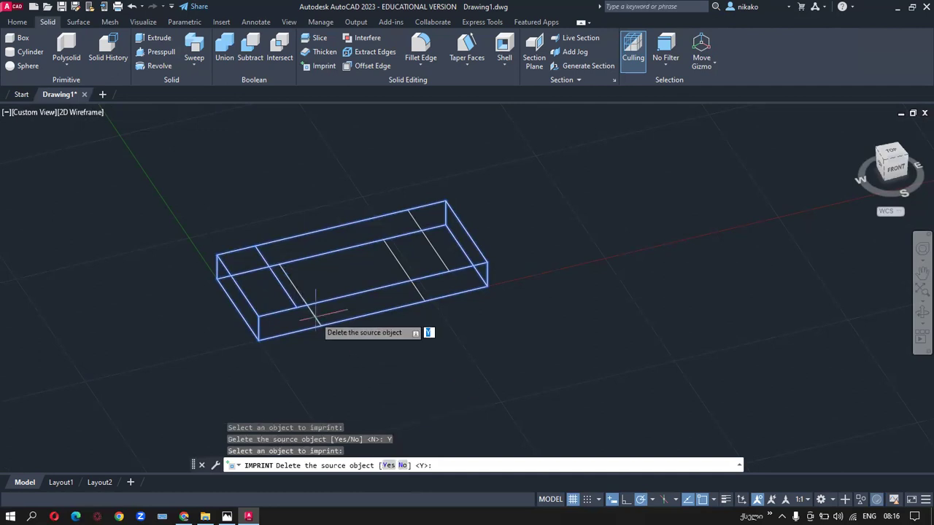
click(388, 465)
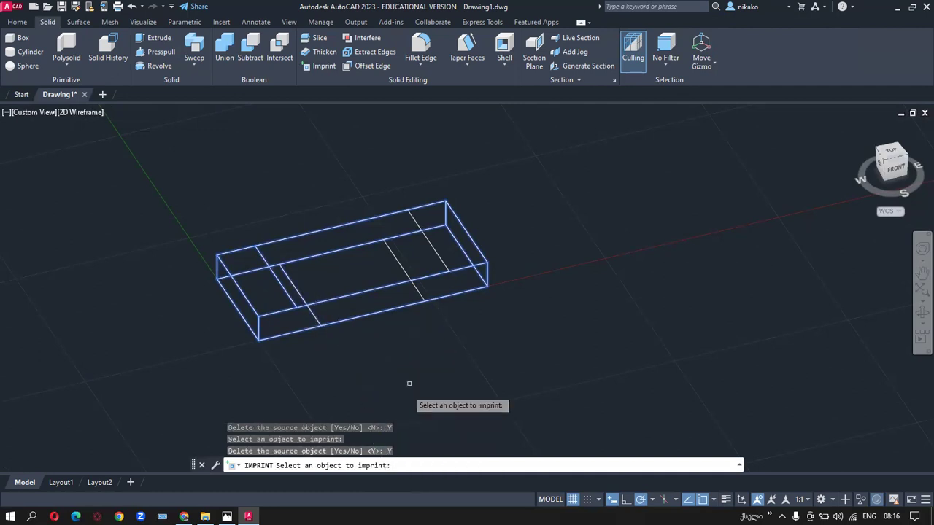
click(416, 290)
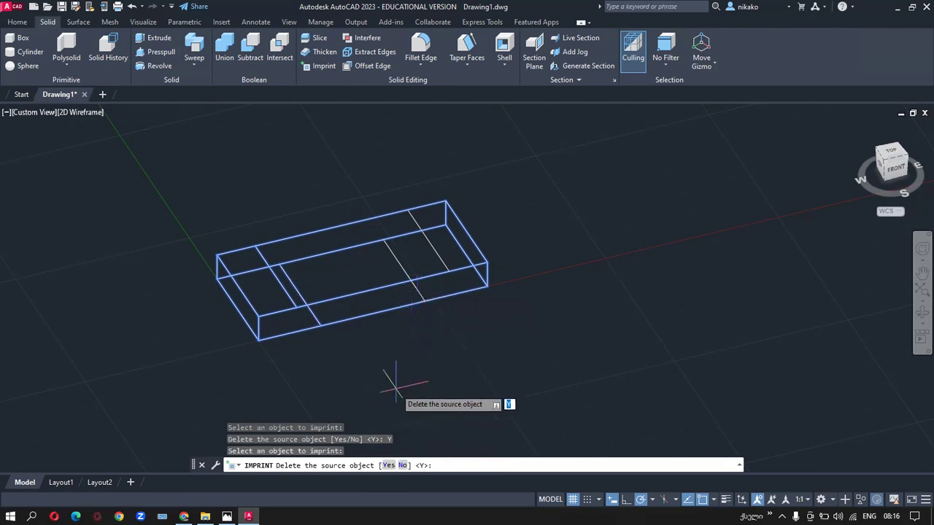
click(387, 466)
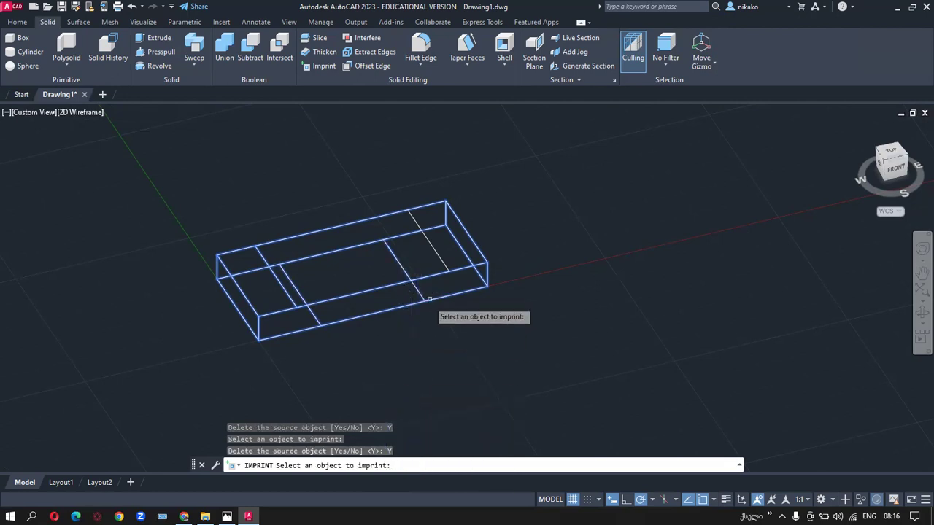
click(441, 261)
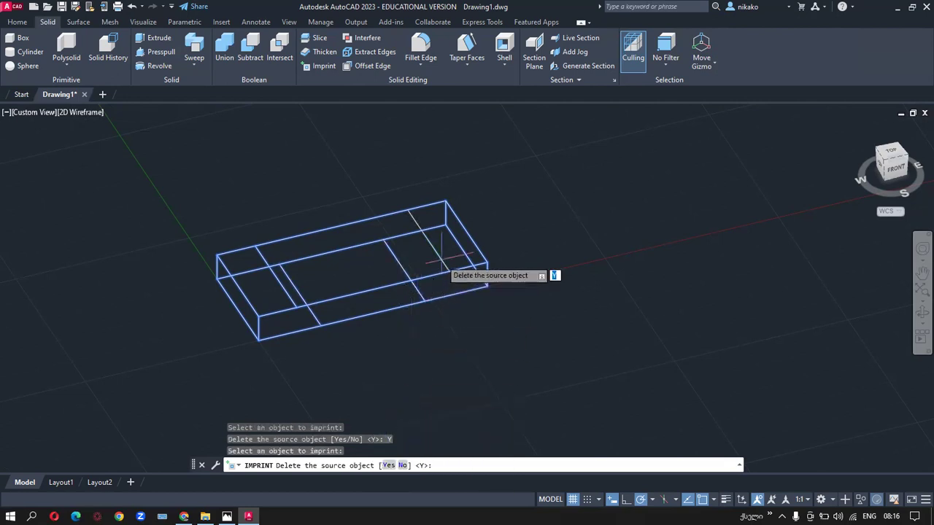
click(403, 466)
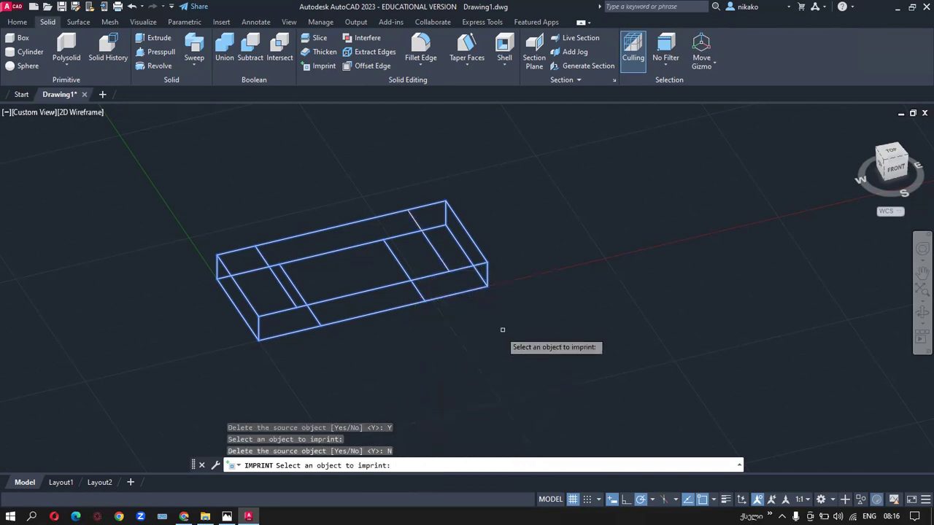
key(Return)
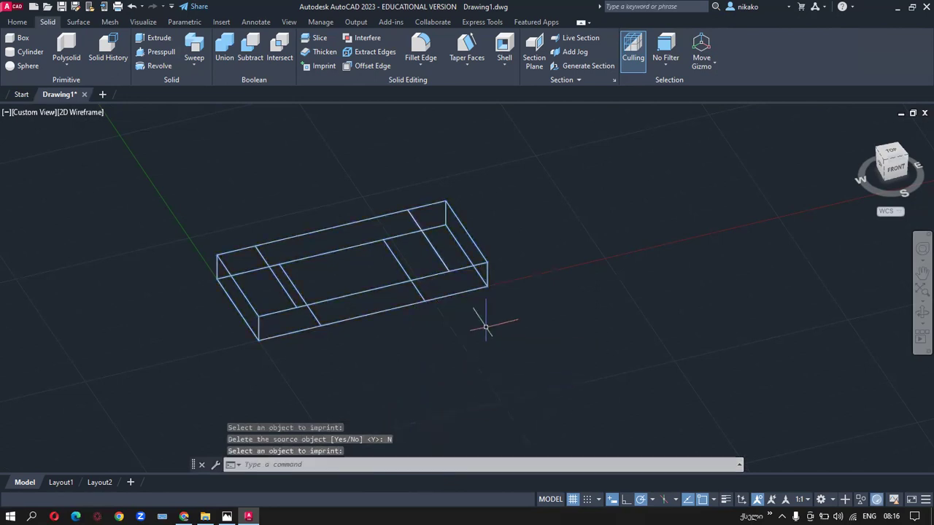
key(Return)
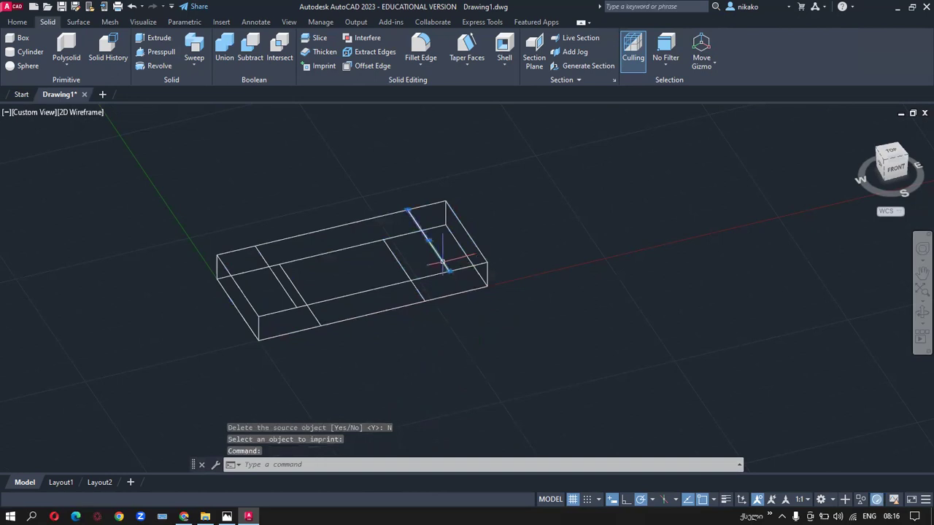
Drag the leftover source line off the box and erase it.
click(428, 241)
click(428, 241)
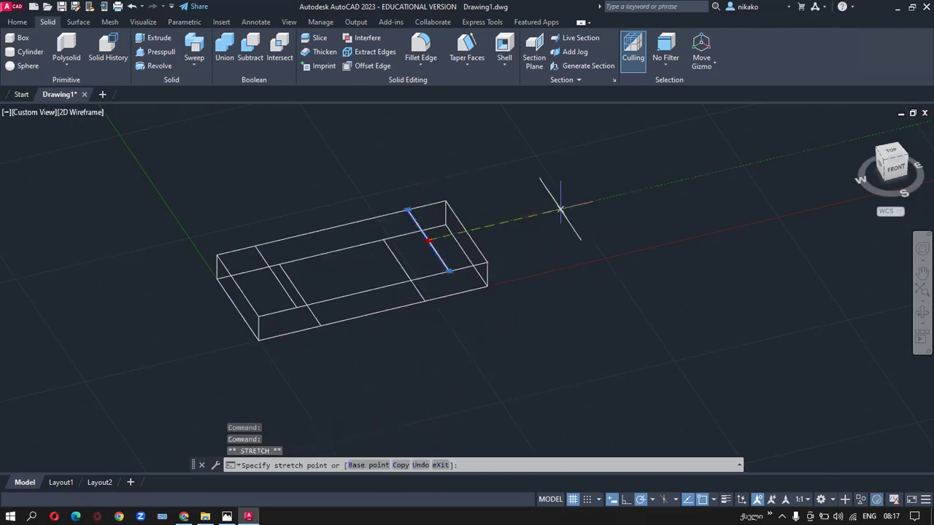
click(586, 240)
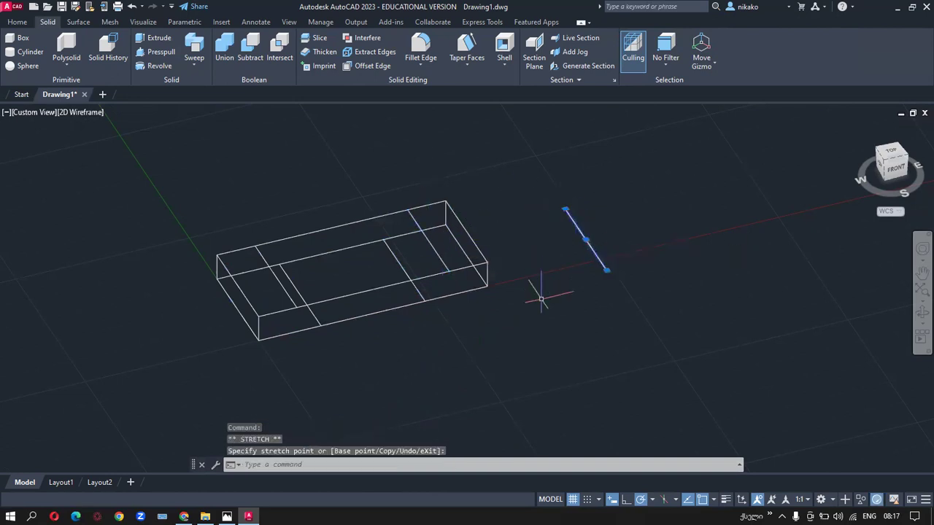
key(Escape)
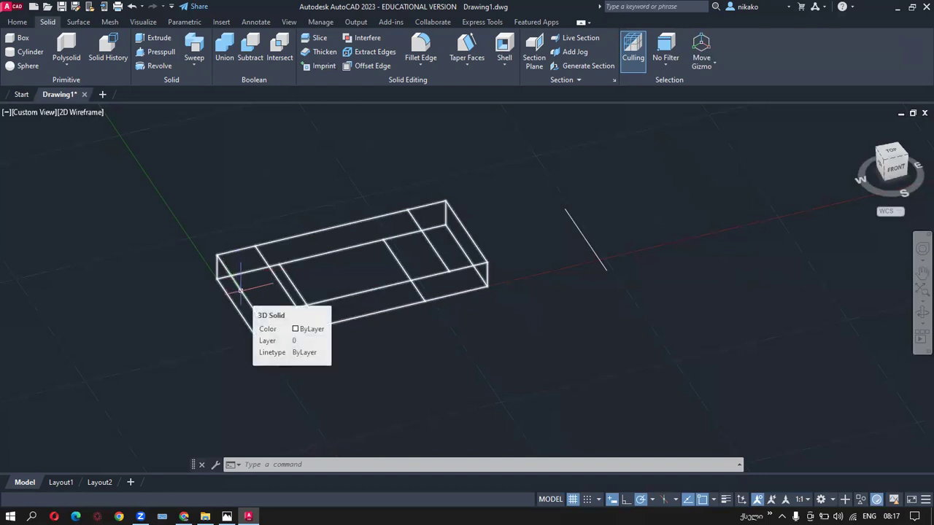
click(621, 295)
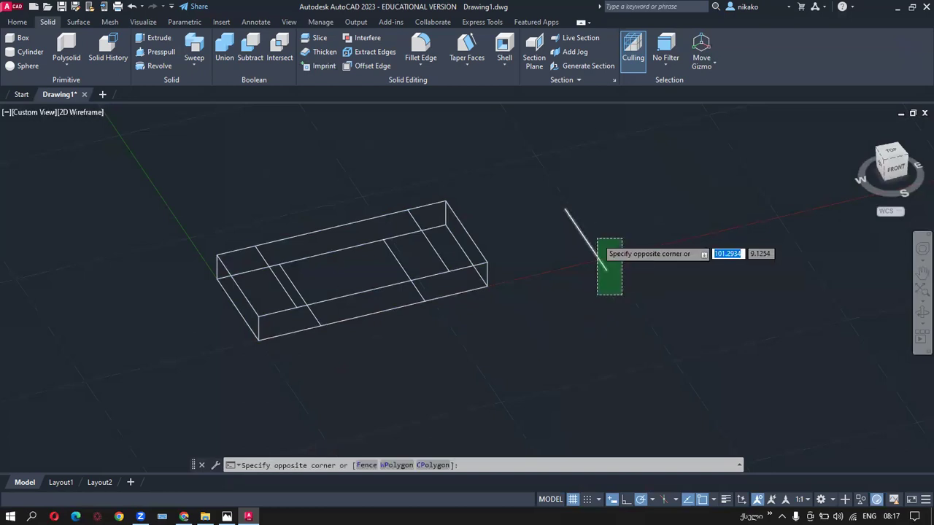
click(596, 241)
key(Delete)
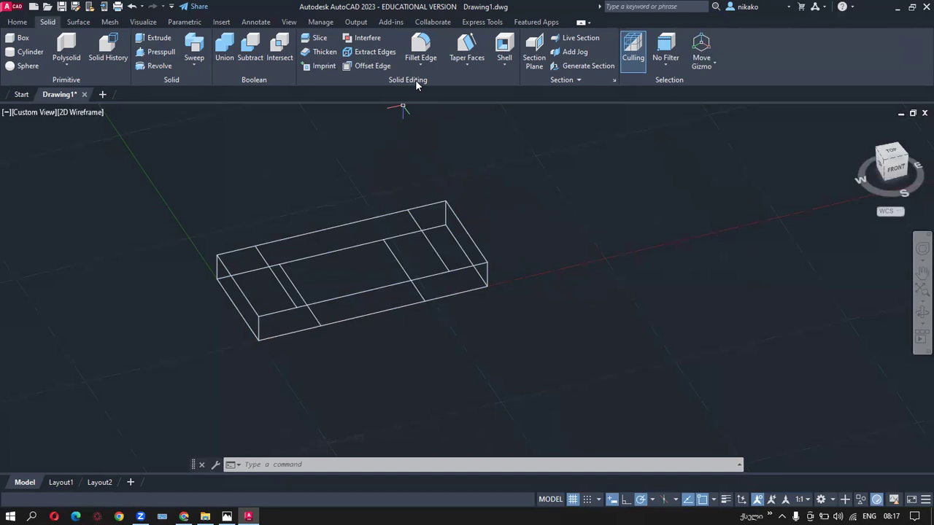
Select the wide imprinted top face for Extrude Faces, then switch to the reference drawing.
click(469, 73)
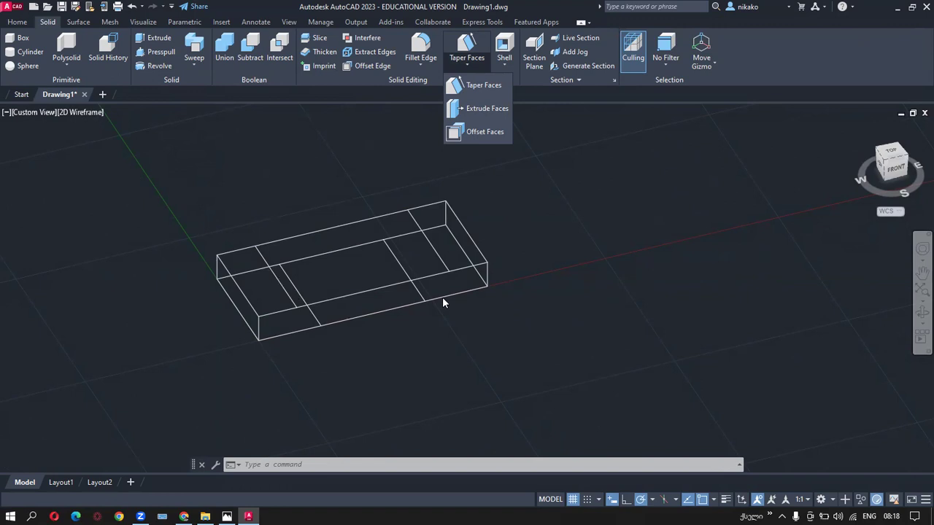
click(495, 110)
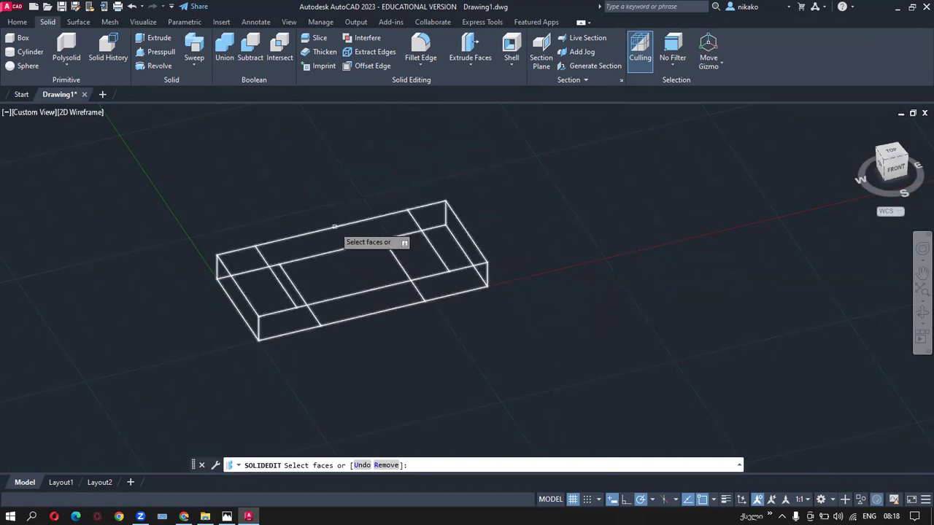
click(349, 265)
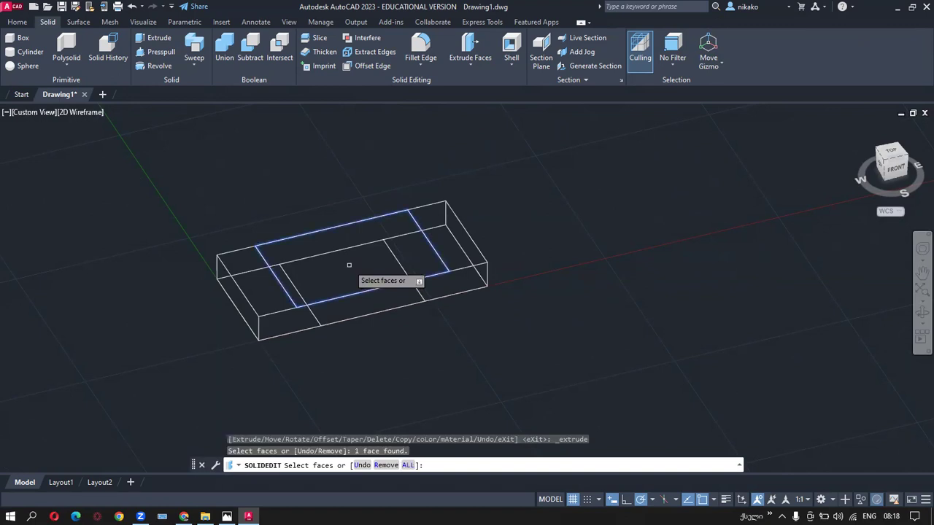
key(Return)
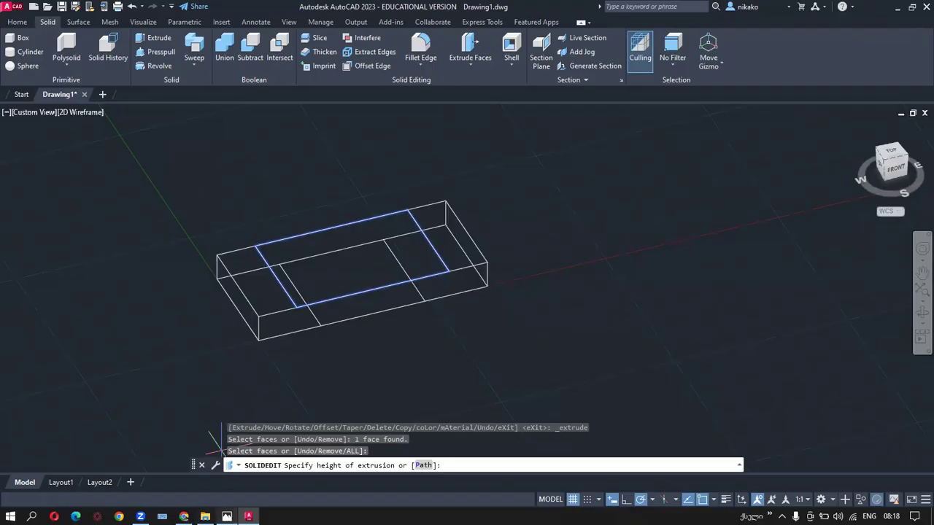
key(alt+Tab)
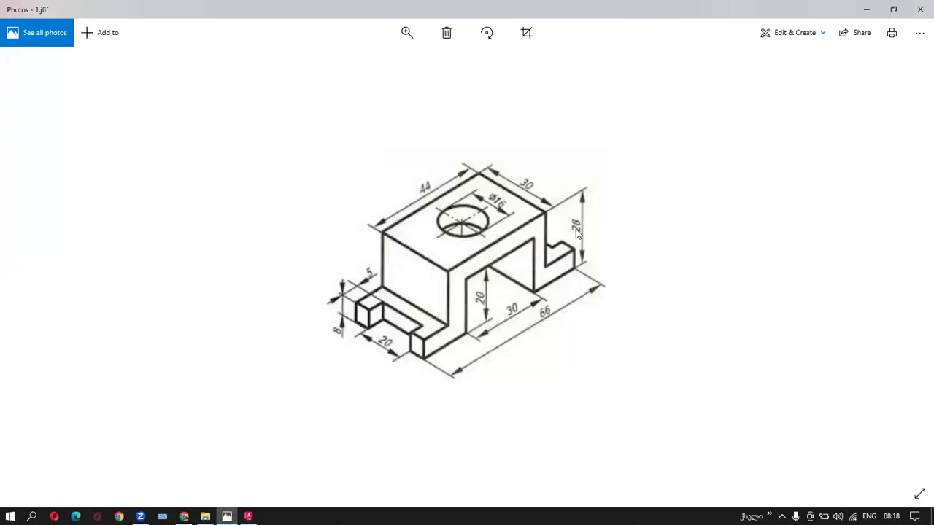
Check the bracket dimensions in Photos and return to AutoCAD.
key(ctrl)
key(ctrl)
key(ctrl)
click(248, 516)
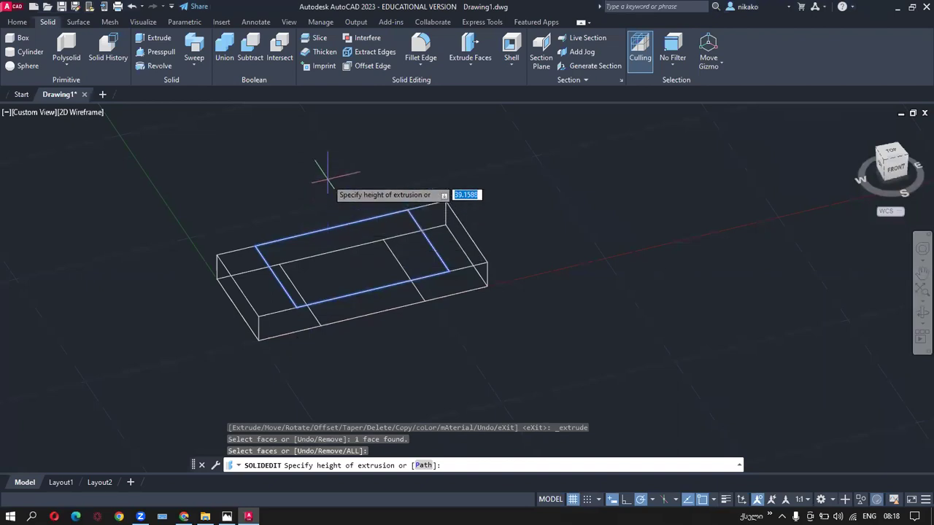
Extrude the selected top face 20 units with 0 taper and exit SOLIDEDIT.
text(20)
key(Return)
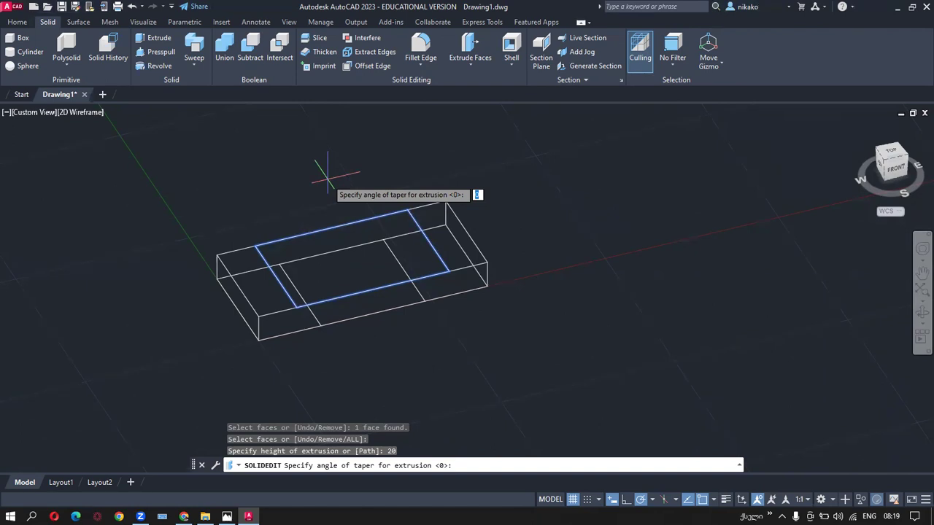
key(Return)
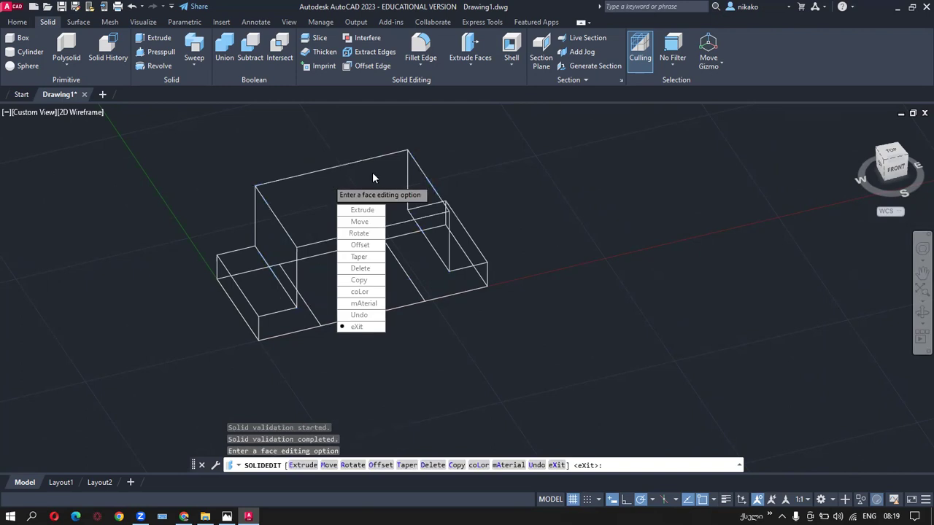
click(362, 328)
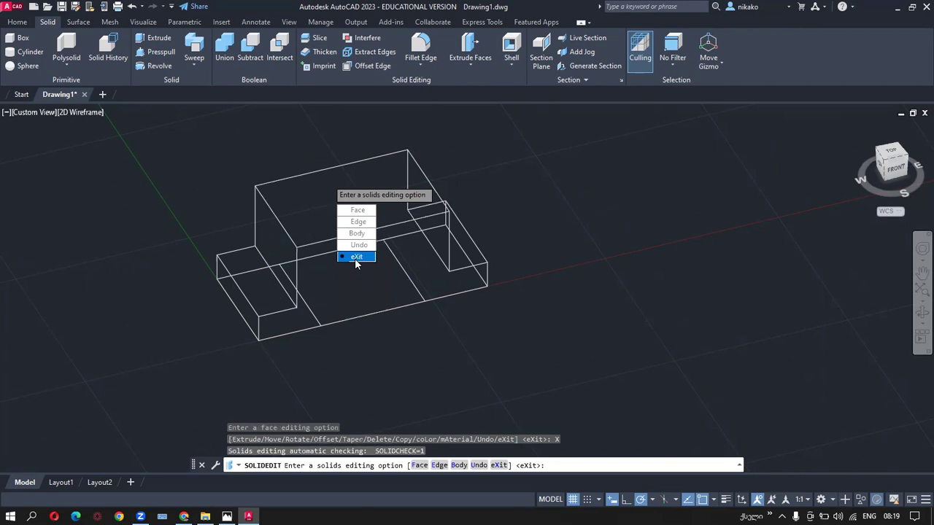
click(356, 257)
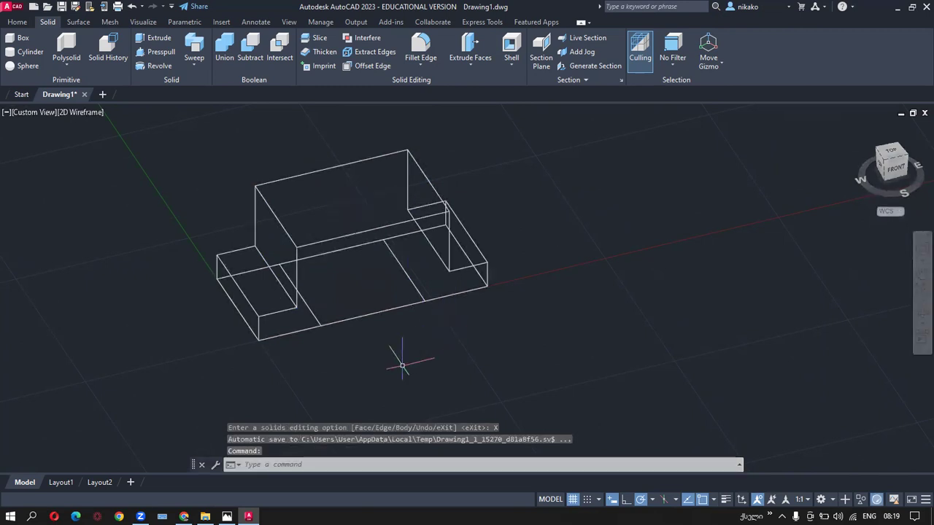
shift+middle_drag(402, 365, 387, 332)
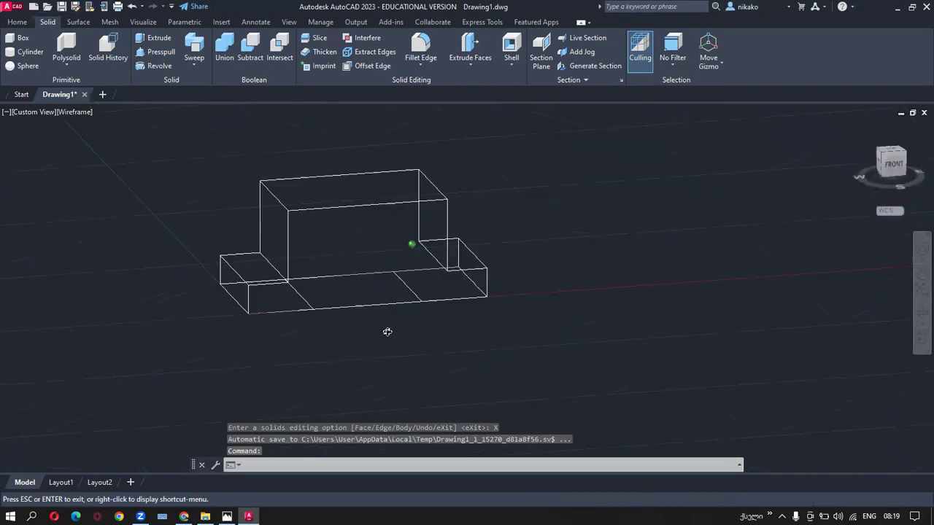
shift+middle_drag(387, 332, 383, 344)
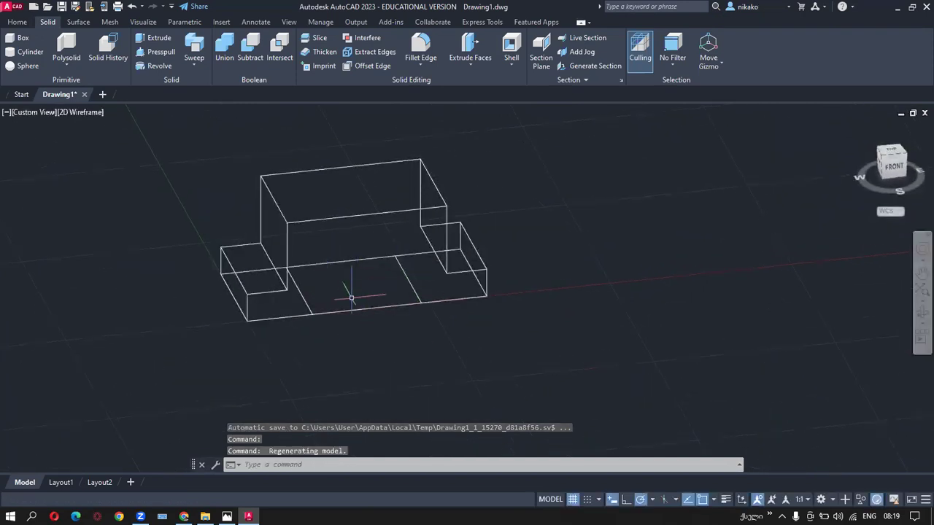
mouse_move(365, 343)
shift+middle_down()
mouse_move(371, 358)
mouse_move(365, 341)
shift+middle_up()
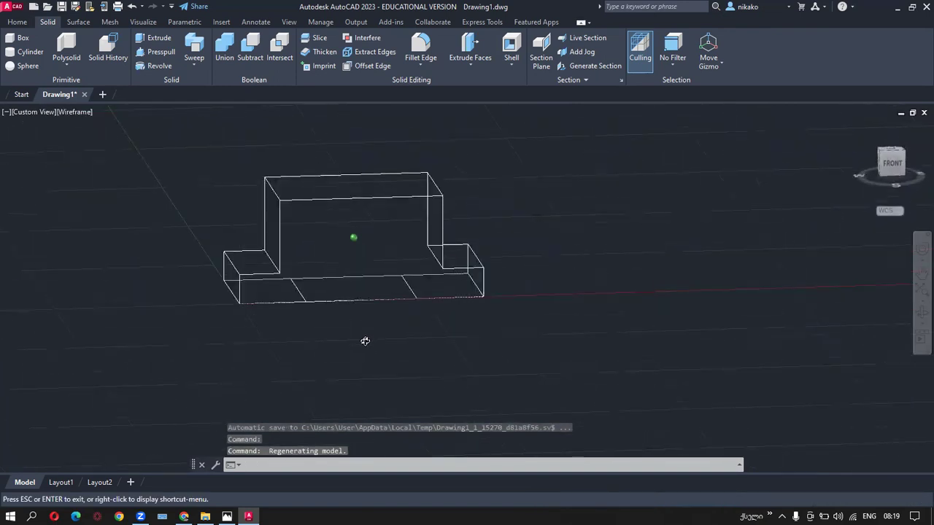
shift+middle_drag(365, 341, 375, 281)
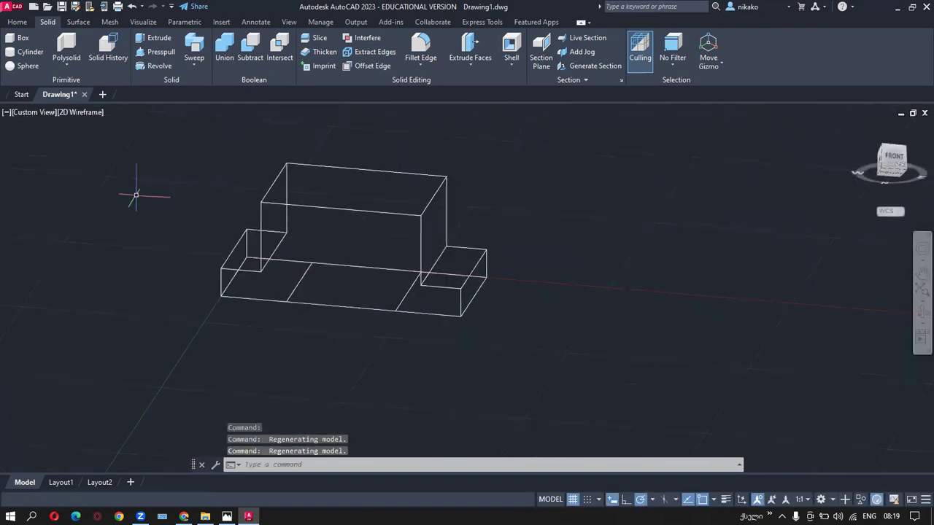
click(89, 112)
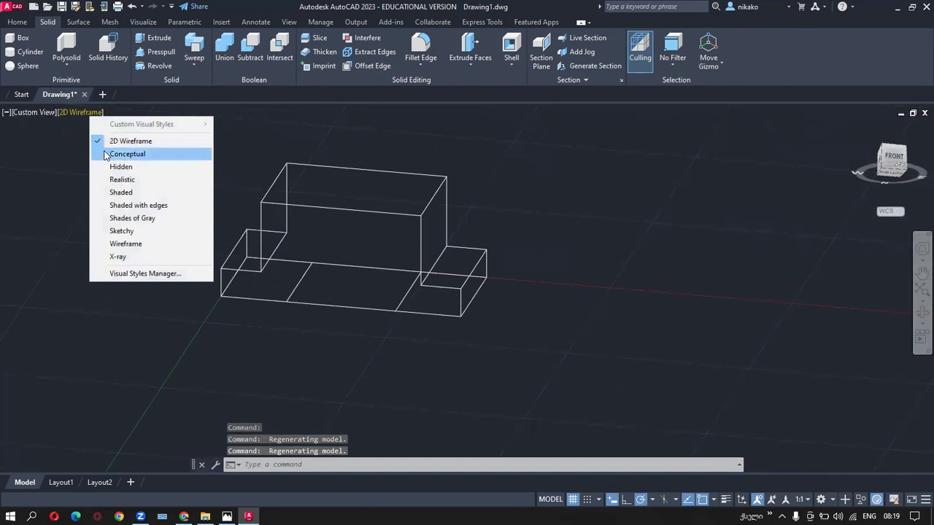
click(105, 154)
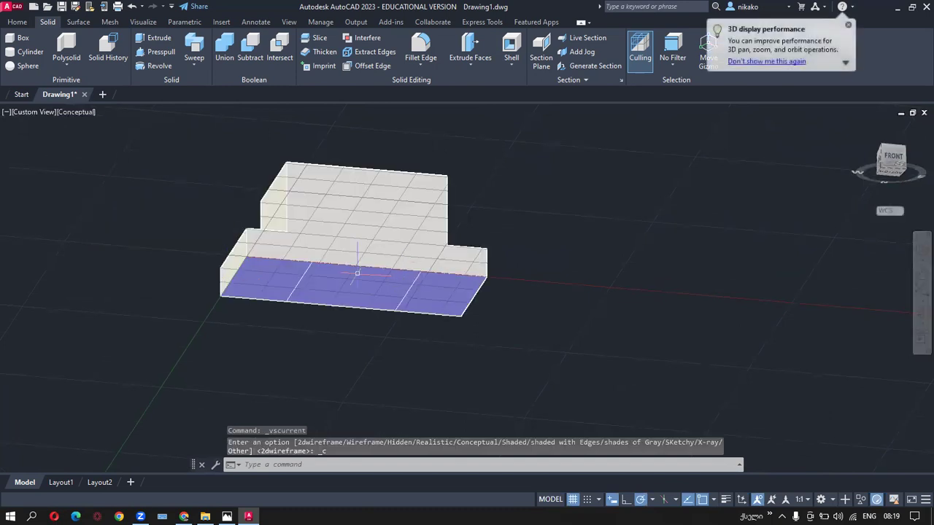
mouse_move(310, 318)
shift+middle_down()
mouse_move(300, 325)
mouse_move(263, 309)
mouse_move(317, 319)
shift+middle_up()
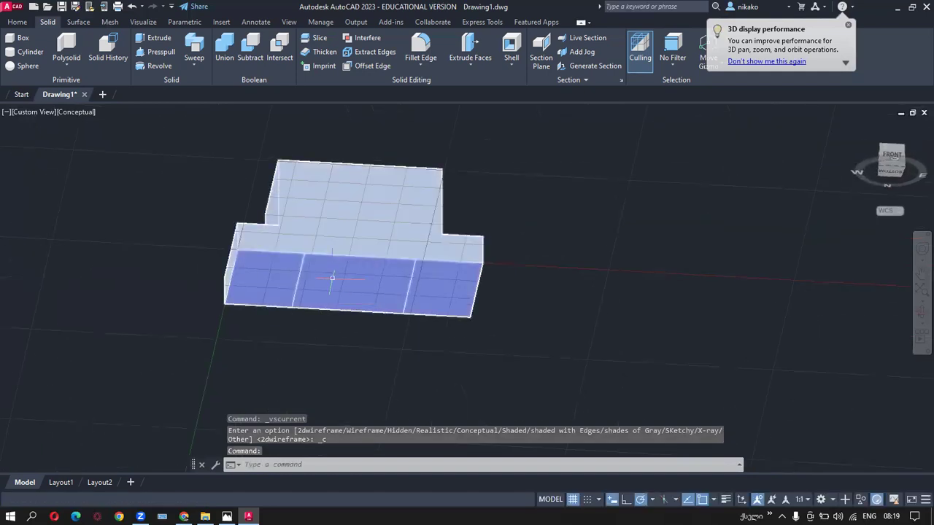
click(79, 110)
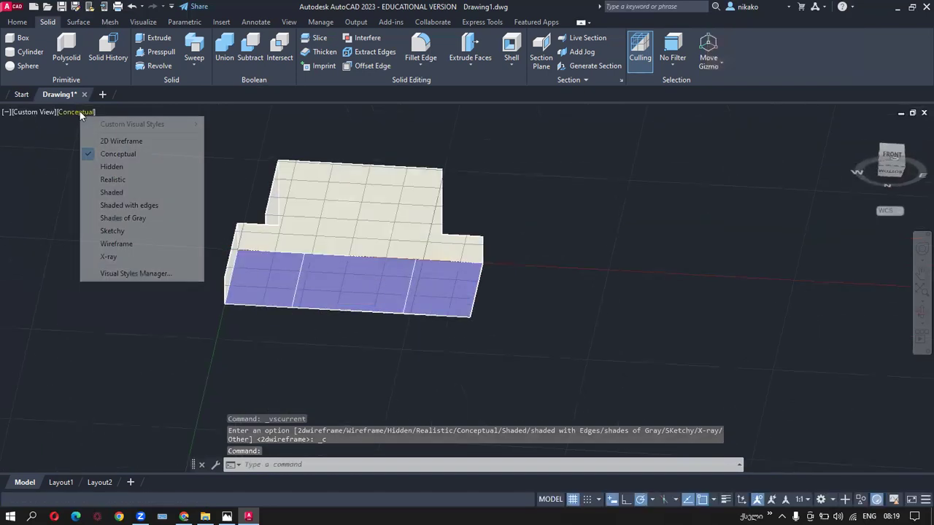
click(109, 140)
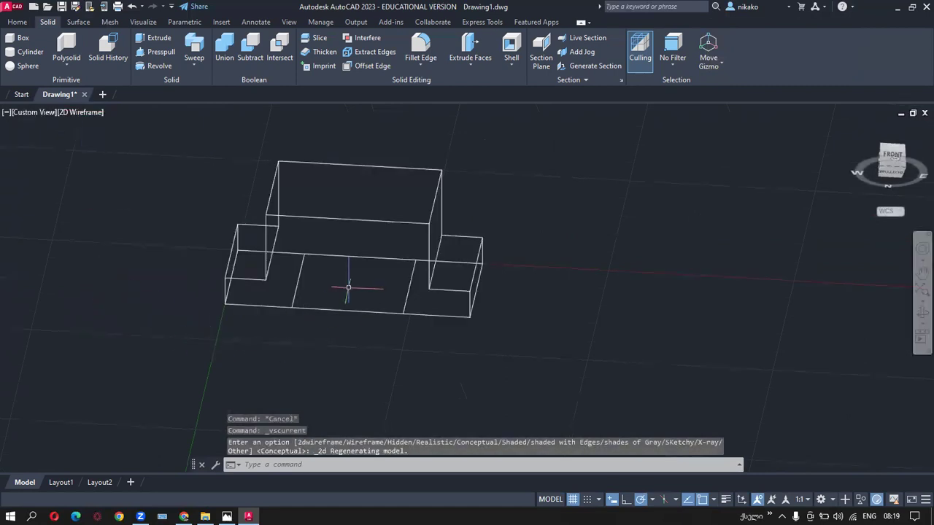
click(466, 68)
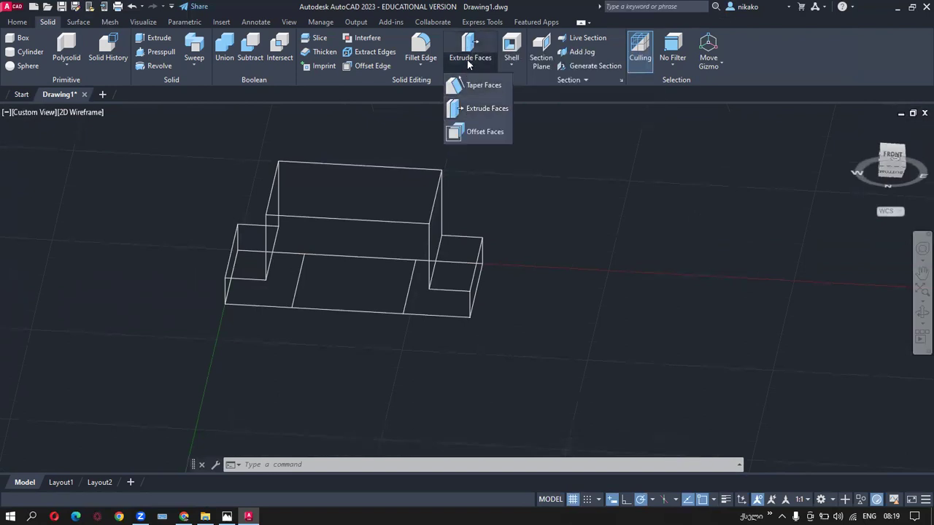
click(469, 64)
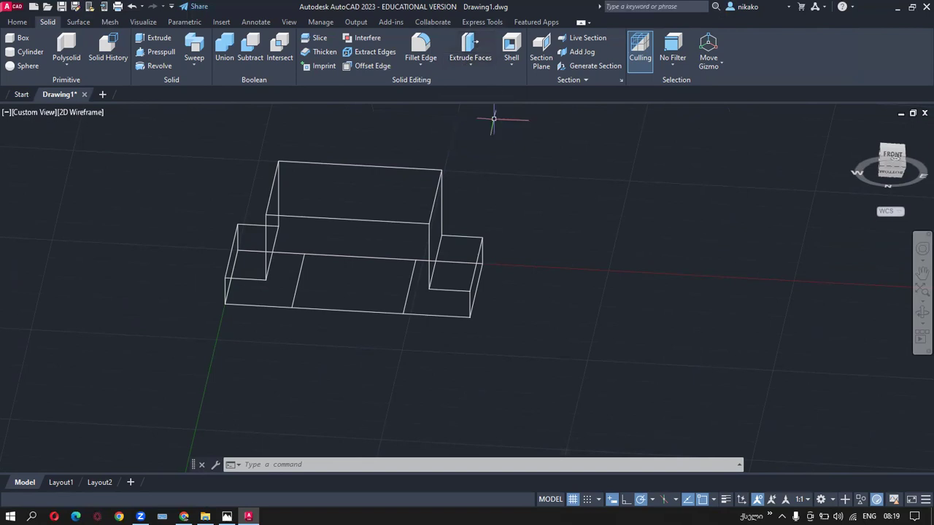
click(465, 44)
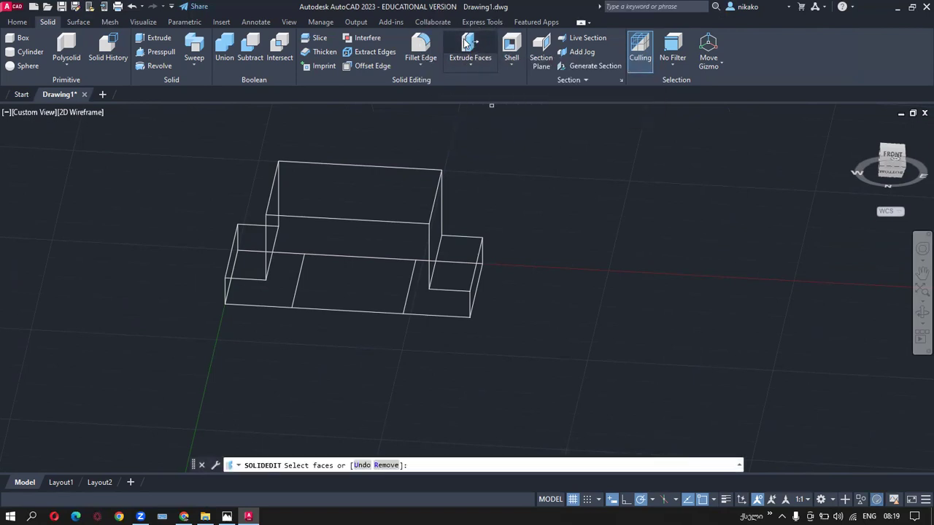
click(356, 278)
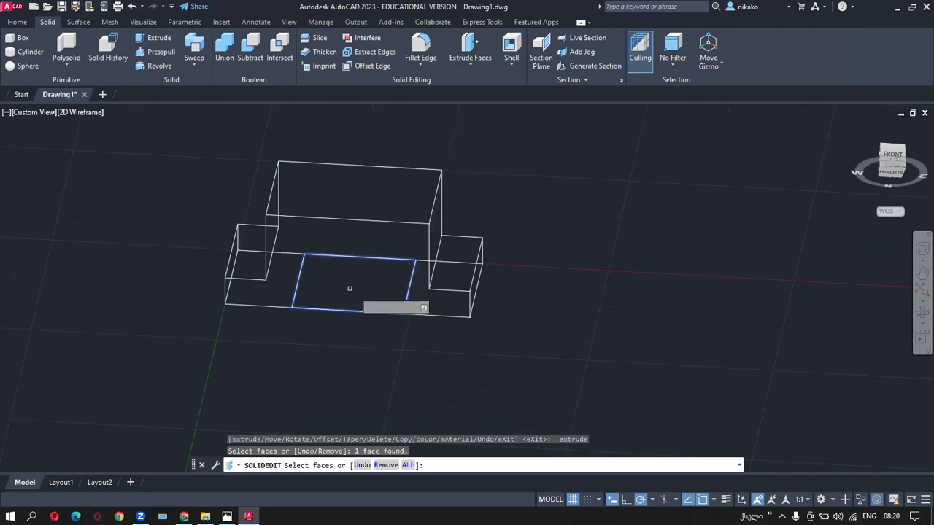
key(Escape)
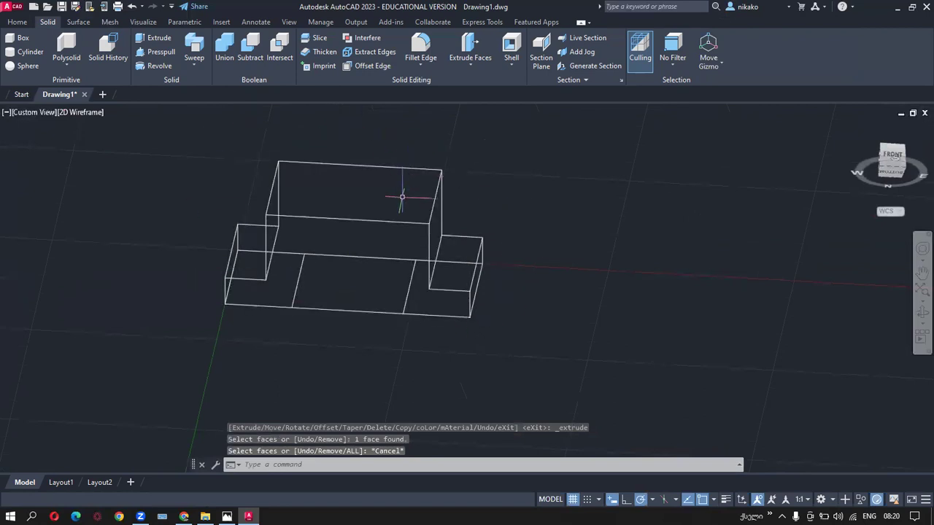
click(82, 111)
click(104, 153)
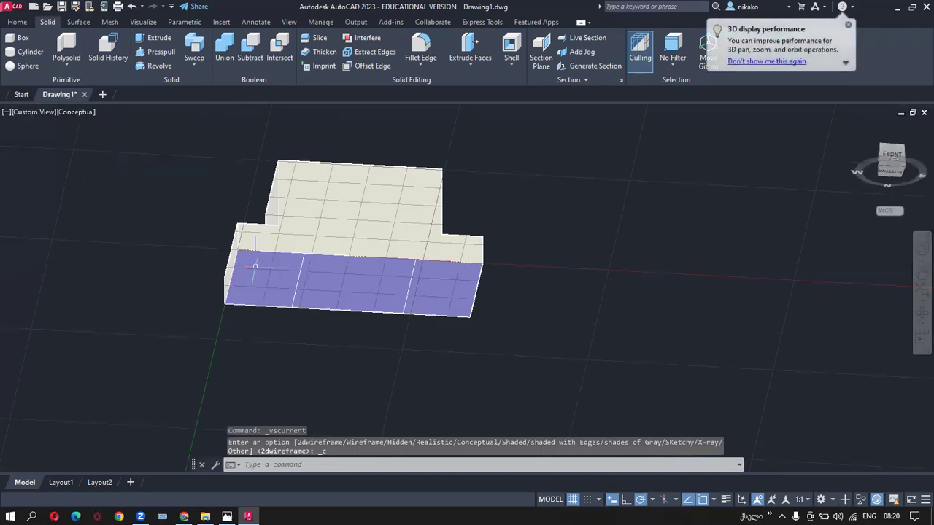
shift+middle_drag(377, 255, 358, 318)
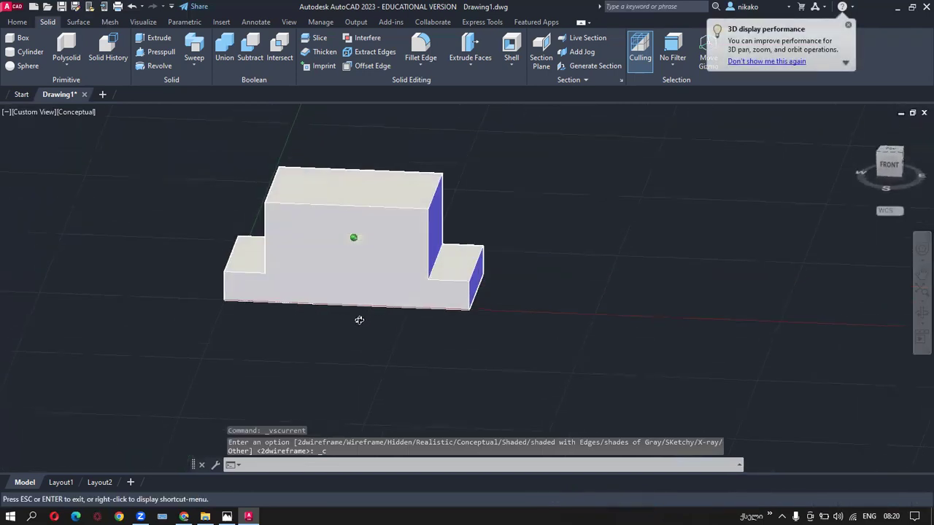
click(82, 111)
click(104, 142)
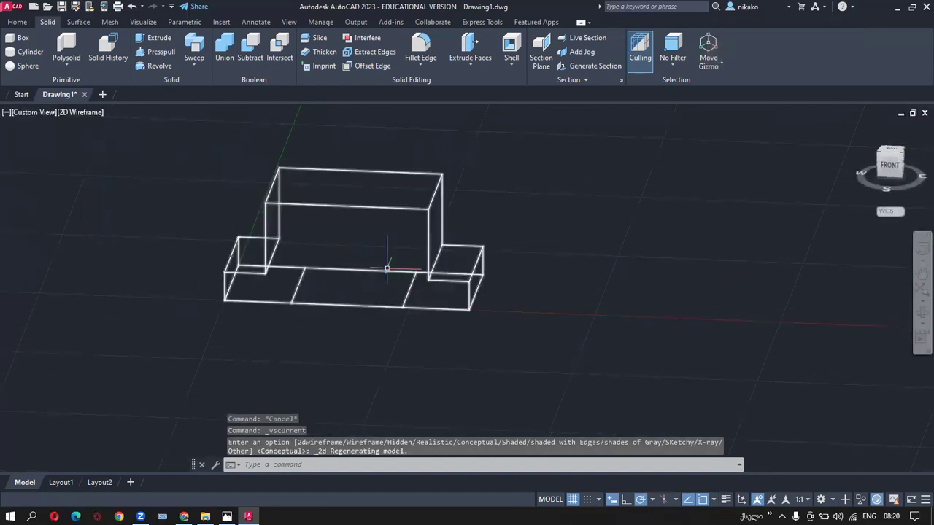
Start an Extrude Faces on the front face, then cancel it.
click(466, 46)
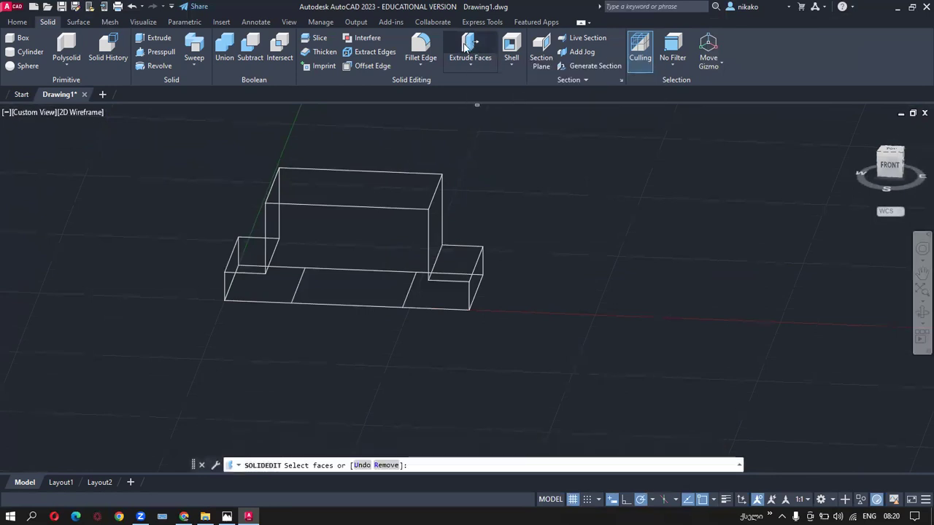
click(340, 281)
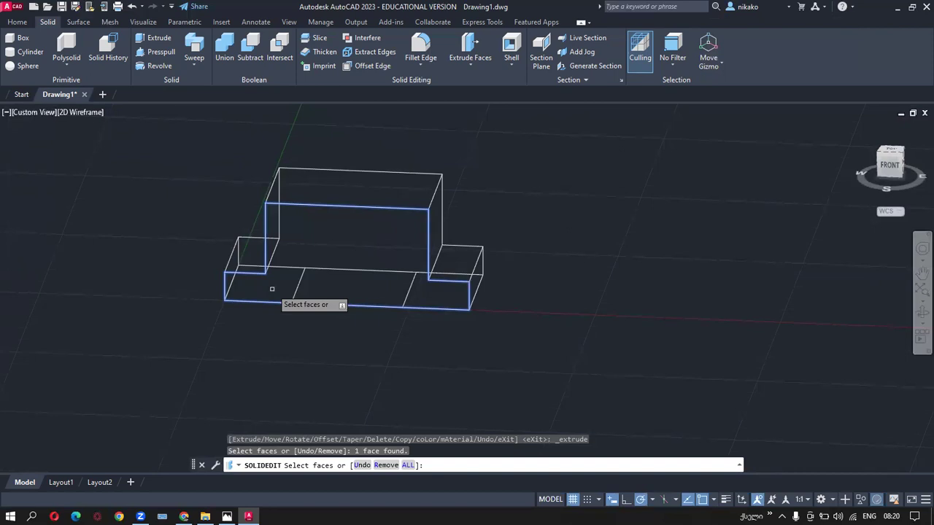
key(Escape)
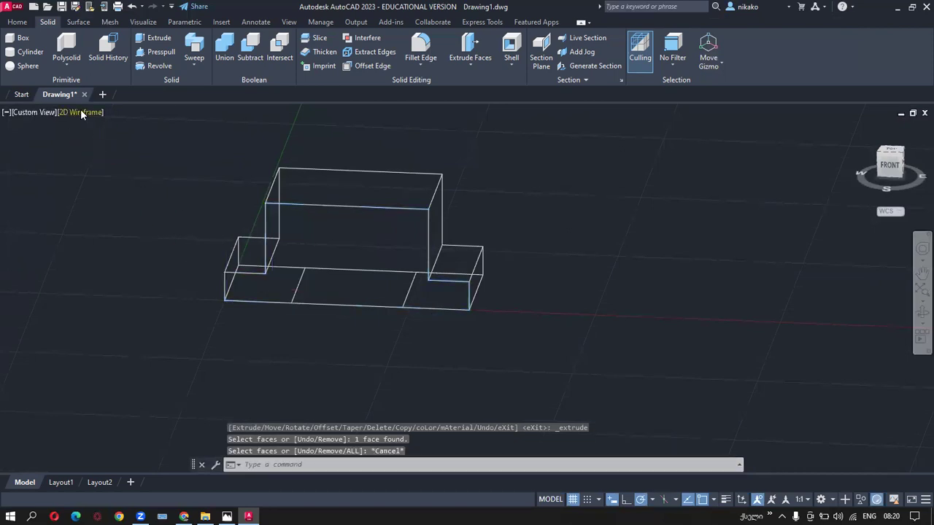
Toggle between Conceptual and 2D Wireframe styles while orbiting, then restart Extrude Faces.
click(81, 111)
click(99, 154)
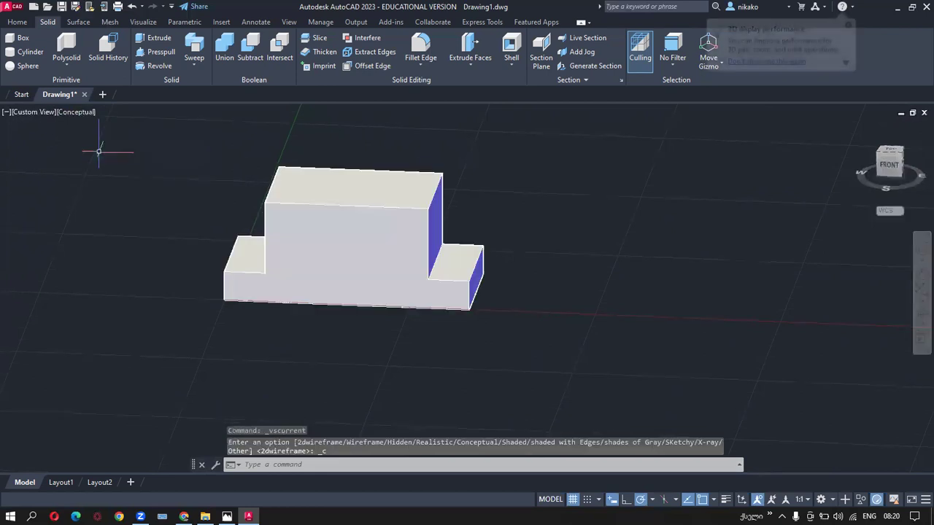
shift+middle_drag(302, 305, 220, 329)
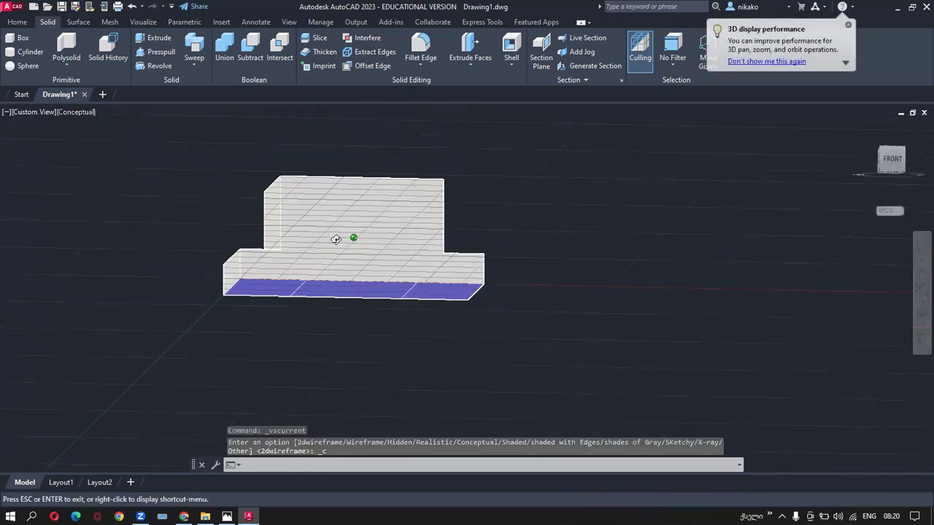
click(78, 112)
click(95, 141)
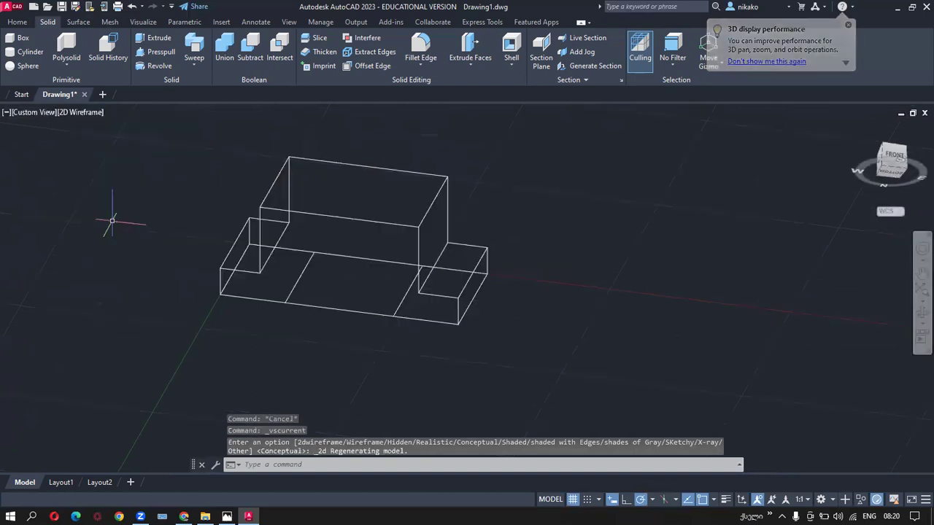
click(92, 113)
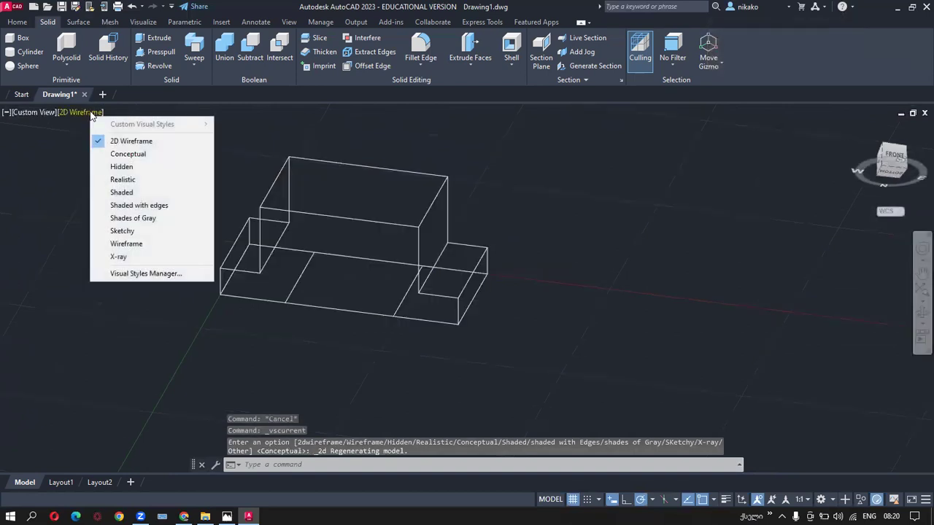
click(116, 155)
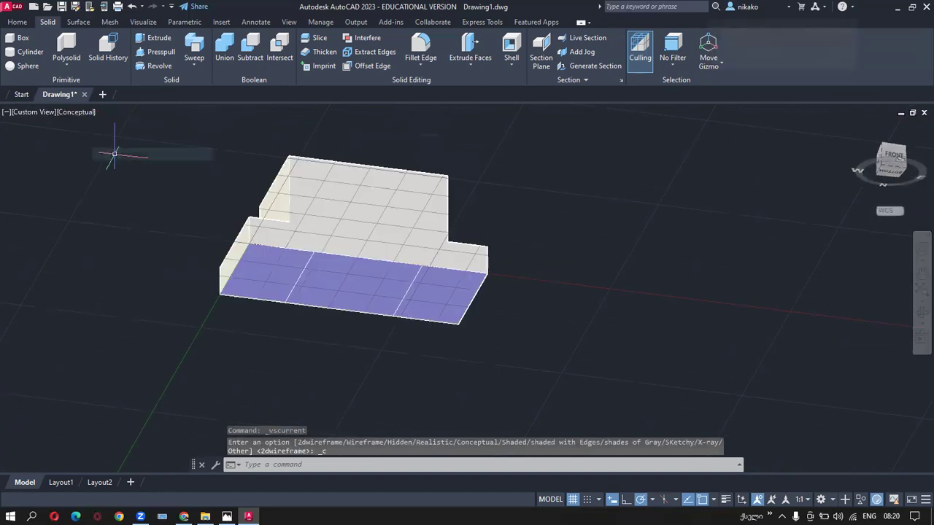
click(73, 113)
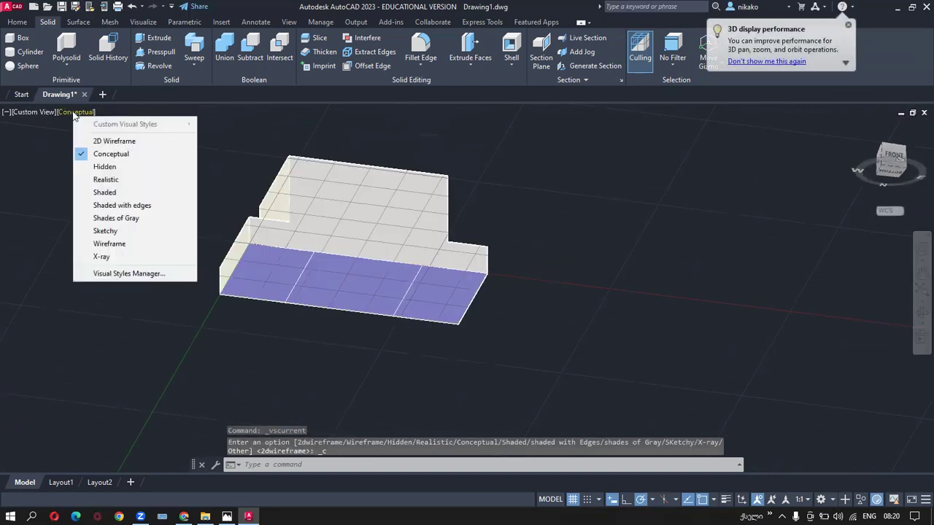
click(102, 142)
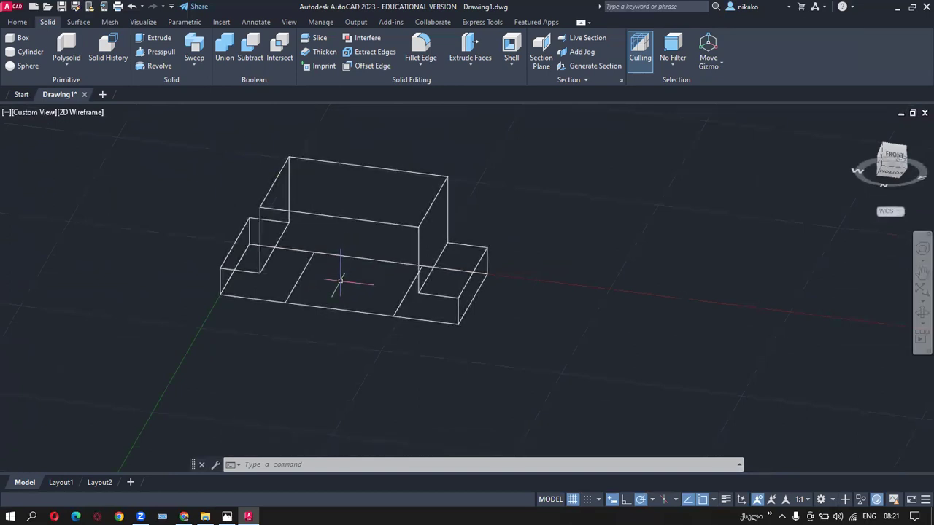
click(466, 45)
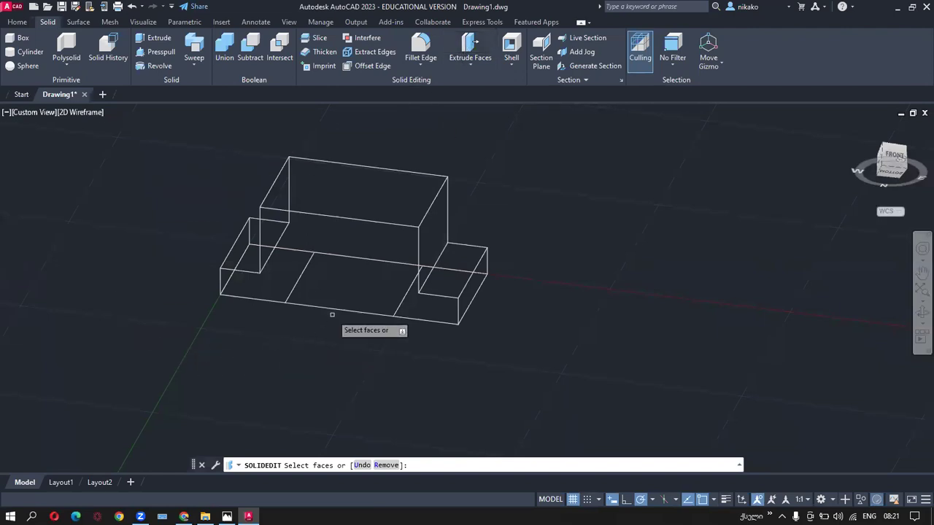
Try extruding the middle imprinted slot face, then undo the wrong-direction result.
click(351, 285)
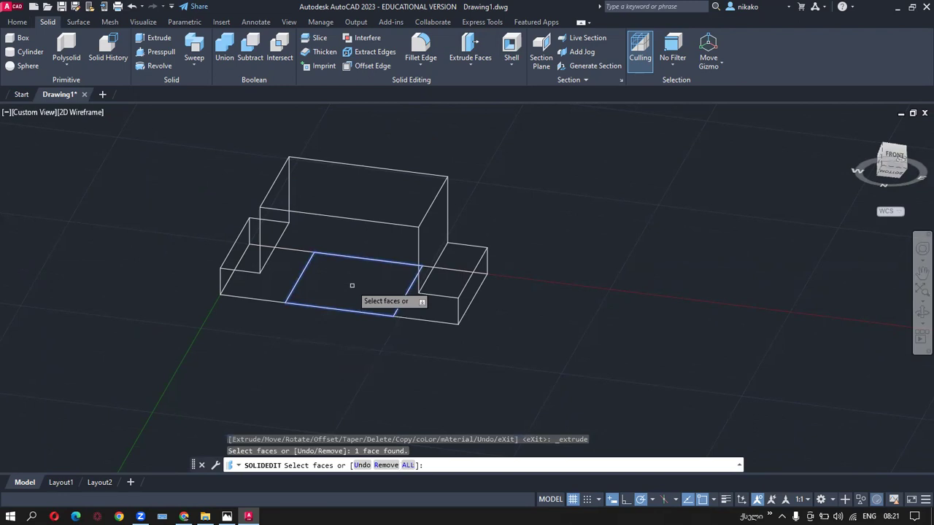
key(Return)
click(227, 516)
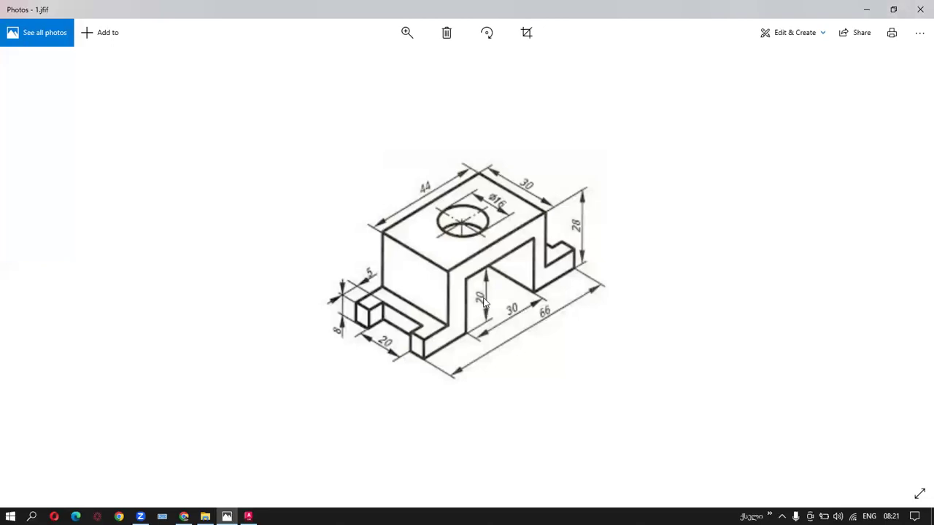
click(248, 516)
text(-2)
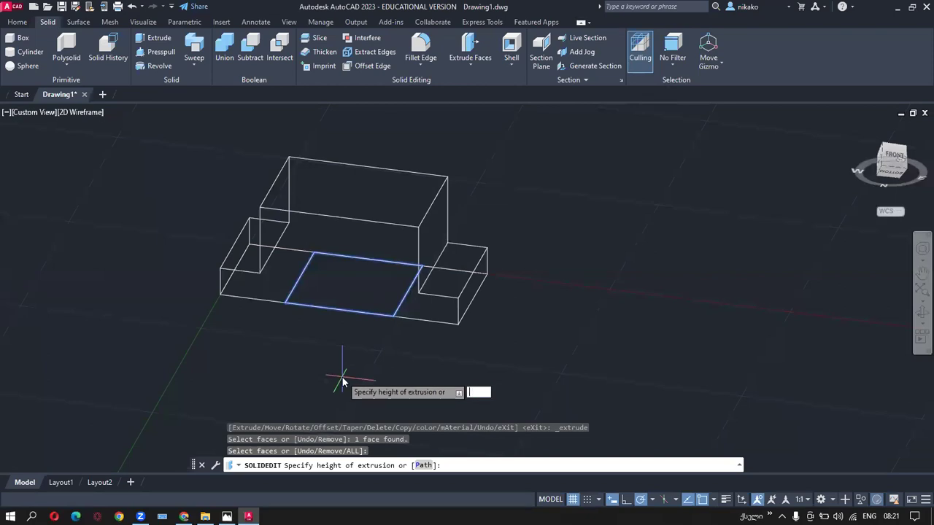
text(20)
key(Return)
key(Return)
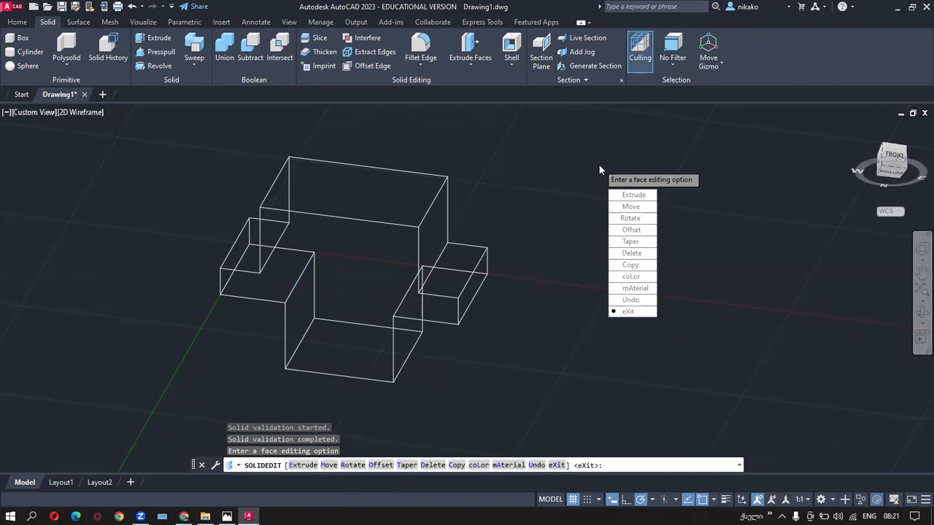
click(626, 301)
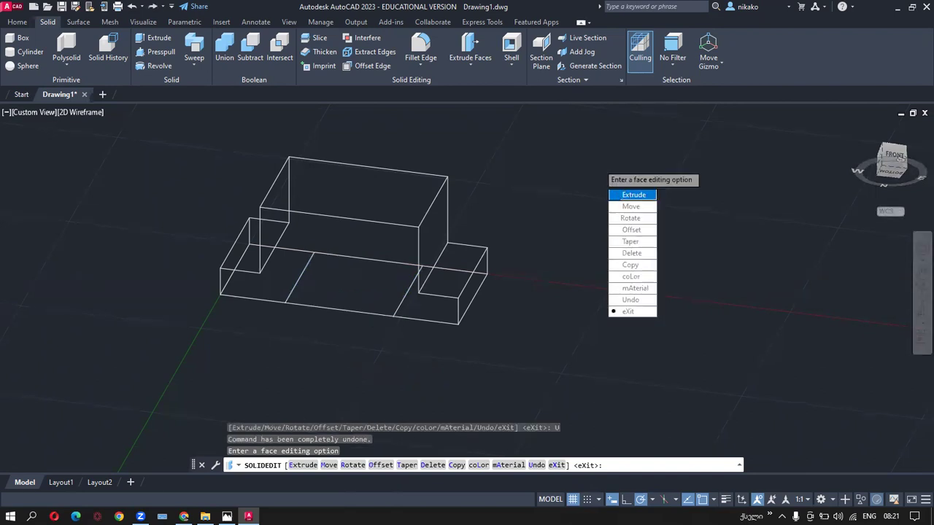
Extrude the middle slot face by -20 with 0 taper to hollow a channel.
click(634, 195)
click(359, 287)
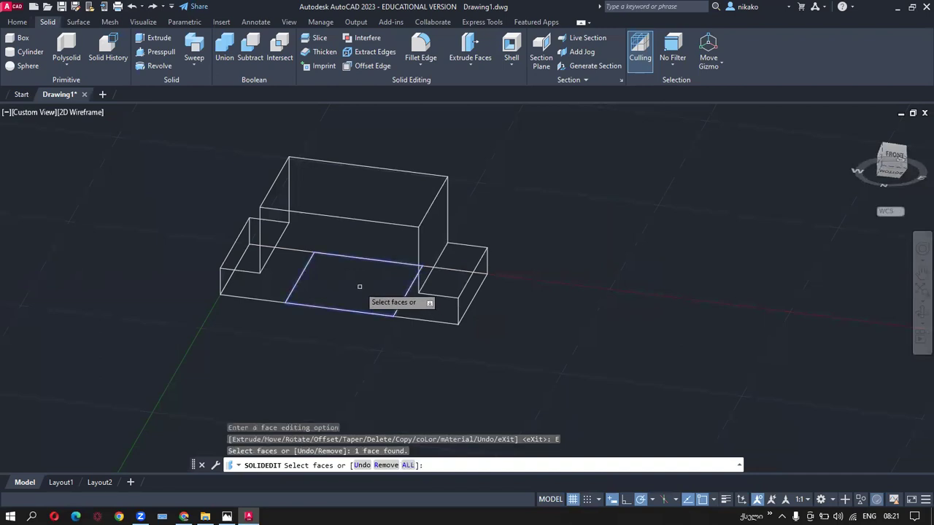
key(Return)
text(-20)
key(Return)
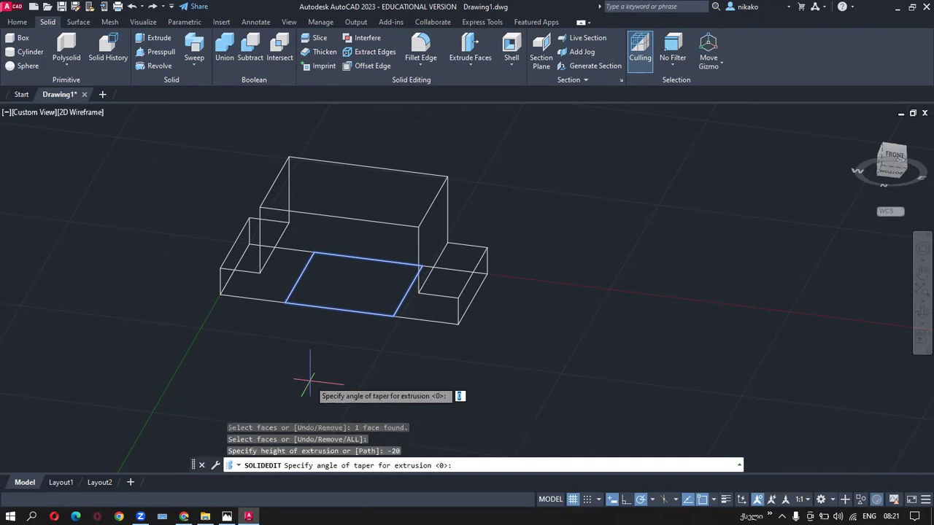
key(Return)
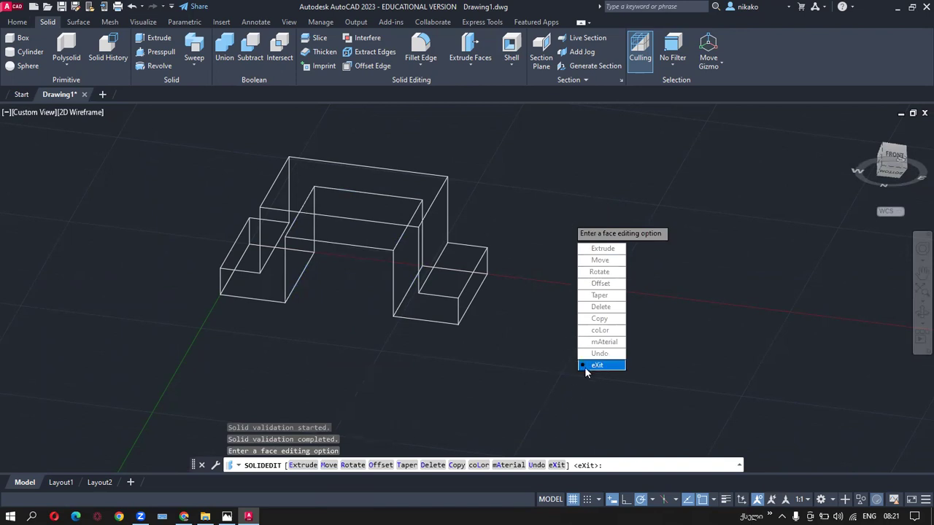
key(Escape)
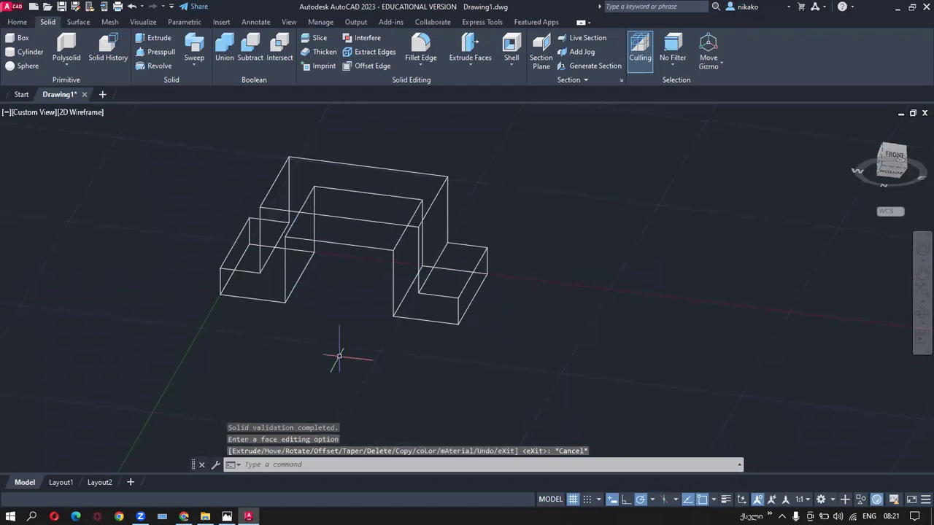
click(227, 517)
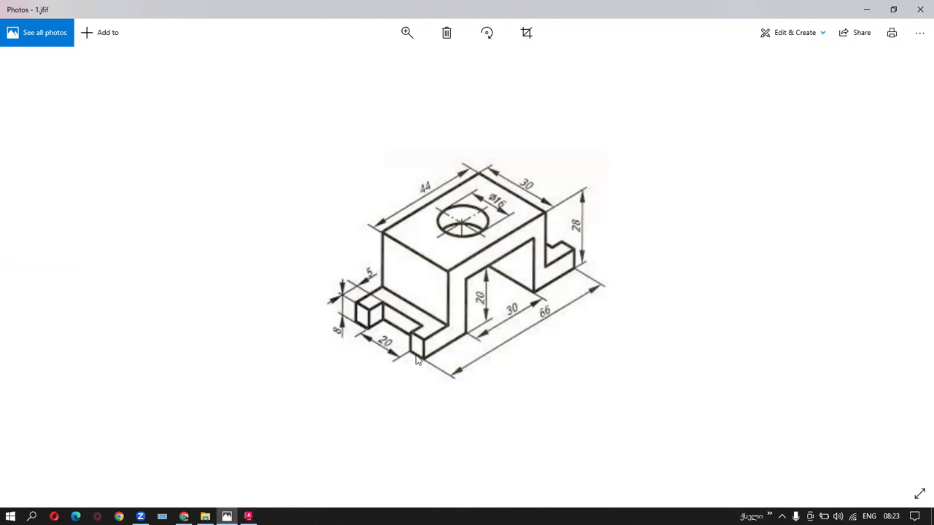
Orbit the bracket and shade it in the Conceptual visual style.
click(248, 517)
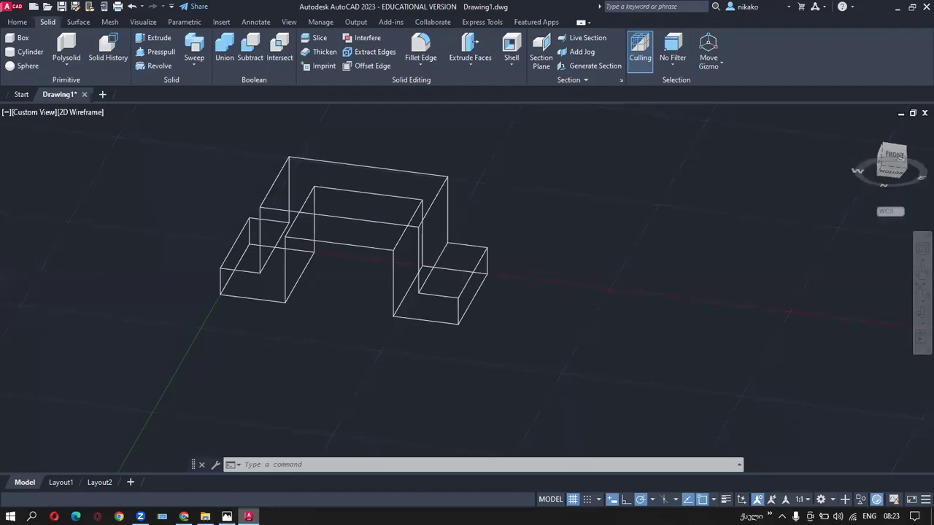
click(18, 23)
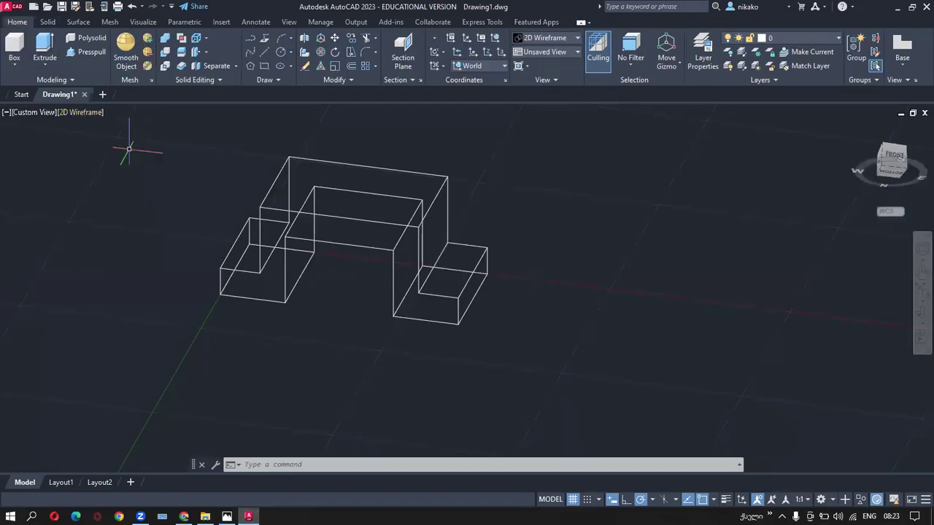
mouse_move(151, 270)
shift+middle_down()
mouse_move(210, 341)
mouse_move(151, 336)
shift+middle_up()
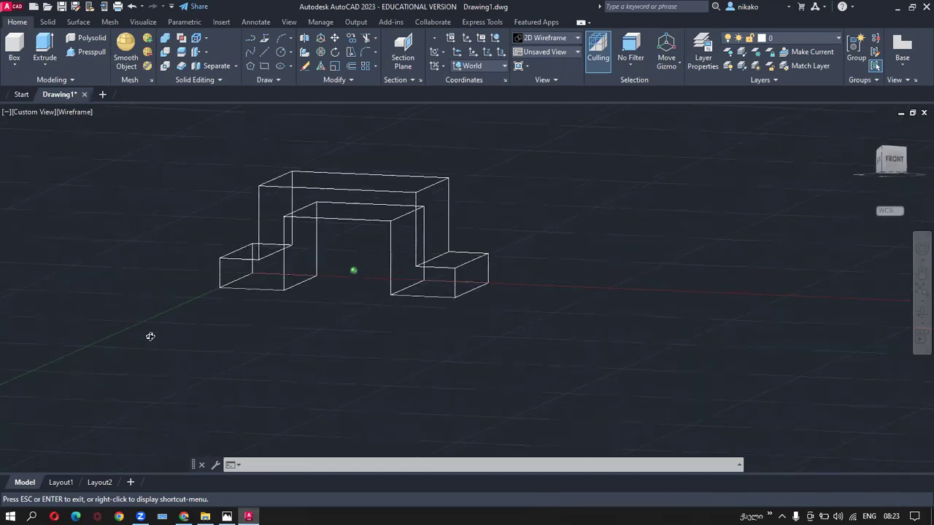
click(82, 113)
click(103, 153)
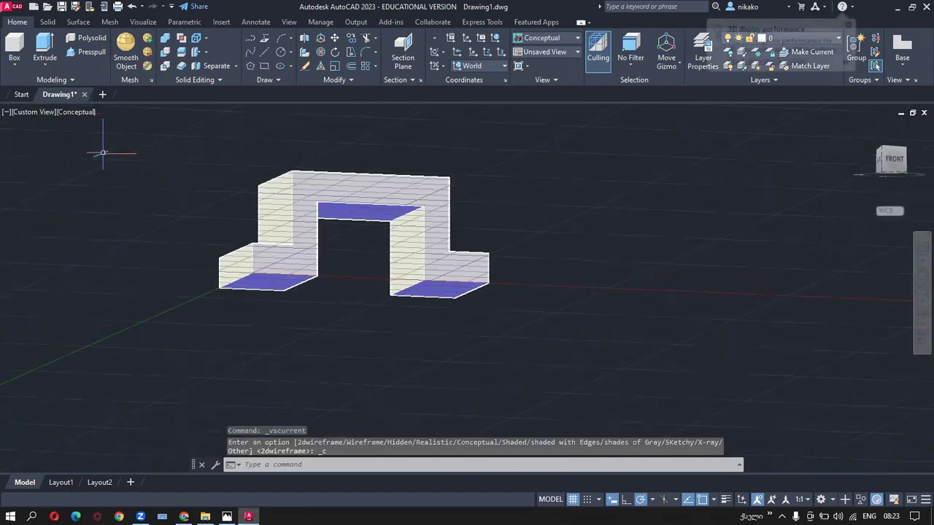
Return to 2D Wireframe and orbit to look down on the top face and end tabs.
click(78, 111)
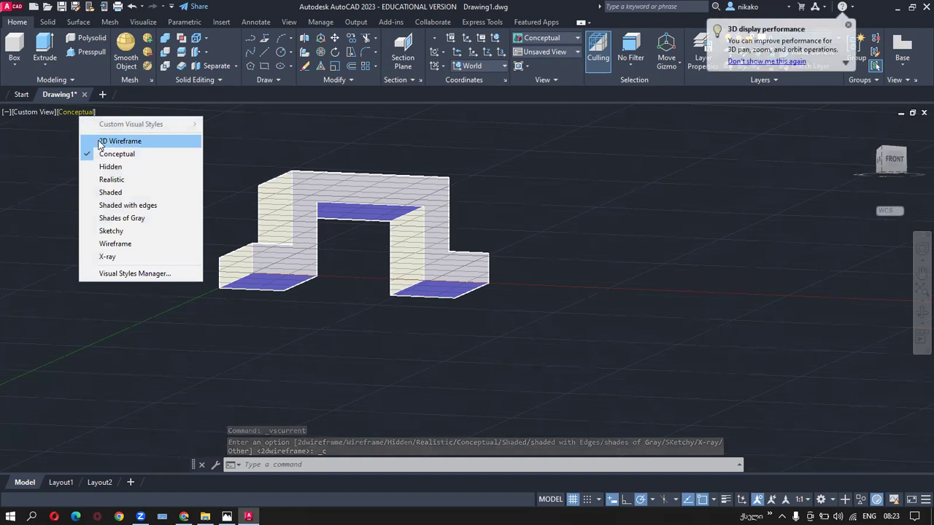
click(102, 143)
mouse_move(299, 212)
shift+middle_down()
mouse_move(427, 311)
mouse_move(452, 309)
mouse_move(359, 329)
mouse_move(300, 329)
mouse_move(315, 273)
shift+middle_up()
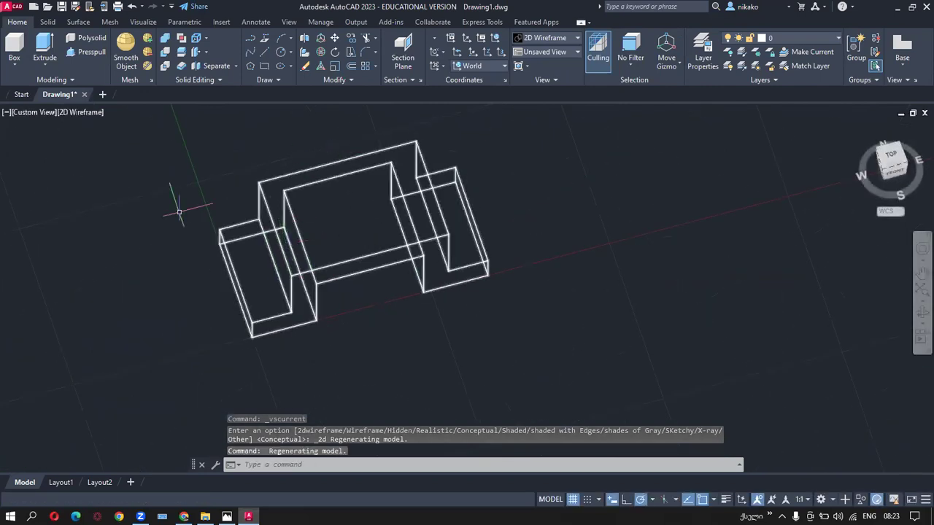
mouse_move(173, 205)
shift+middle_down()
mouse_move(383, 288)
mouse_move(381, 300)
mouse_move(381, 249)
mouse_move(403, 208)
shift+middle_up()
shift+middle_drag(353, 232, 353, 233)
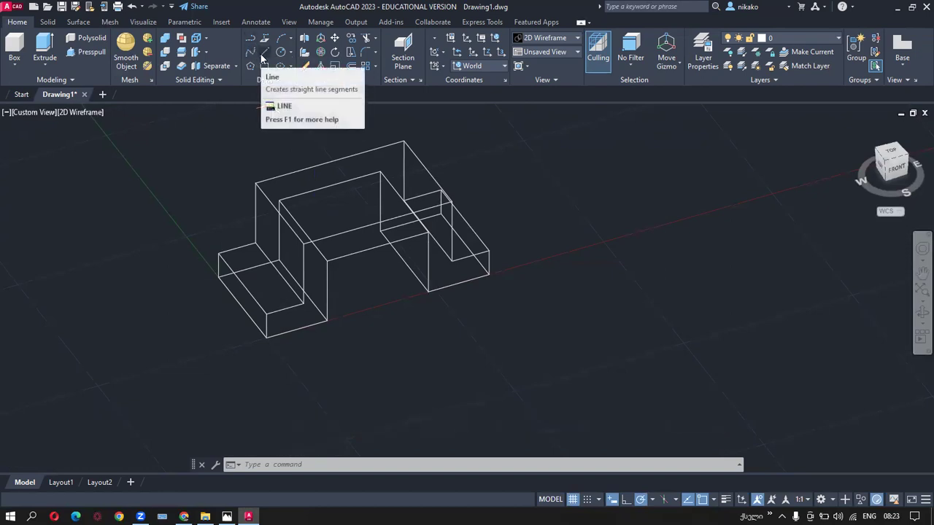
mouse_move(250, 45)
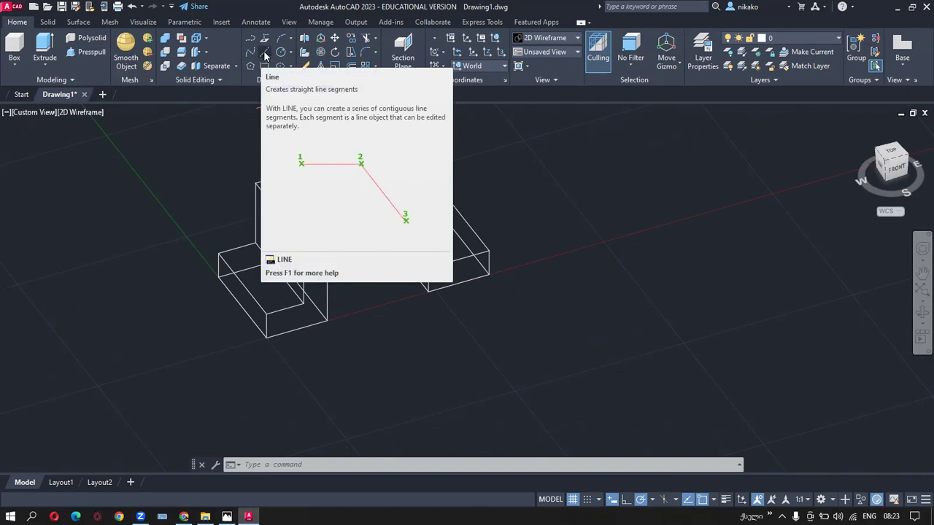
Draw the left slot with lines starting 10 from the edge midpoint: 5, 20, 5.
click(265, 56)
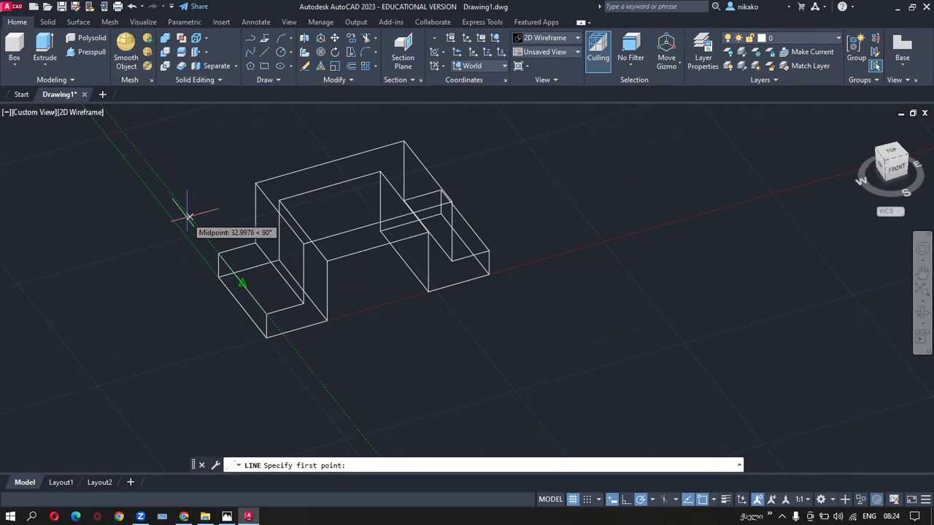
text(10)
key(Return)
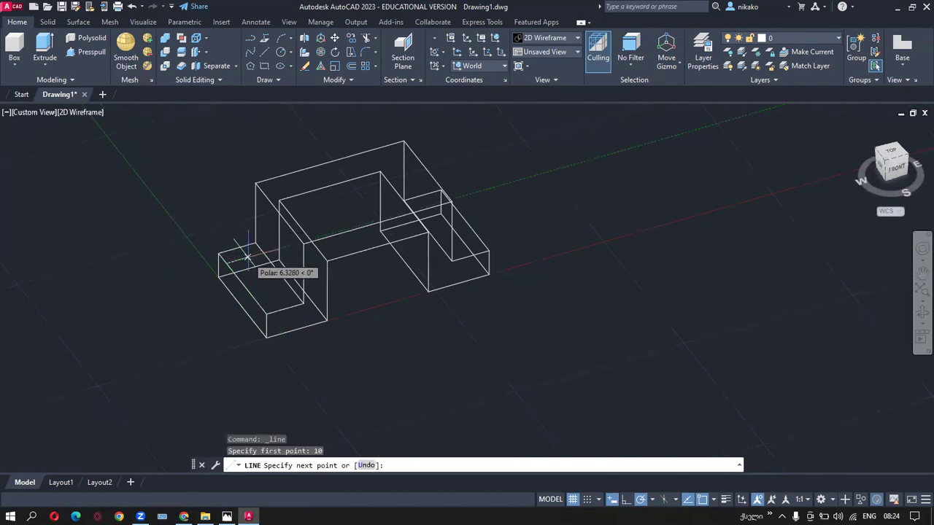
text(5)
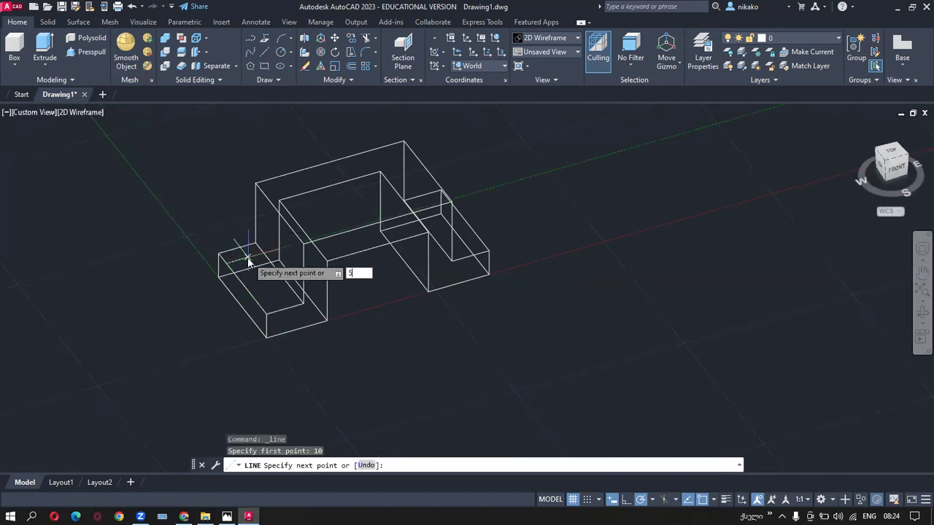
key(Return)
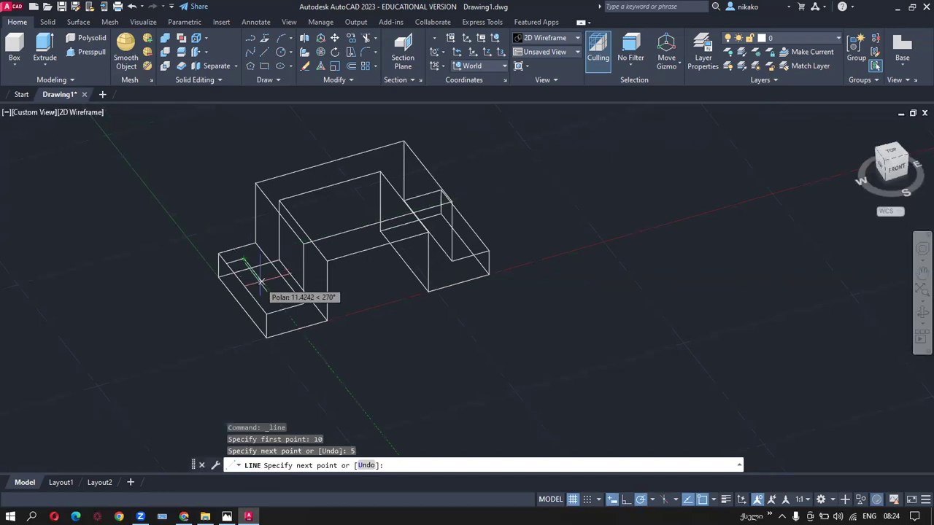
text(20)
key(Return)
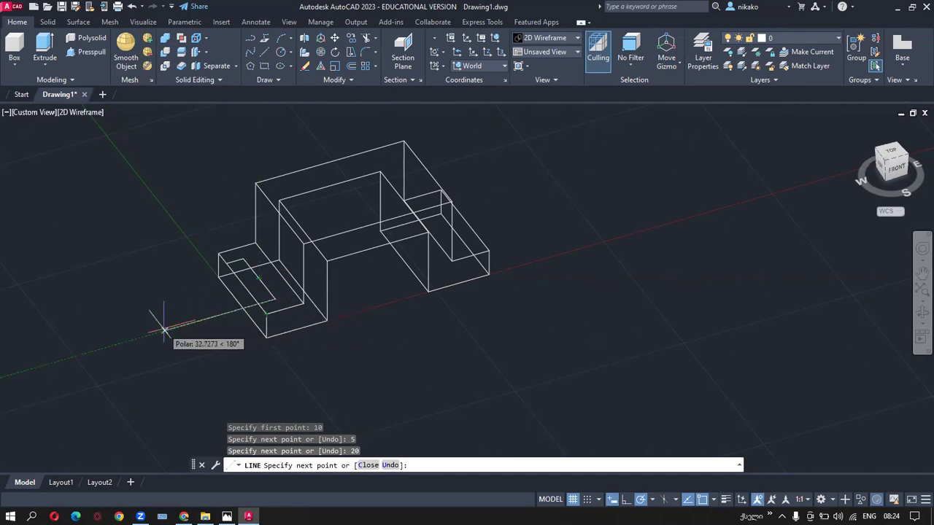
text(5)
key(Return)
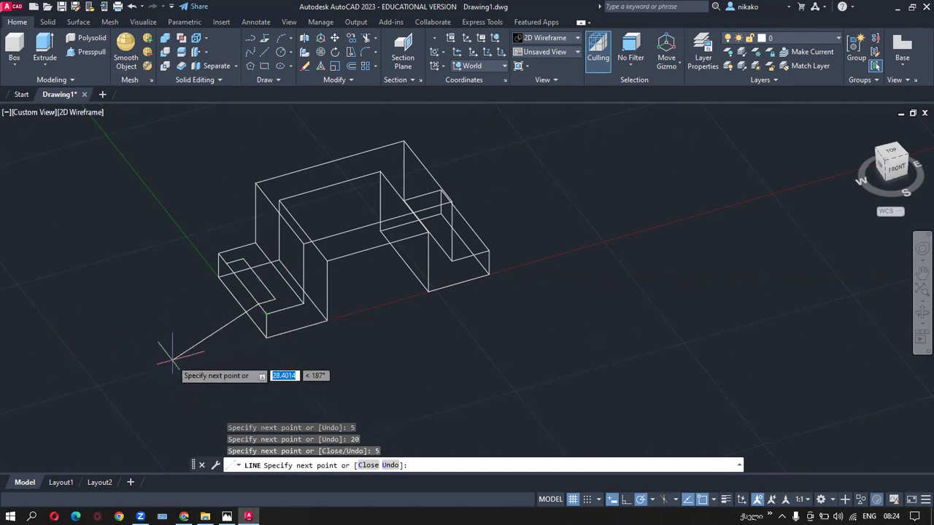
key(Return)
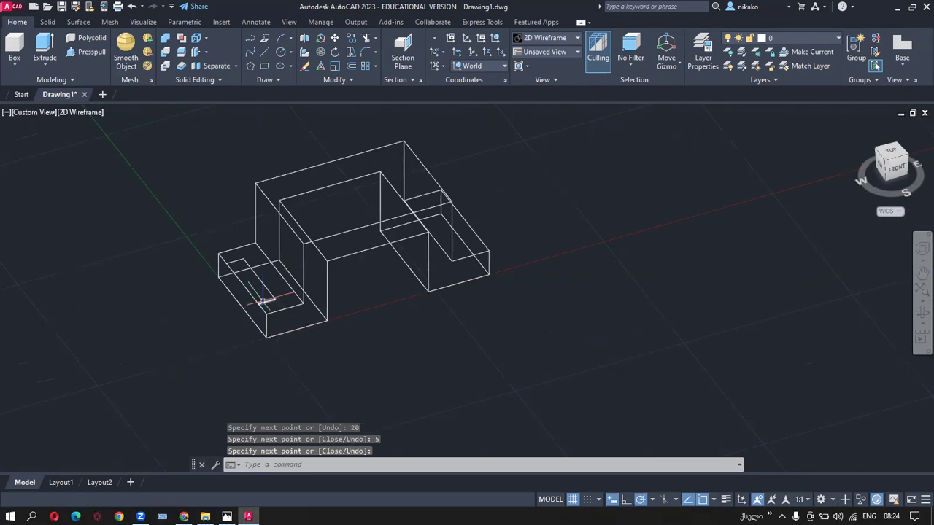
mouse_move(396, 333)
shift+middle_down()
mouse_move(469, 361)
mouse_move(438, 350)
shift+middle_up()
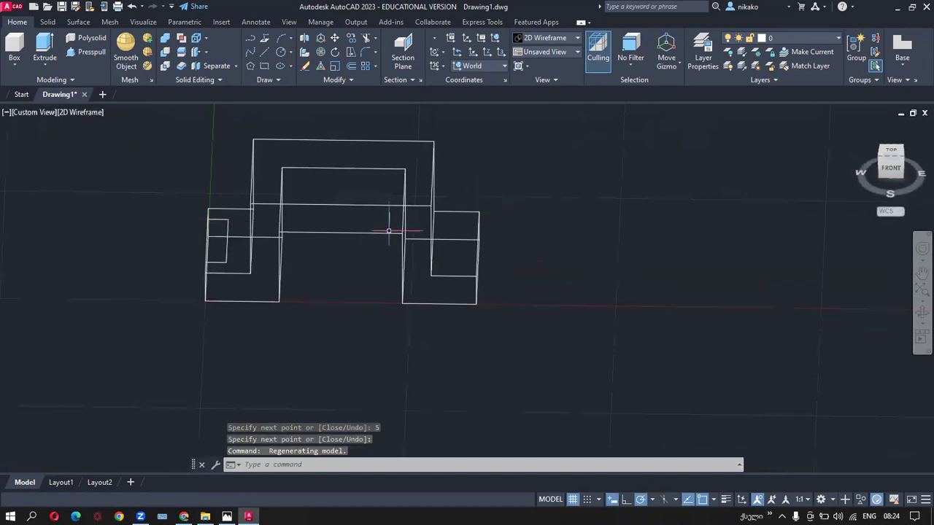
Switch to the Top view and select the left slot's three outline lines.
click(32, 112)
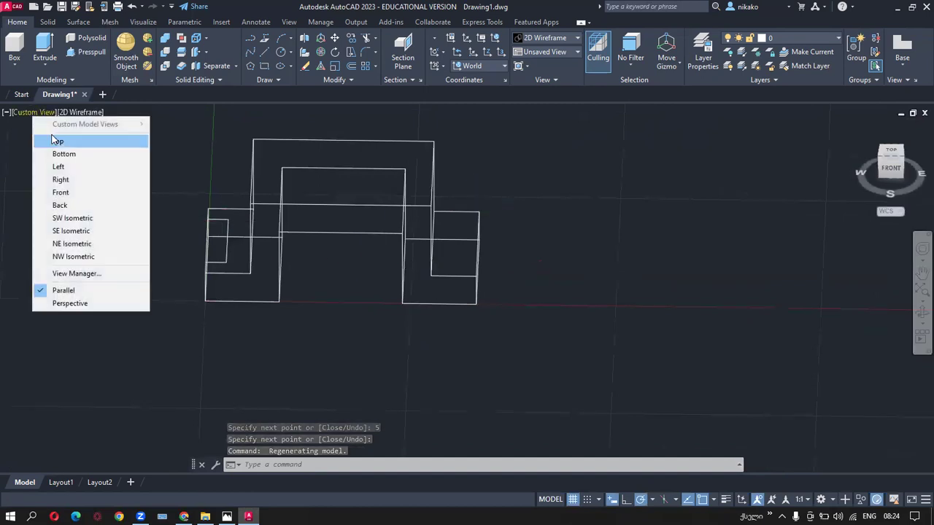
click(55, 141)
scroll(75, 169, down, 3)
scroll(88, 182, down, 2)
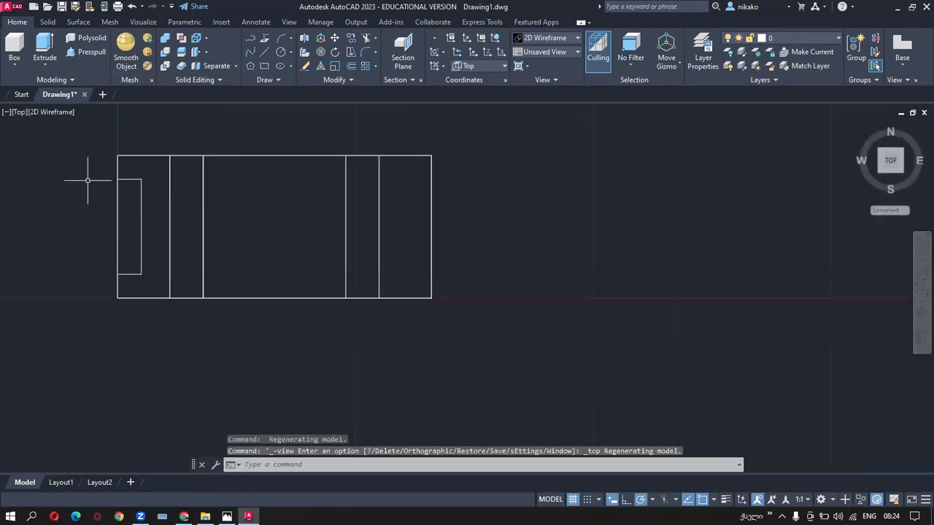
click(68, 127)
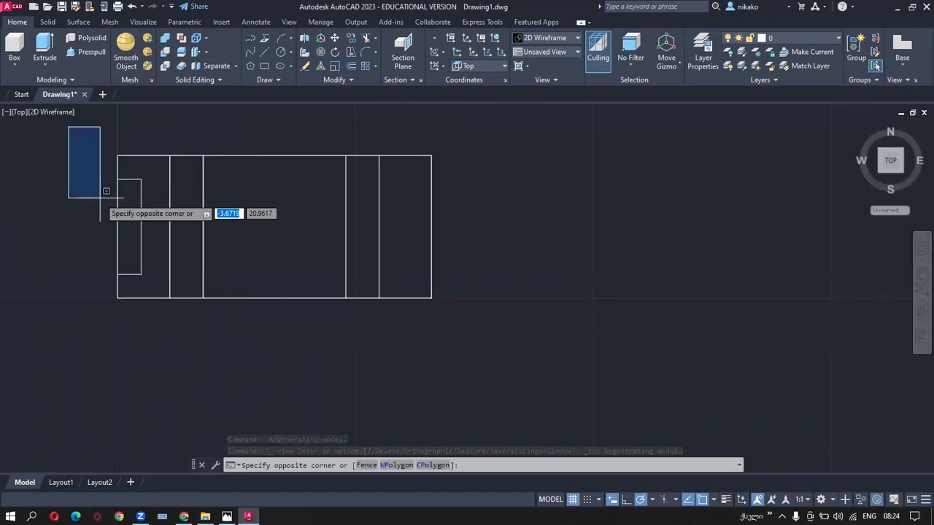
click(153, 335)
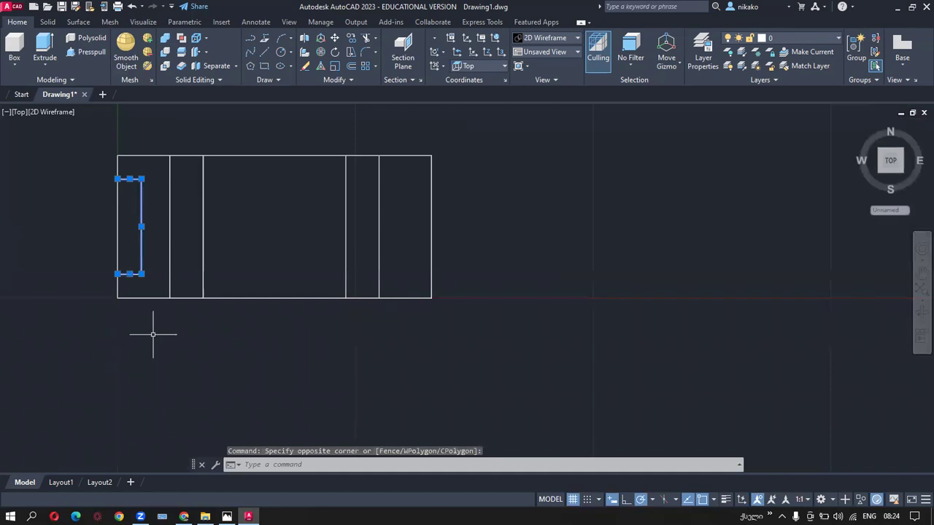
key(Escape)
click(142, 229)
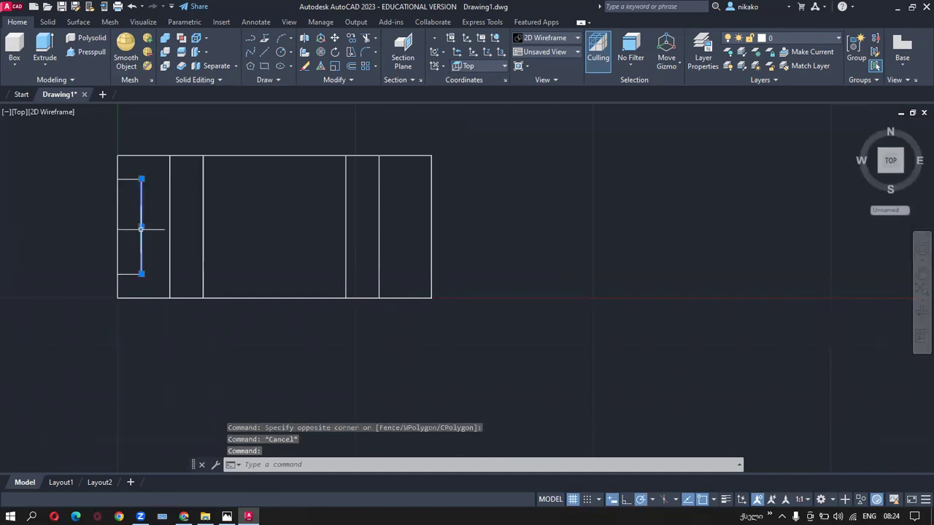
click(126, 178)
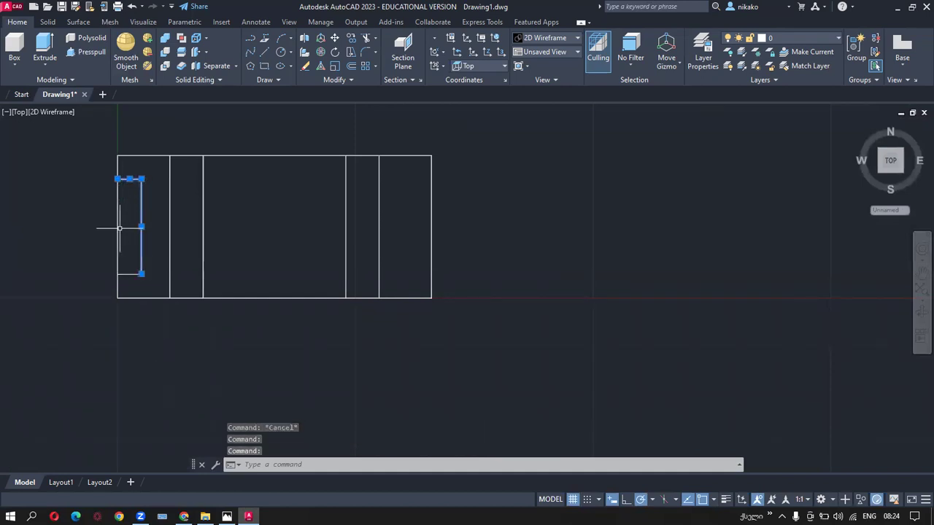
click(129, 274)
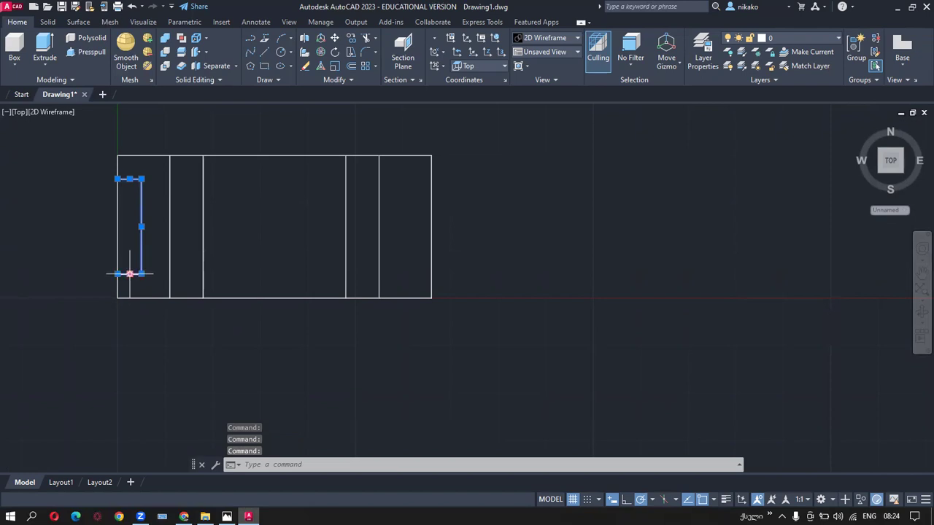
Mirror the slot lines about the bracket's centre line, keeping the originals.
click(333, 80)
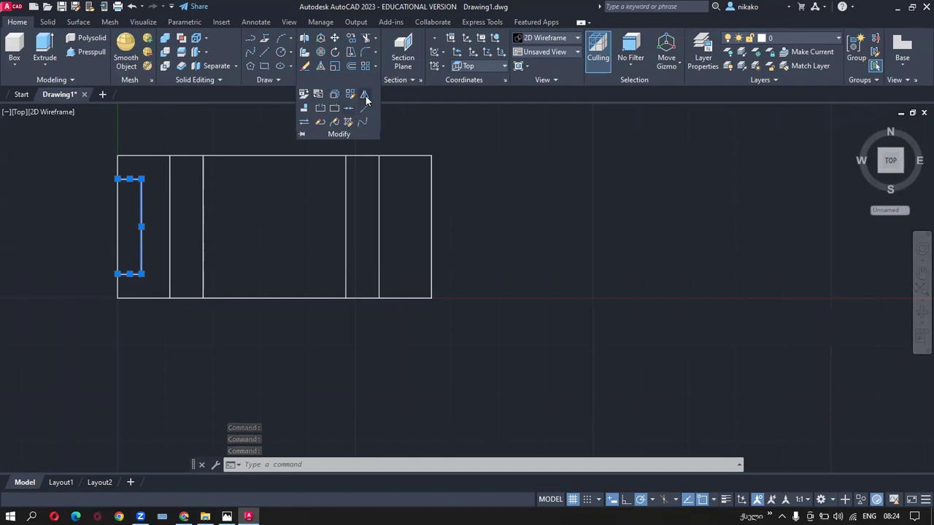
click(364, 95)
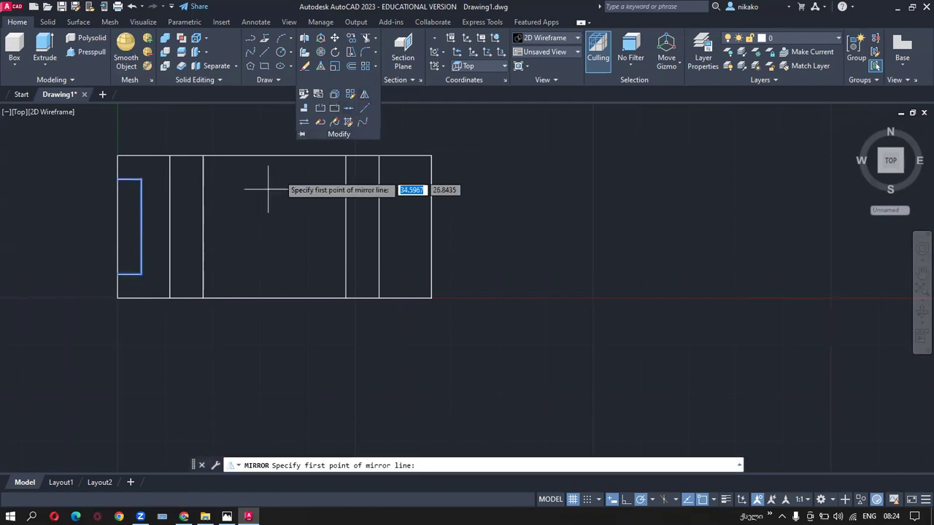
click(275, 298)
click(274, 156)
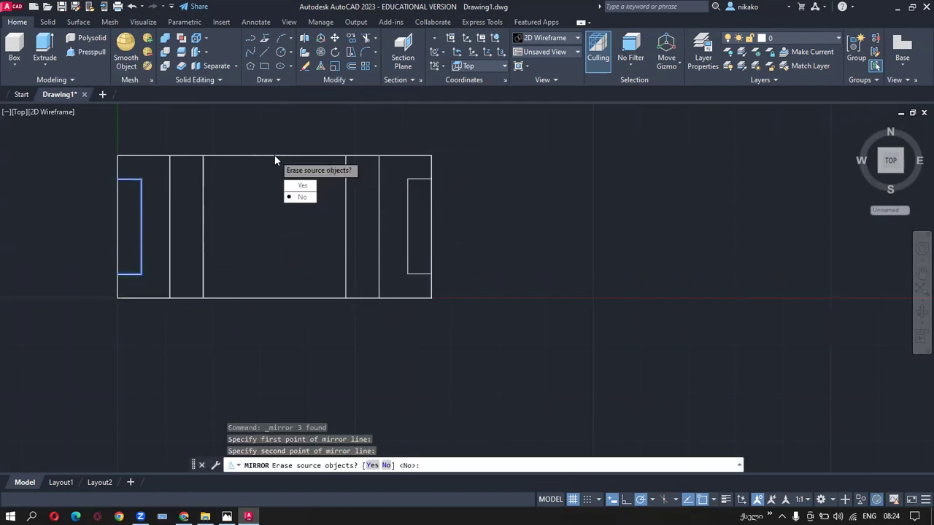
click(302, 198)
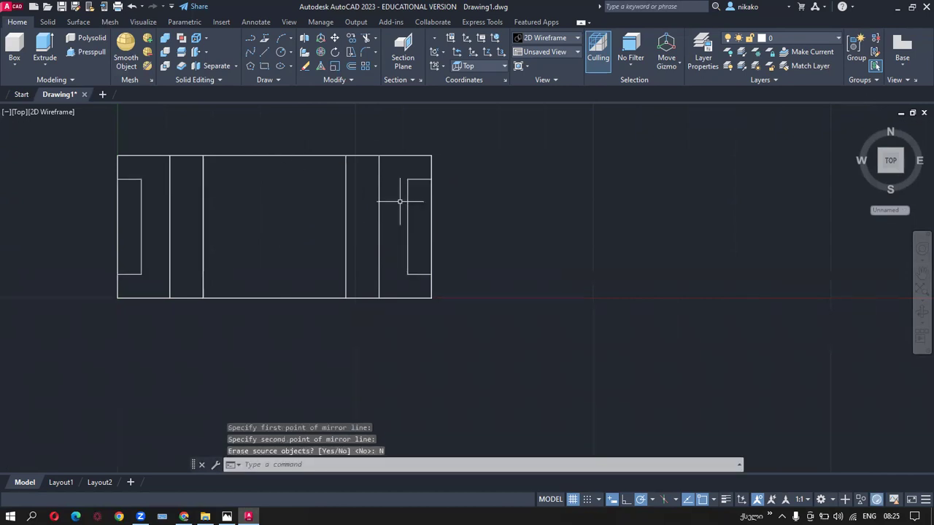
Window-select the mirrored right-end slot copy and delete it.
click(392, 133)
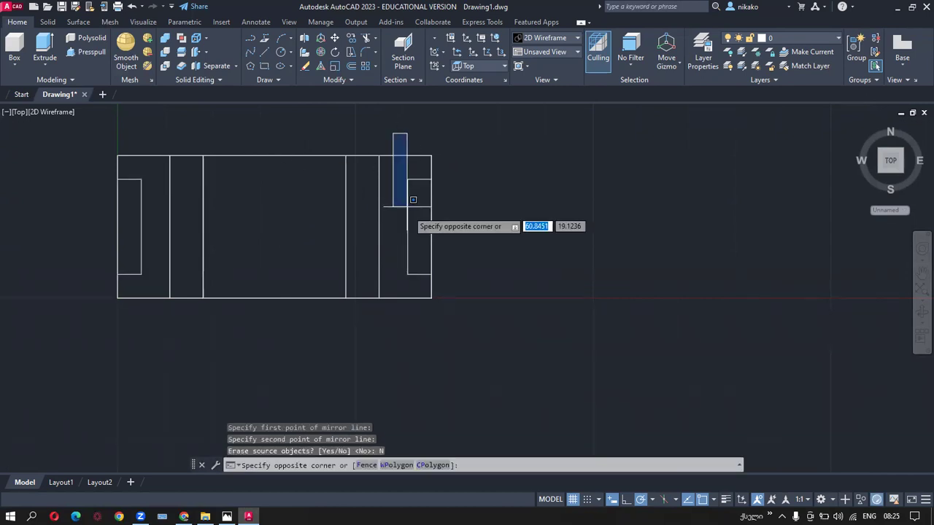
click(496, 324)
key(Delete)
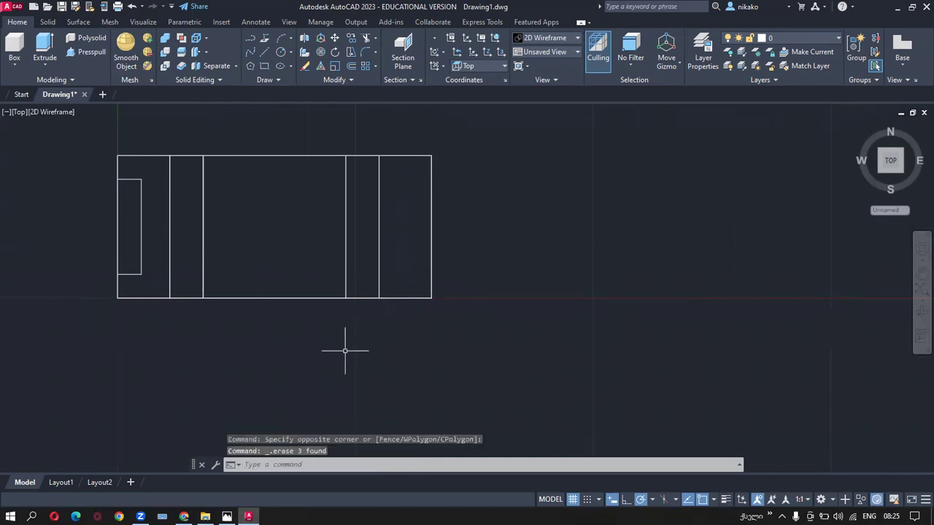
mouse_move(313, 375)
shift+middle_down()
mouse_move(304, 369)
mouse_move(434, 271)
mouse_move(423, 328)
mouse_move(394, 340)
shift+middle_up()
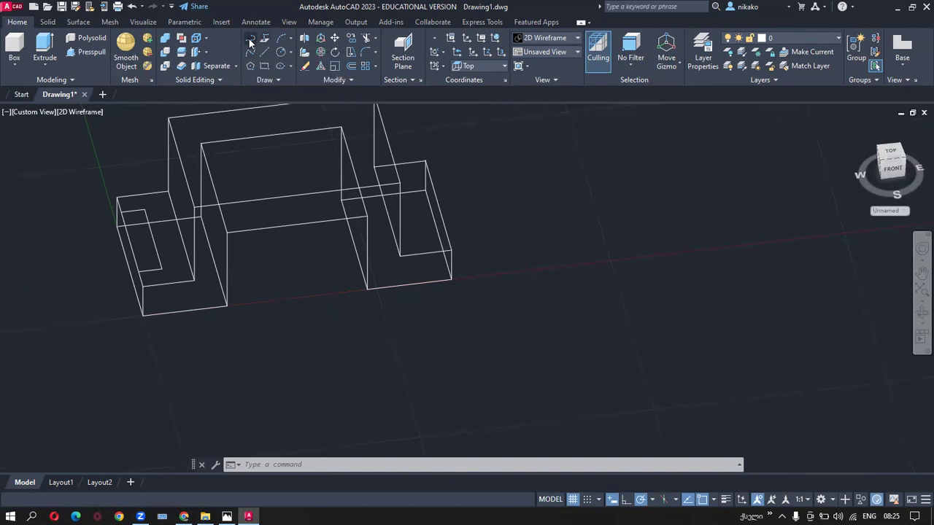
Draw a trial 5-unit polyline 10 from the right edge midpoint, then cancel and erase it.
click(250, 41)
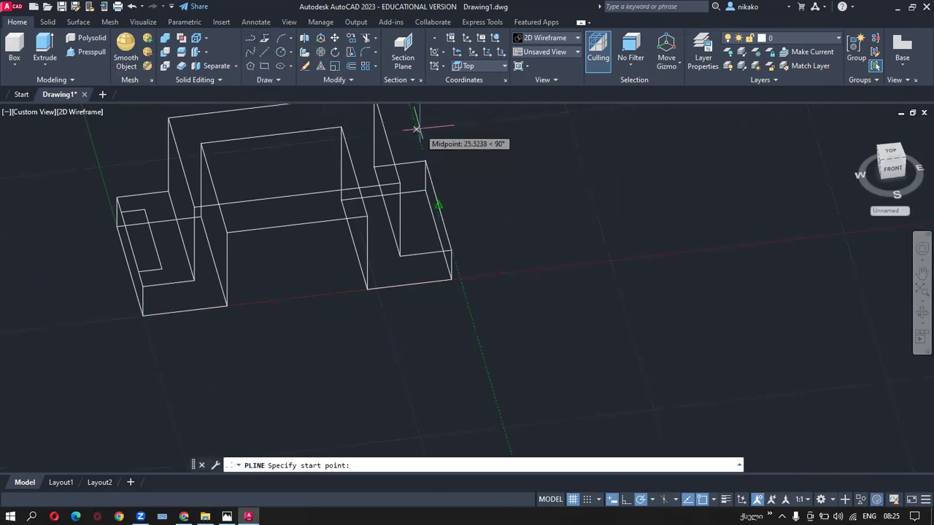
text(10)
key(Return)
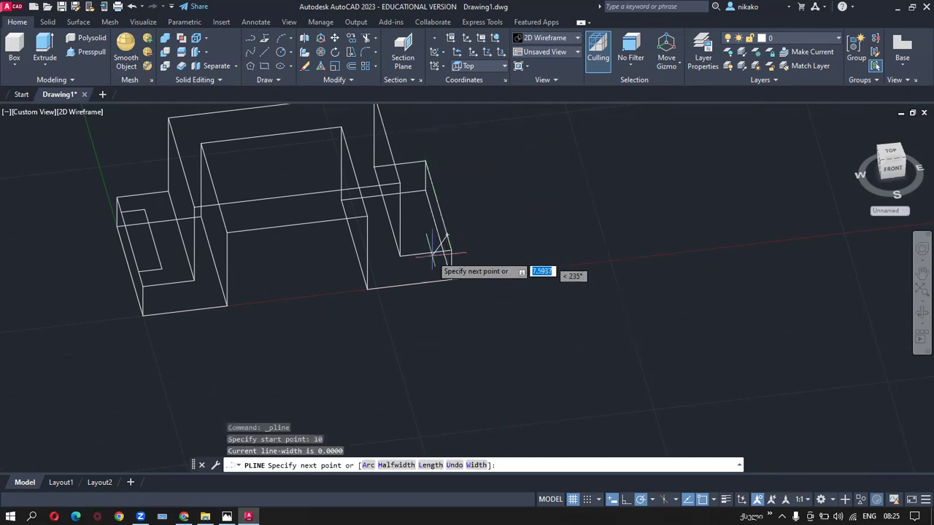
text(5)
key(Return)
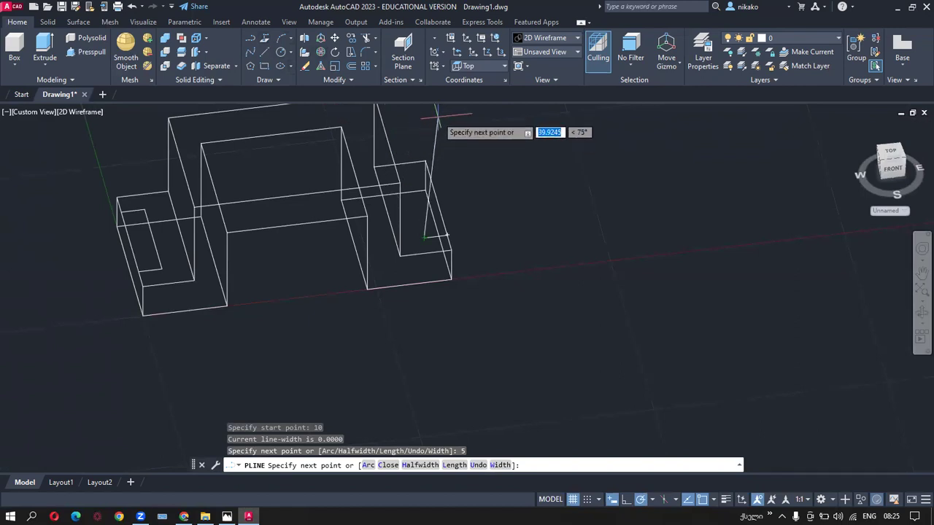
key(Escape)
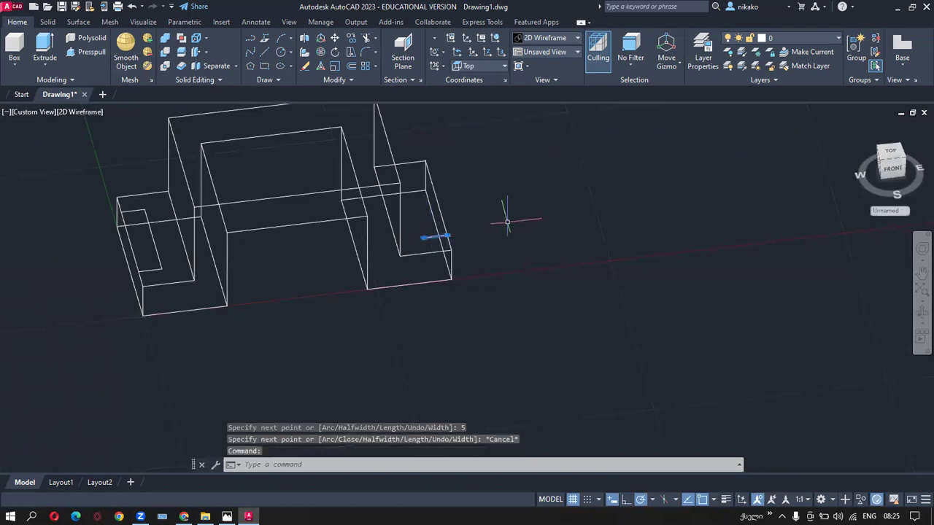
key(Delete)
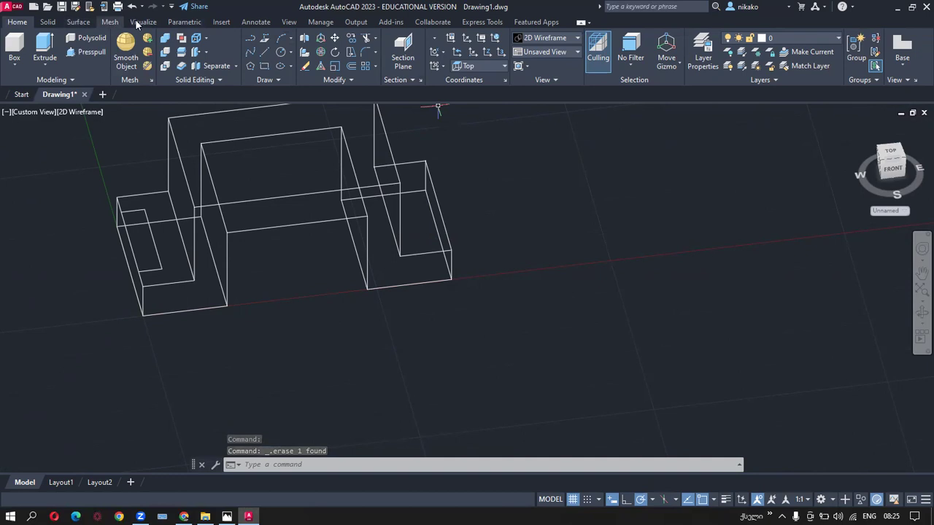
click(289, 21)
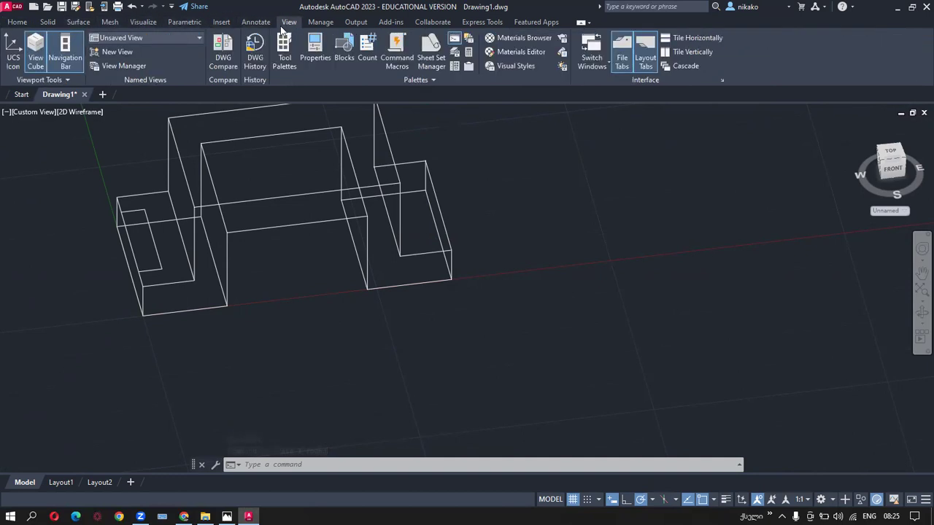
click(13, 55)
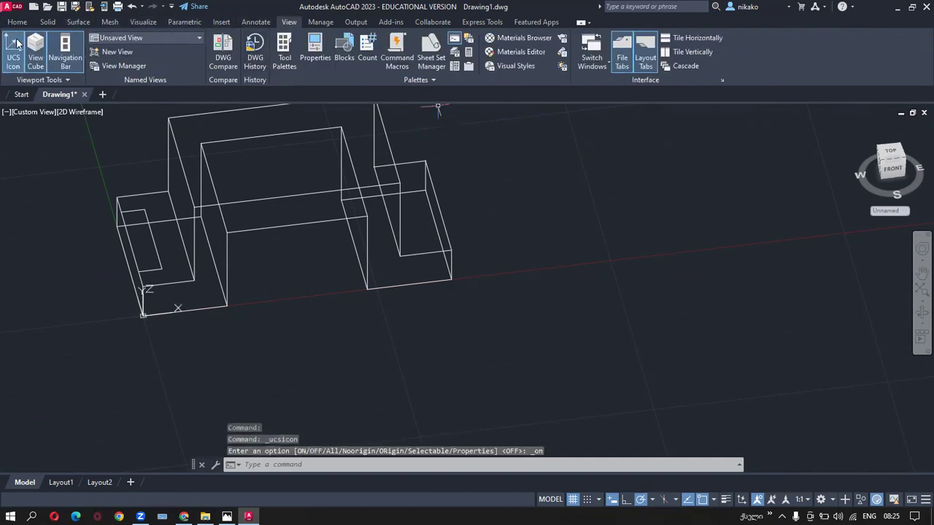
click(16, 22)
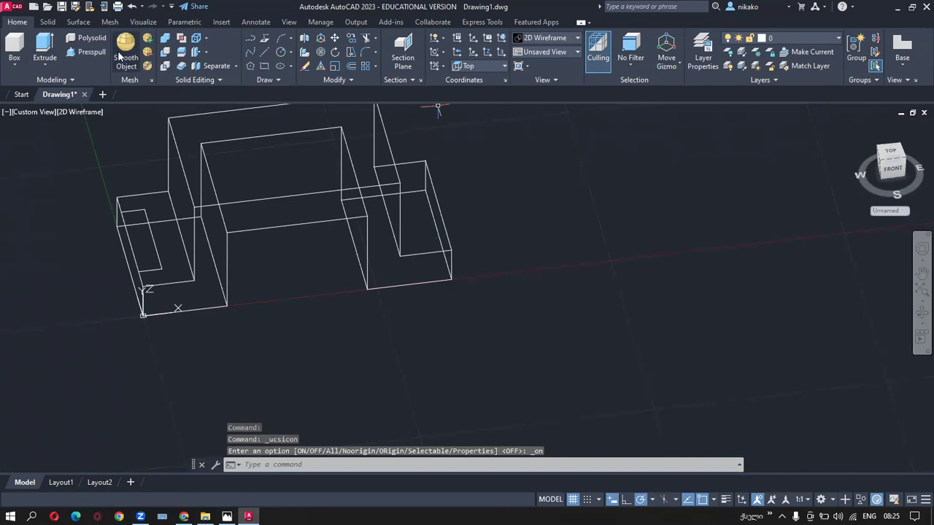
click(265, 39)
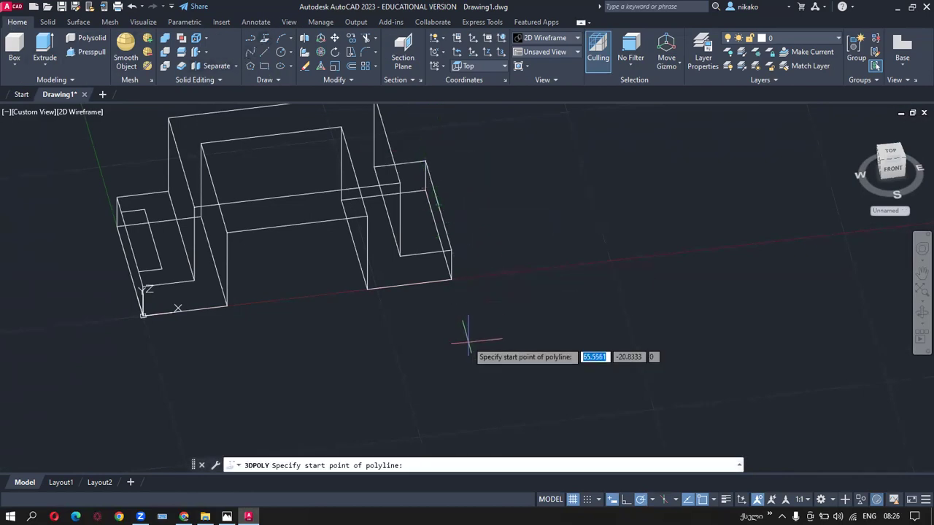
text(10)
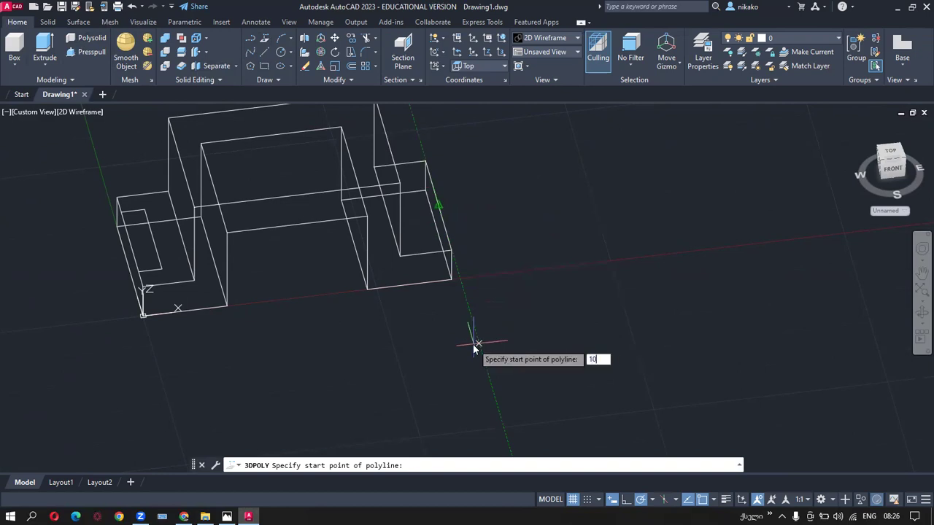
key(Return)
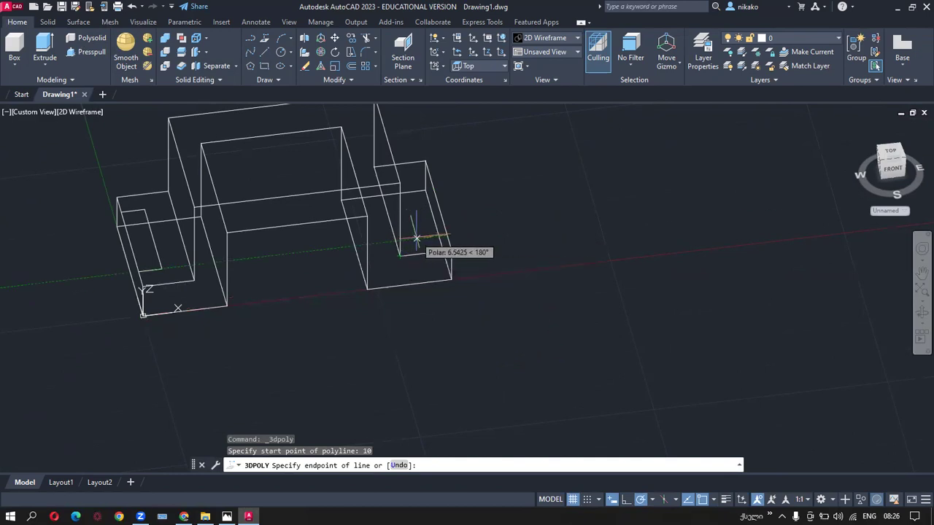
text(5)
key(Return)
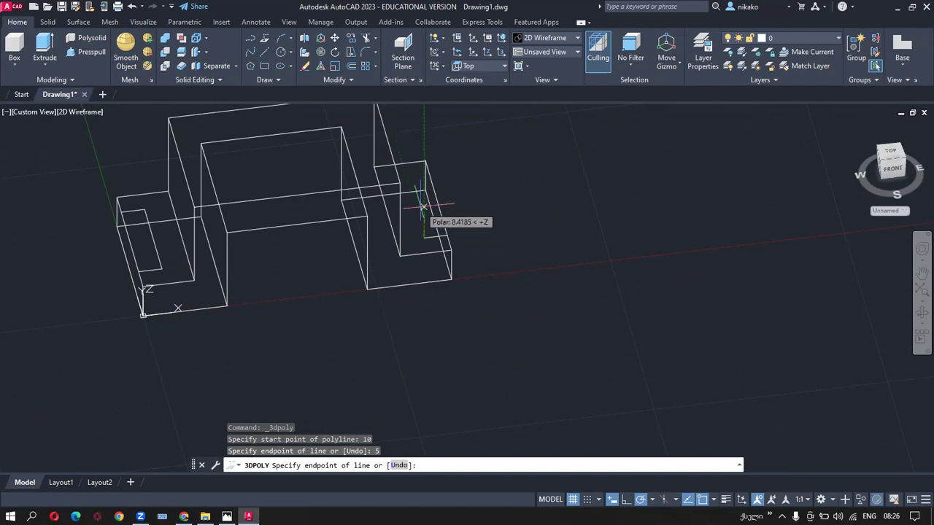
shift+middle_drag(416, 211, 431, 208)
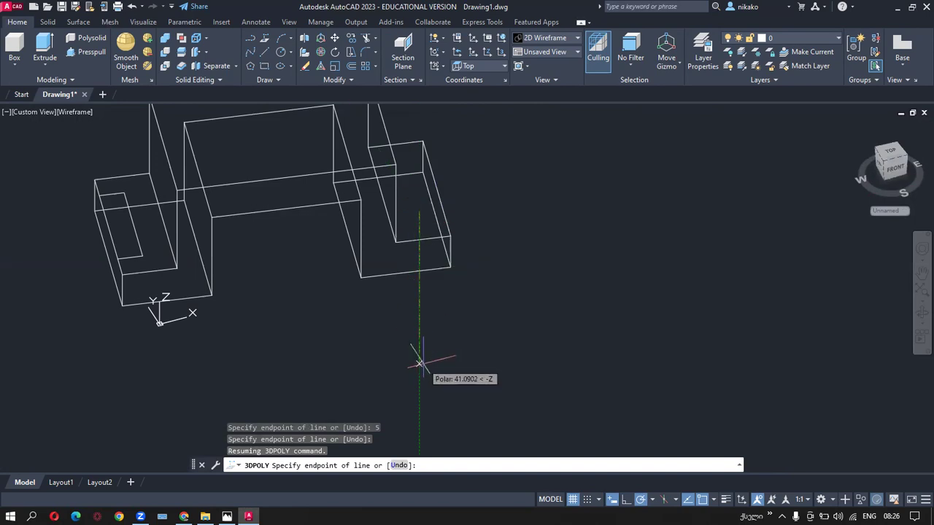
key(Escape)
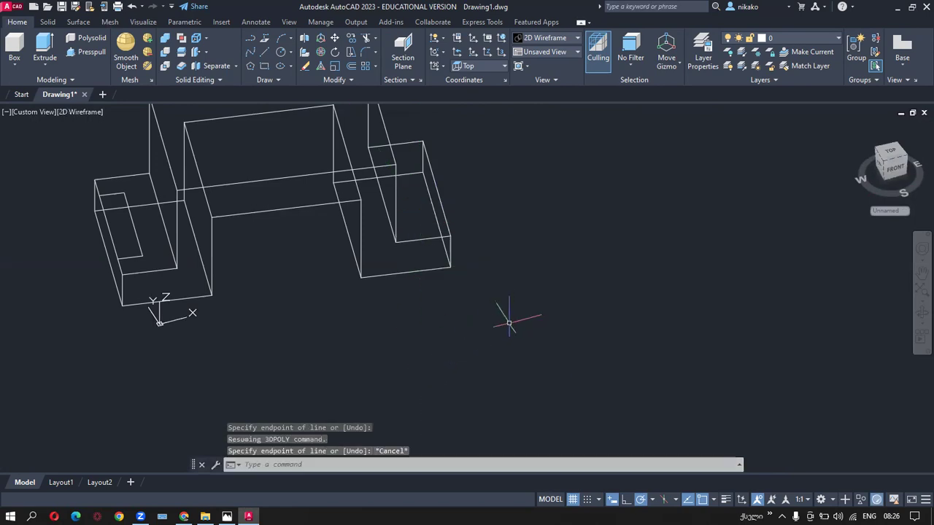
shift+middle_drag(406, 361, 367, 362)
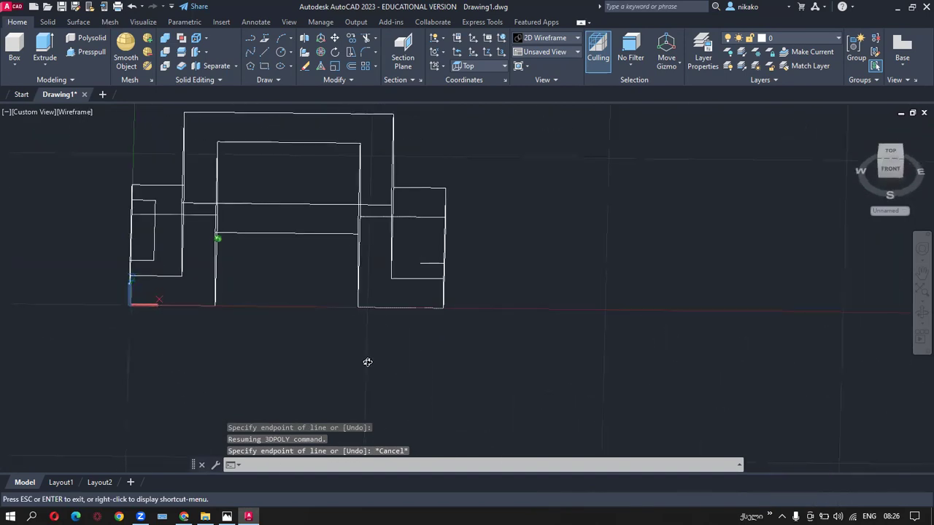
mouse_move(367, 362)
shift+middle_down()
mouse_move(379, 362)
mouse_move(375, 355)
shift+middle_up()
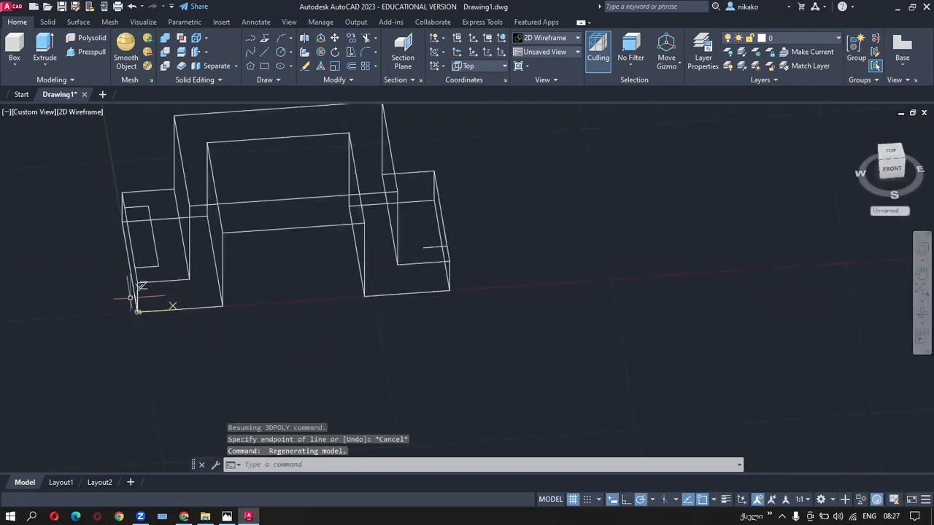
key(Delete)
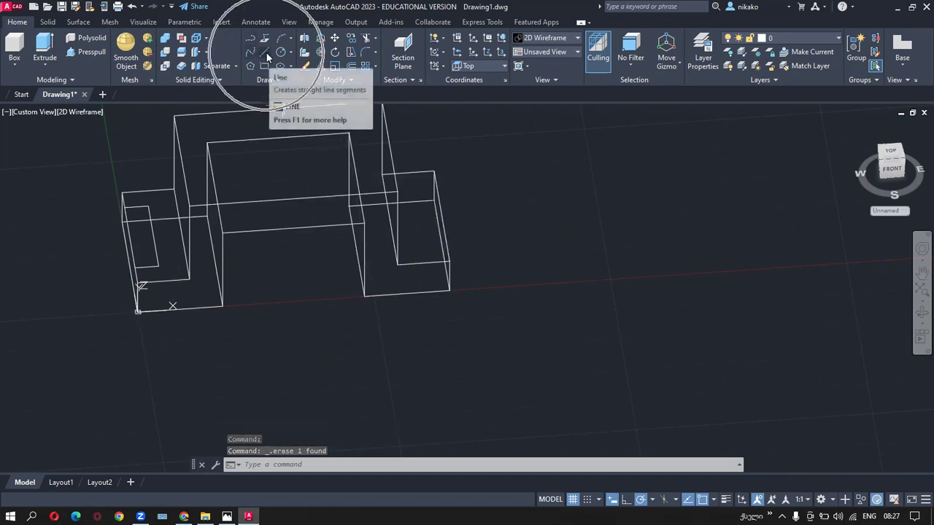
Start a 3D polyline 10 from the edge midpoint, then cancel it.
click(159, 205)
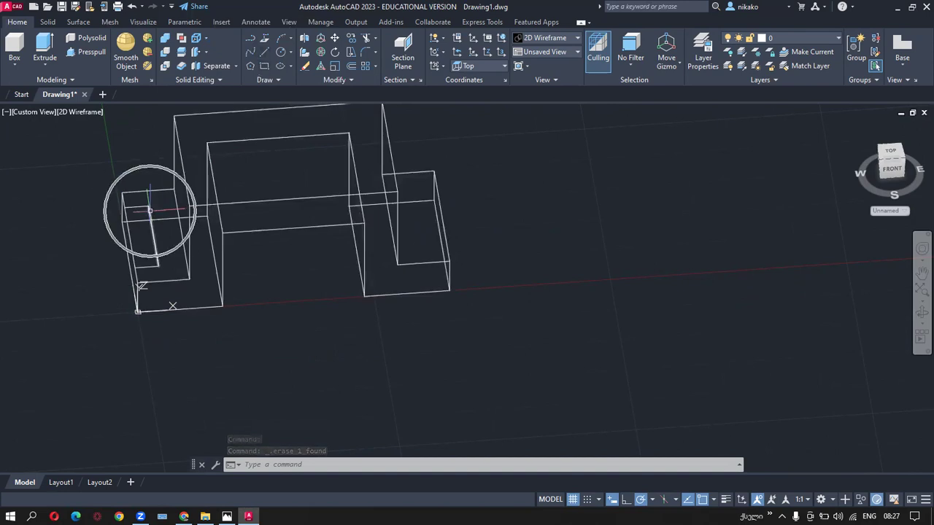
click(267, 52)
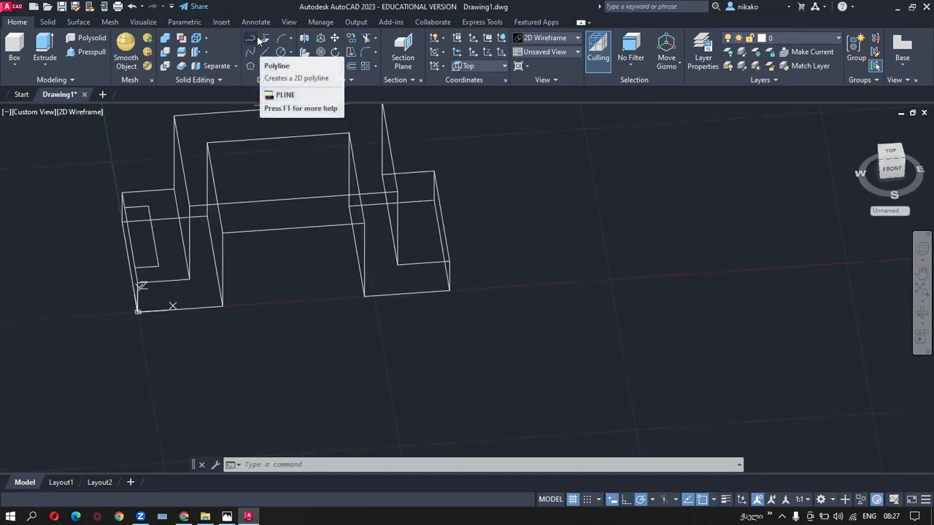
click(263, 36)
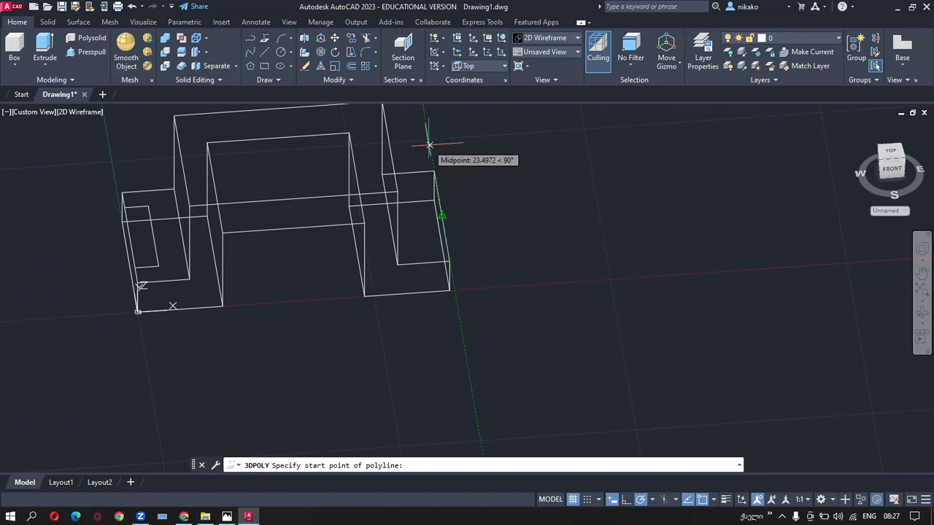
text(10)
key(Return)
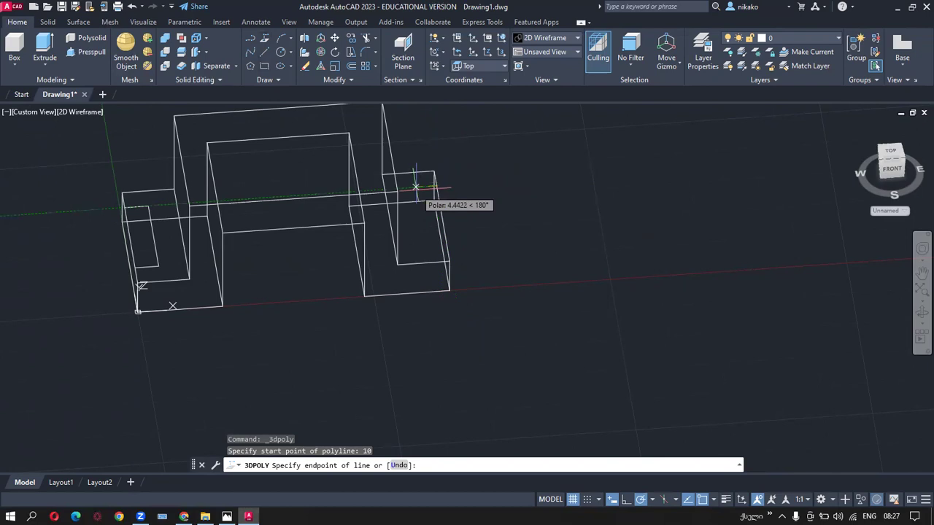
key(Escape)
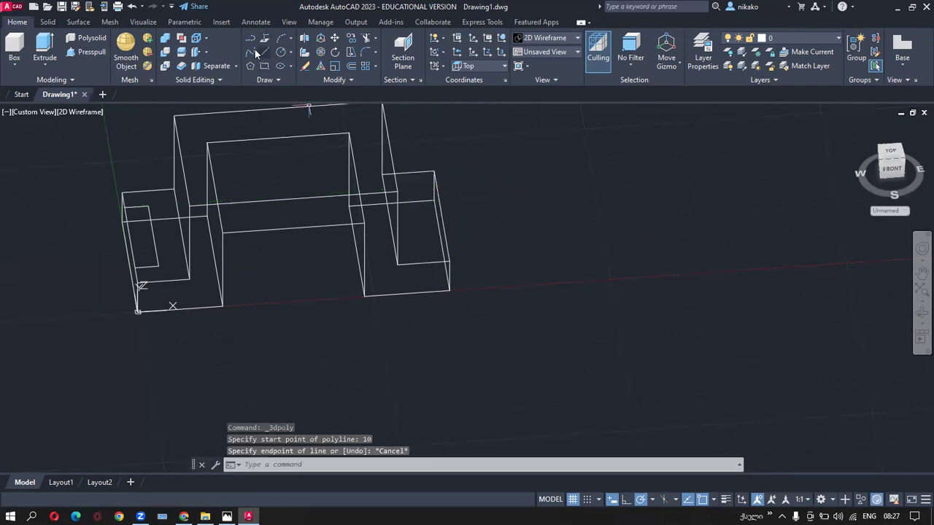
Draw a 3D polyline from 10 along the edge: 5 inward, 20 up along Z, then 5.
click(259, 37)
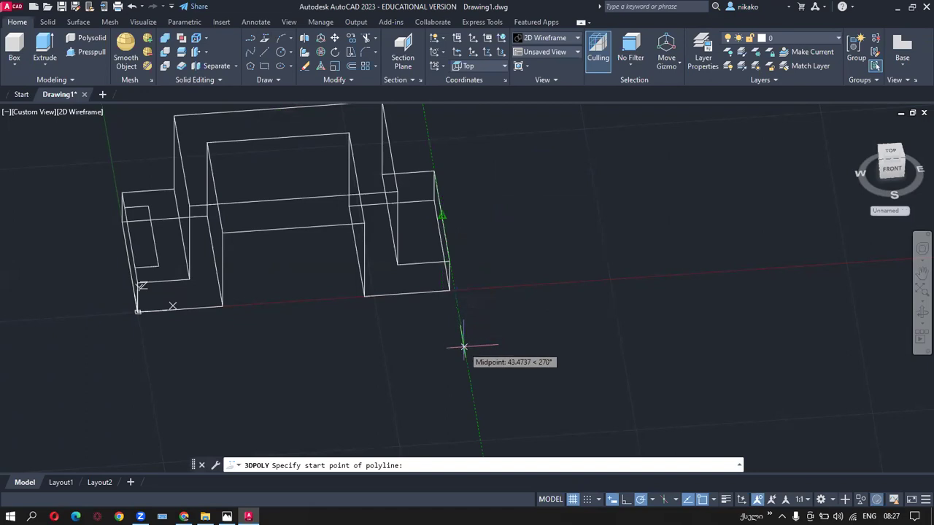
text(10)
key(Return)
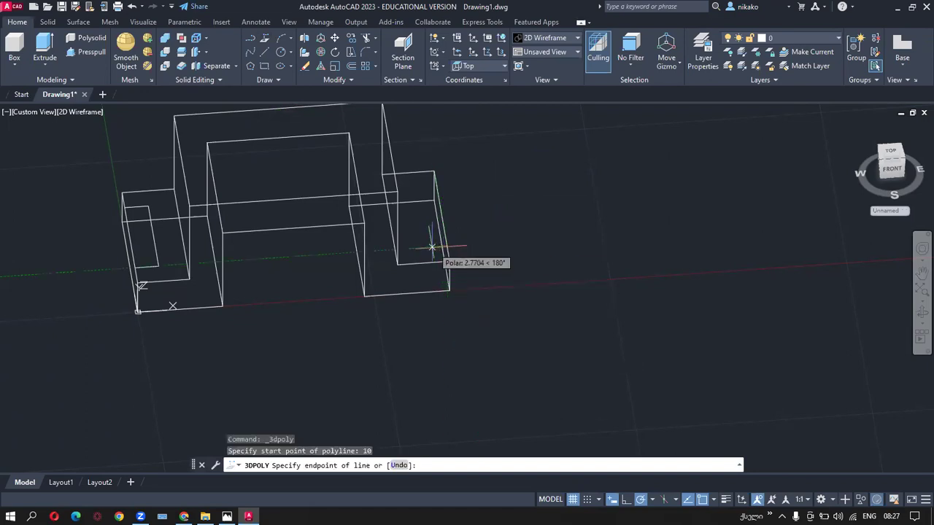
text(5)
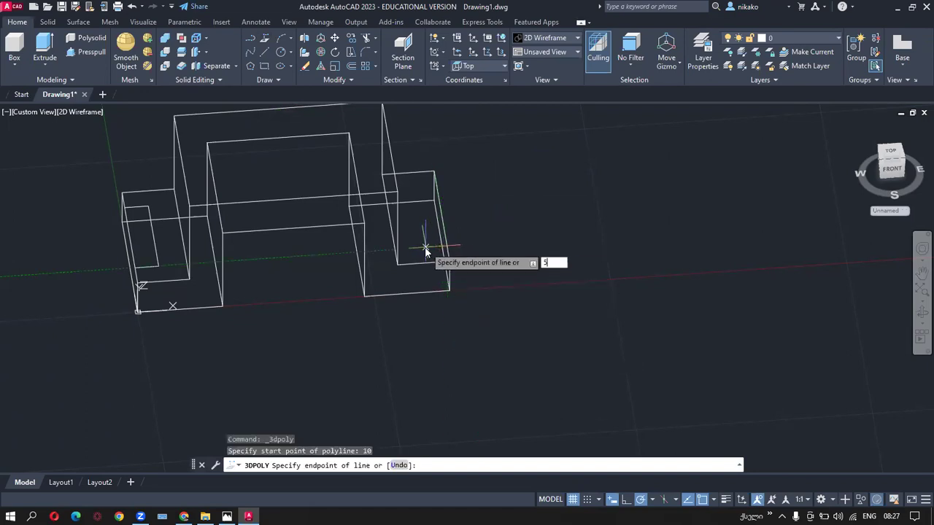
key(Return)
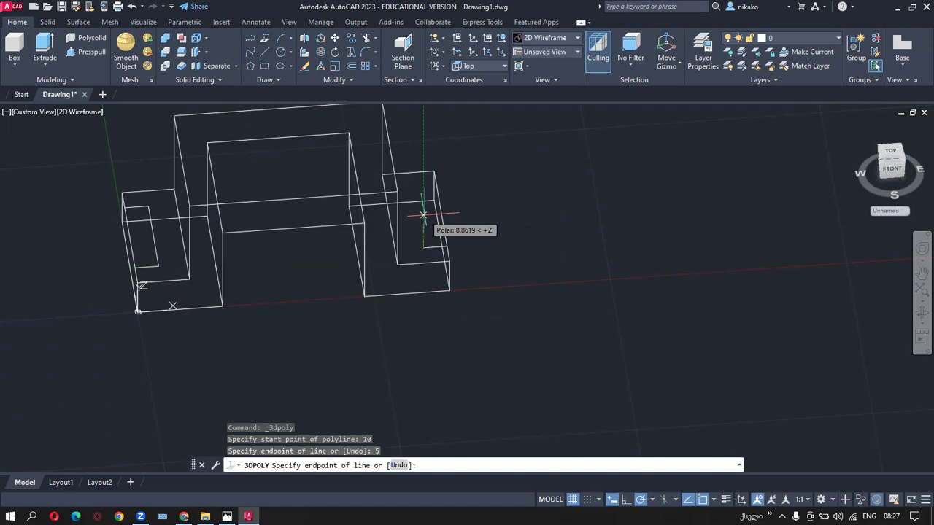
text(20)
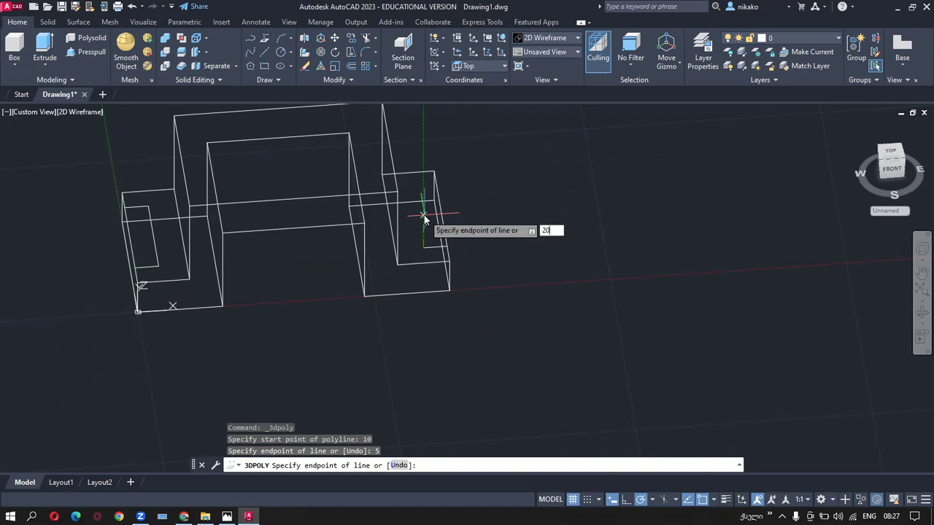
key(Return)
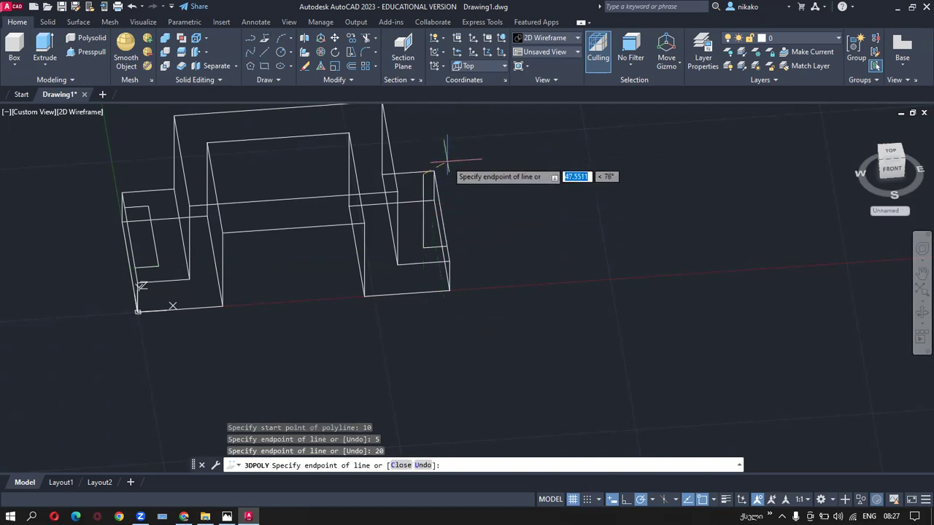
text(5)
key(Return)
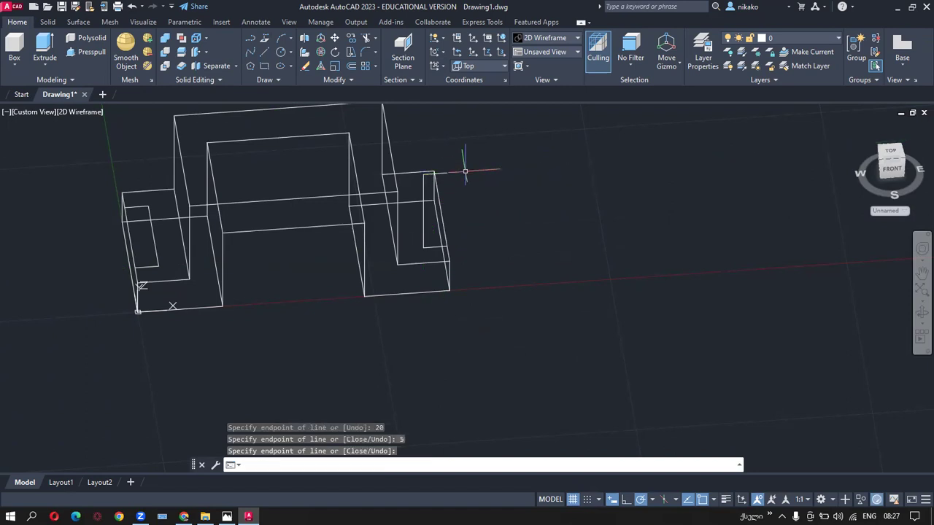
key(Return)
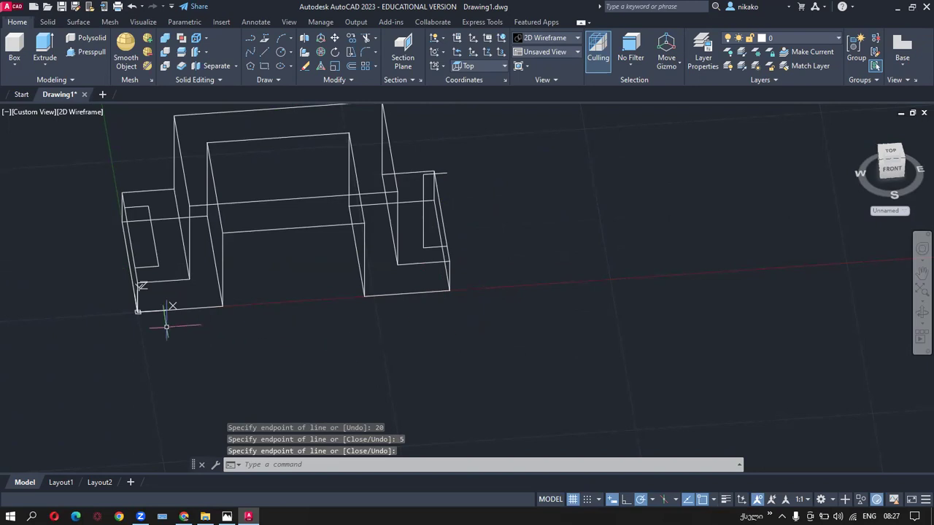
Orbit to the U-shaped 3D polyline above the right end, window-select it and delete it.
scroll(117, 312, up, 2)
scroll(123, 310, up, 1)
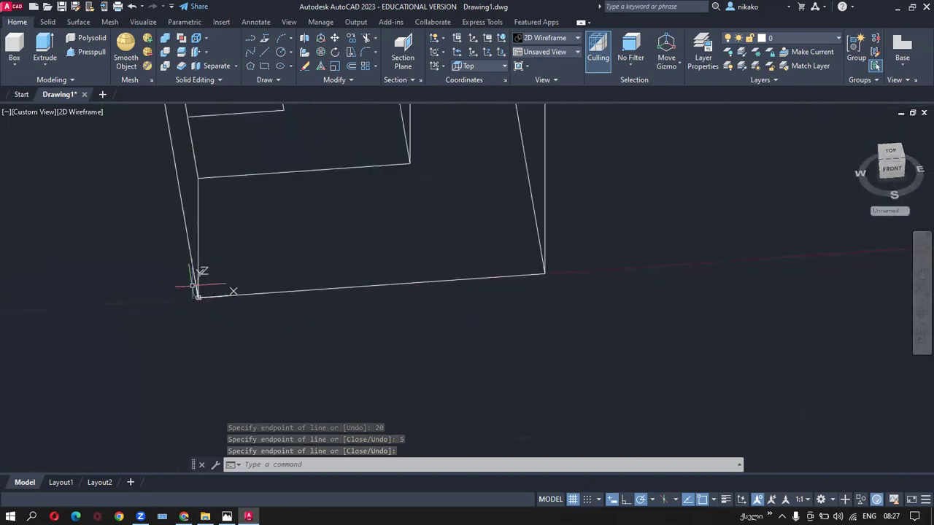
scroll(142, 325, down, 1)
scroll(148, 336, down, 1)
scroll(152, 336, down, 1)
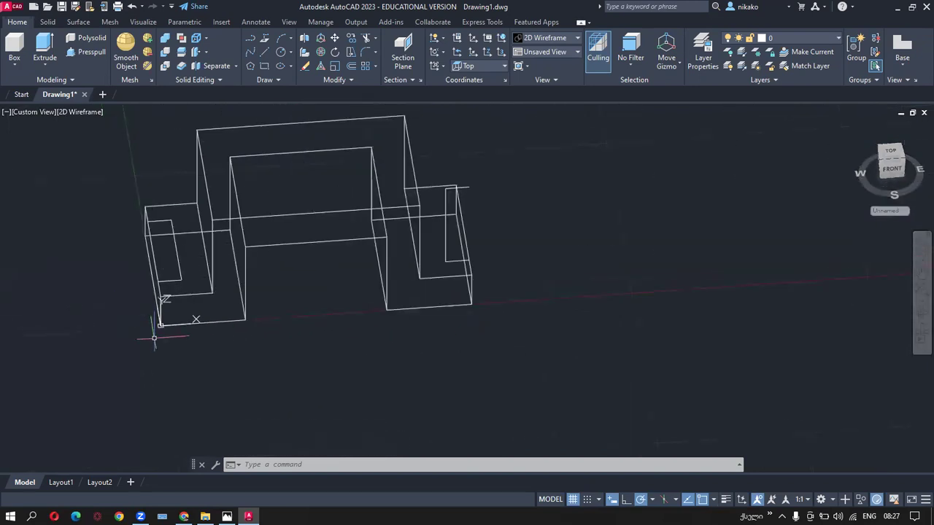
shift+middle_drag(304, 370, 293, 377)
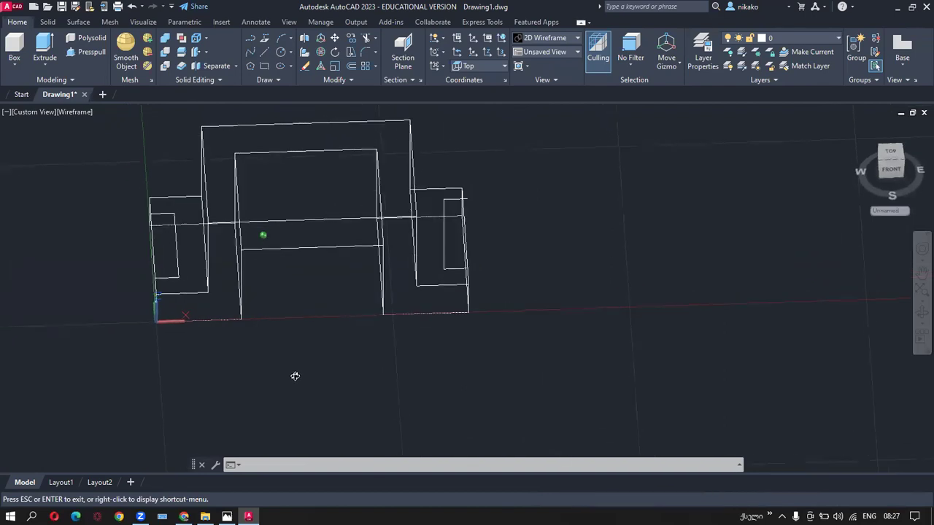
shift+middle_drag(293, 378, 280, 376)
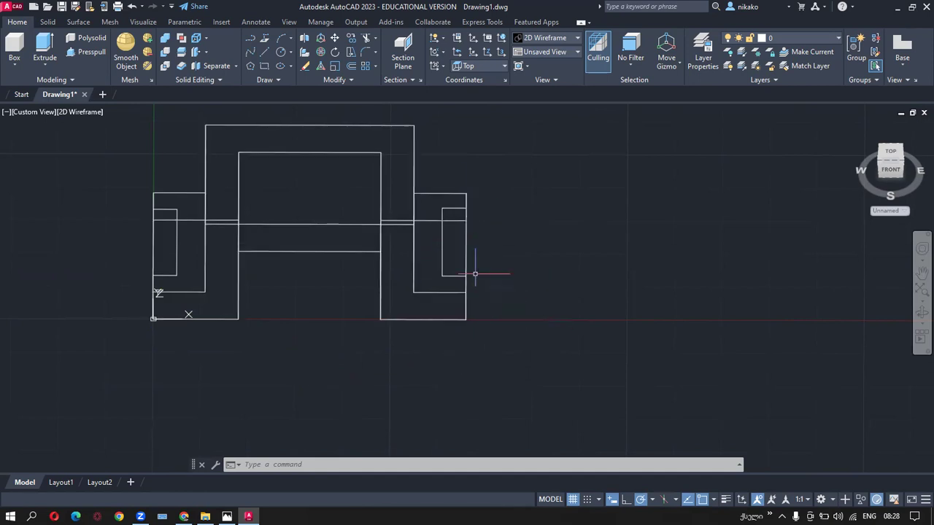
mouse_move(521, 329)
shift+middle_down()
mouse_move(503, 329)
mouse_move(484, 303)
mouse_move(503, 265)
mouse_move(569, 273)
mouse_move(543, 294)
mouse_move(482, 188)
shift+middle_up()
click(485, 182)
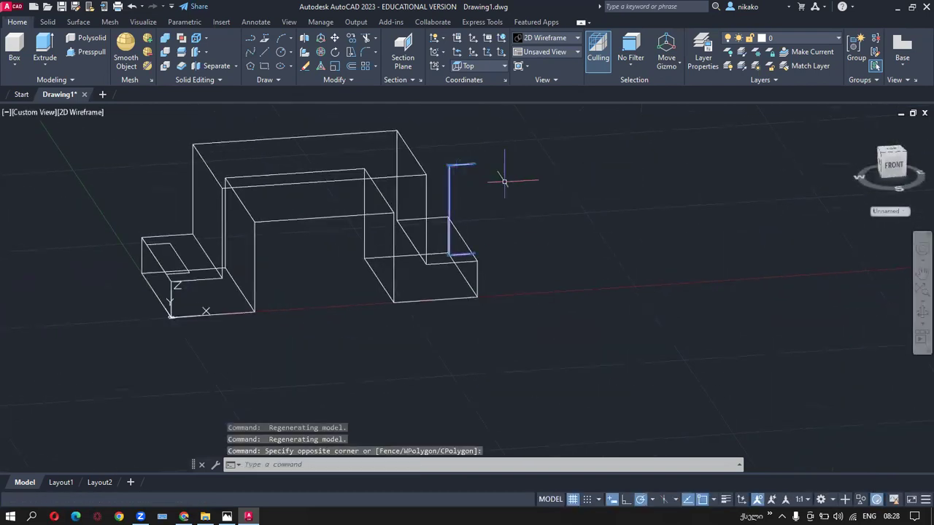
click(503, 181)
key(Delete)
middle_drag(424, 357, 406, 365)
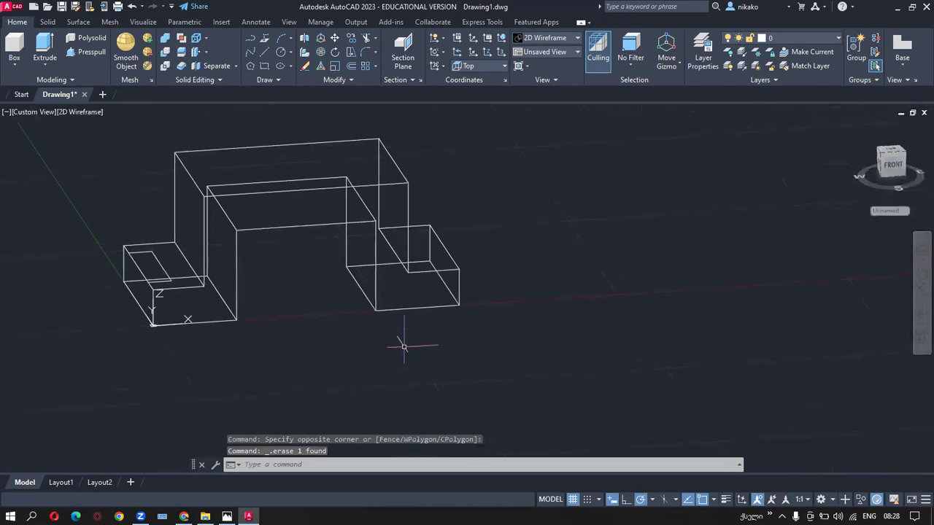
Draw a polyline slot on the right step, starting 10 along the edge: 5, 20, 5.
click(250, 38)
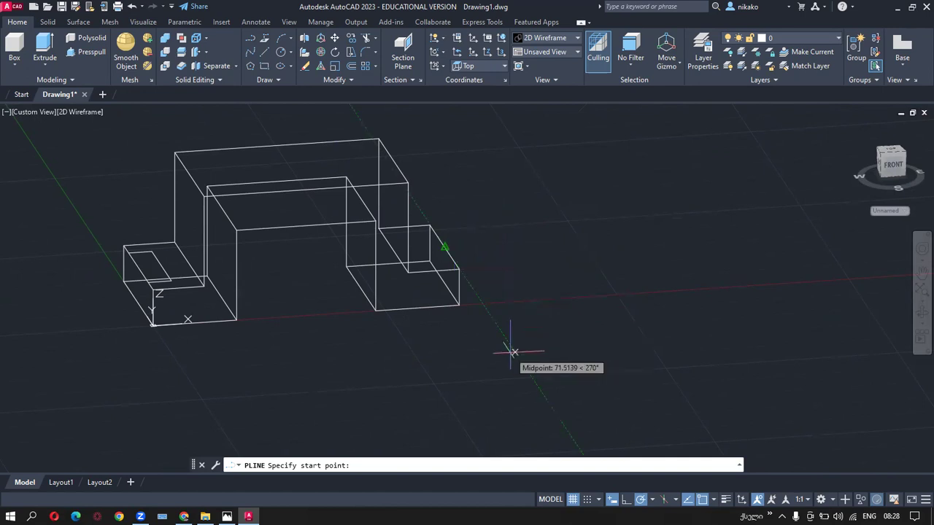
text(10)
key(Return)
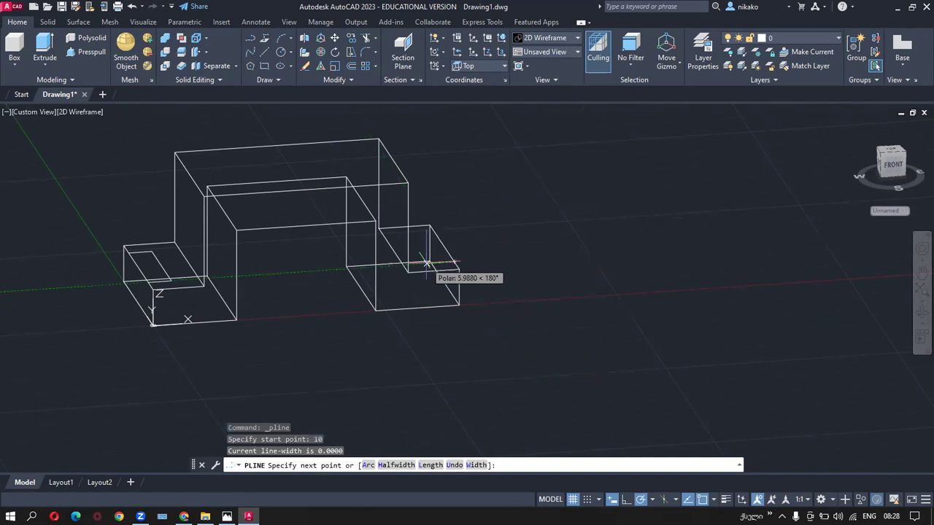
text(5)
key(Return)
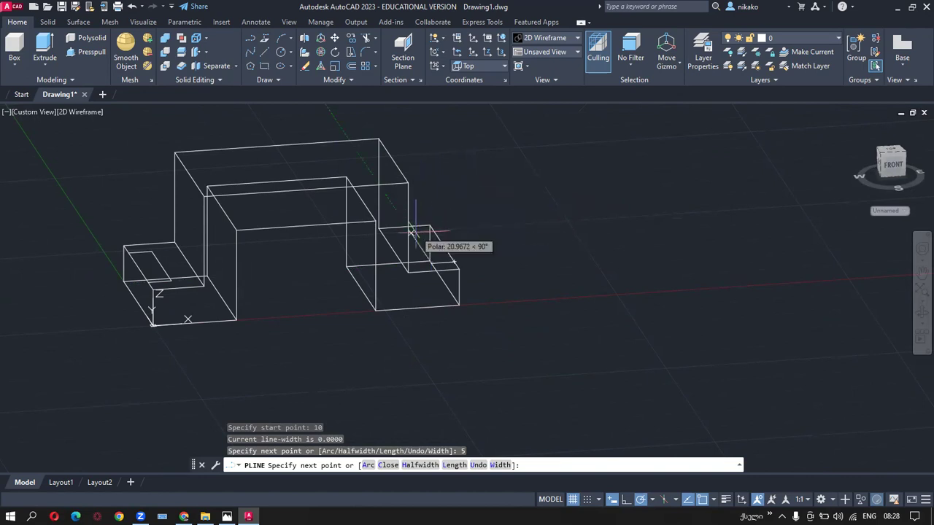
text(20)
key(Return)
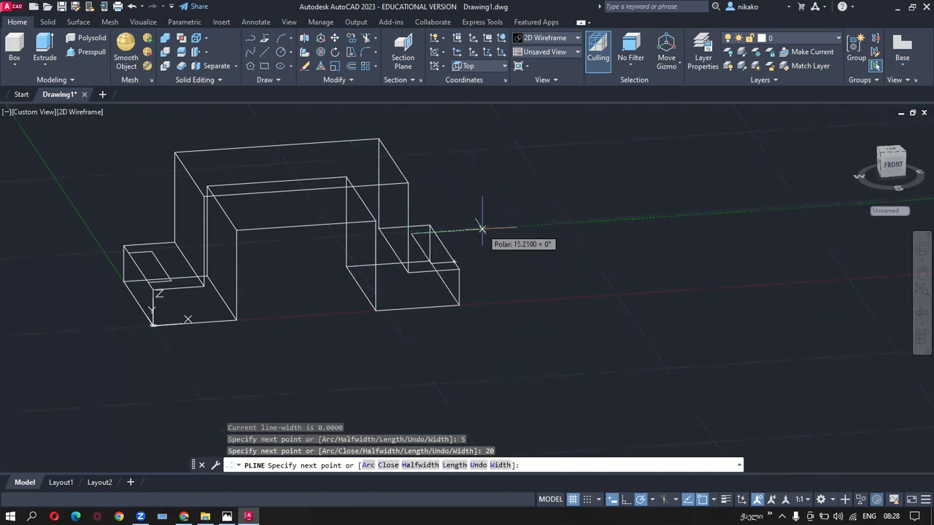
text(5)
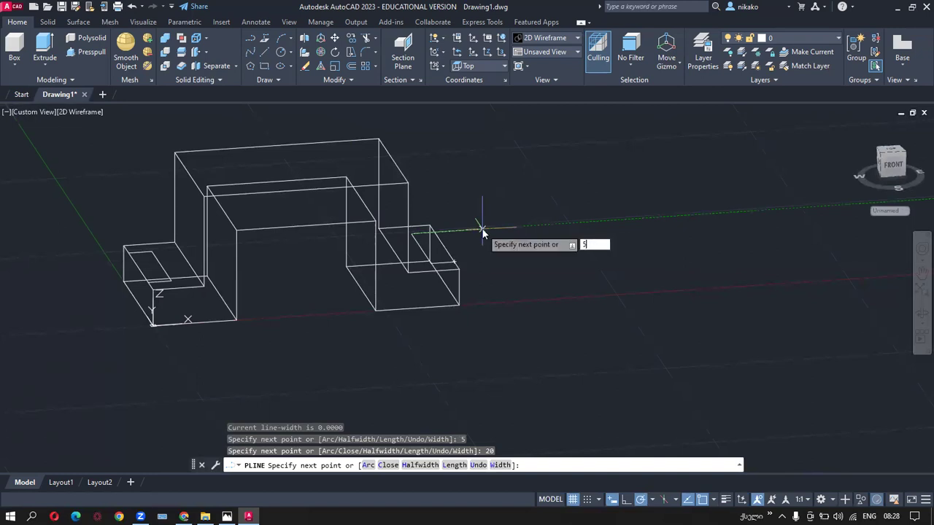
key(Return)
key(Return)
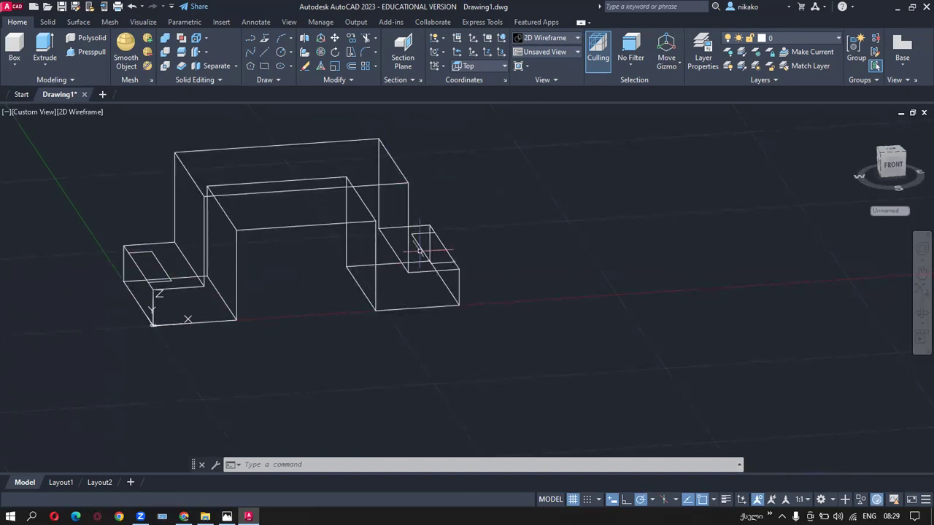
Imprint the right slot outline onto the bracket solid, deleting the source outline.
click(48, 22)
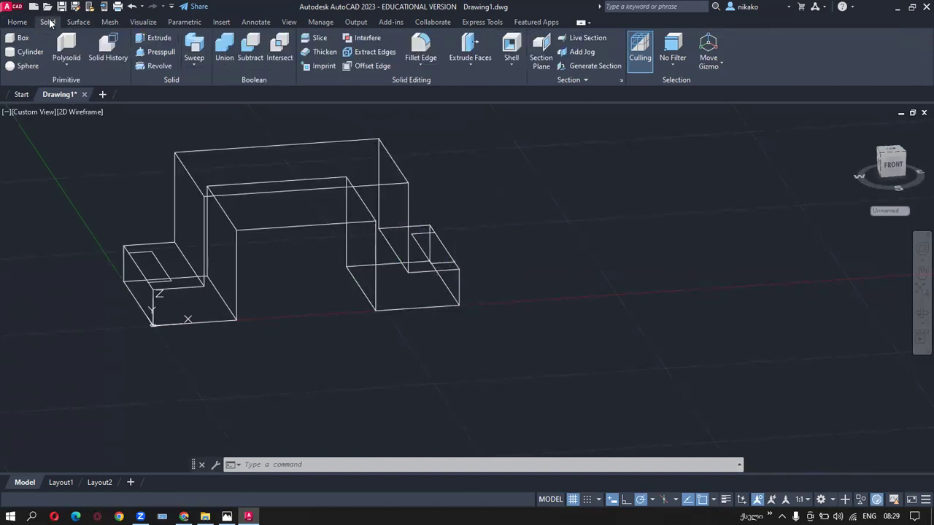
click(321, 67)
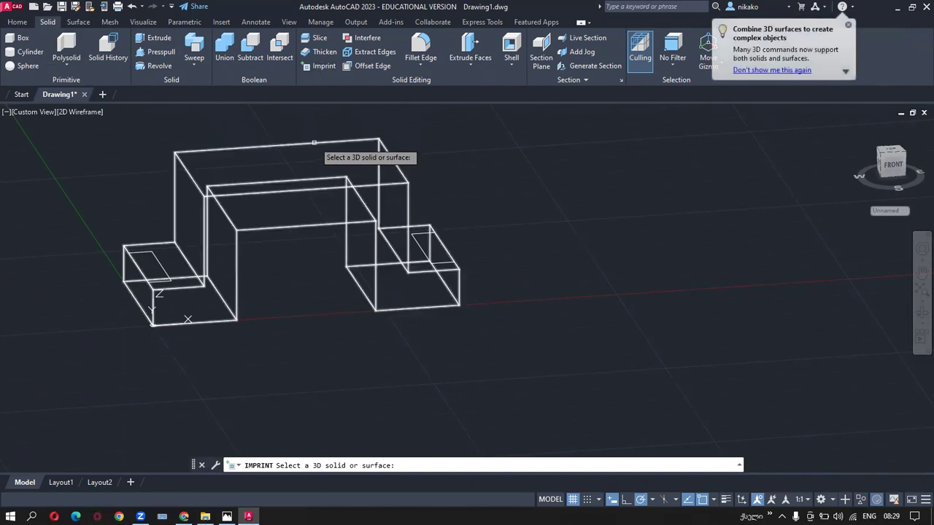
click(314, 142)
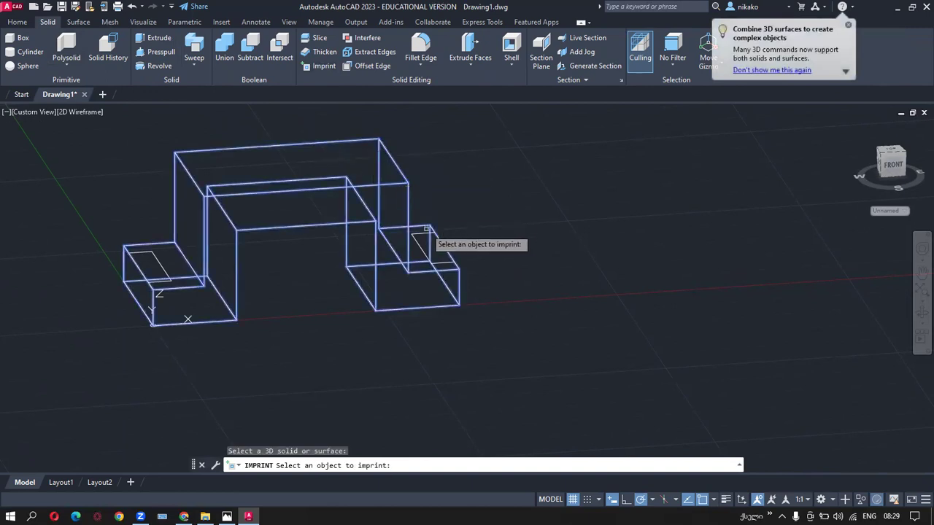
click(424, 234)
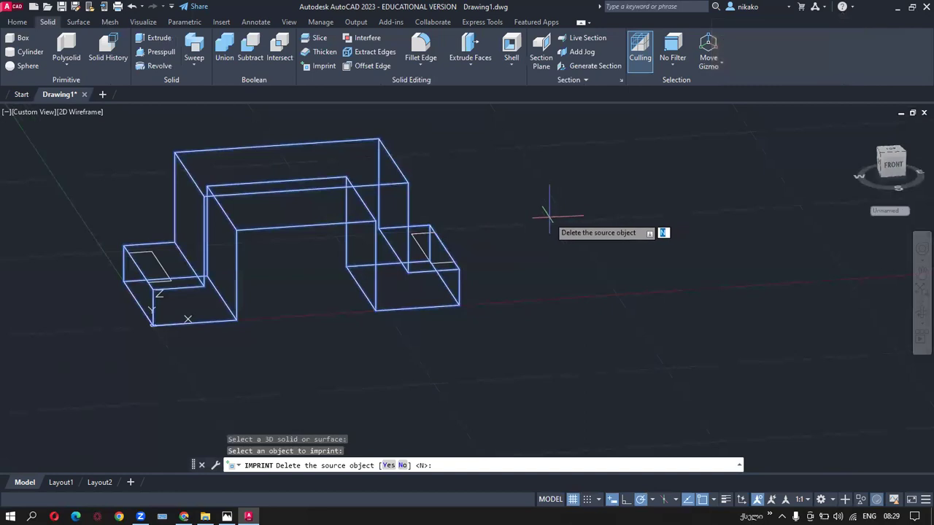
right_click(515, 285)
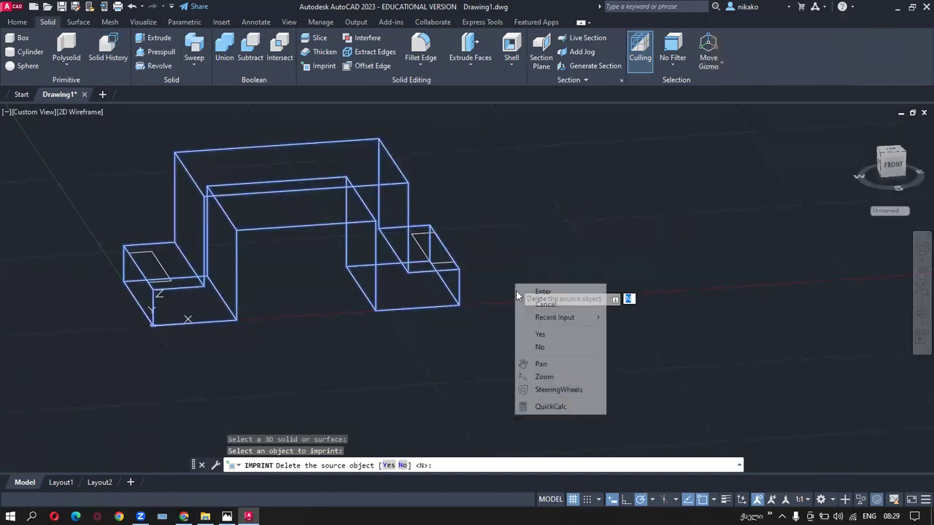
click(541, 335)
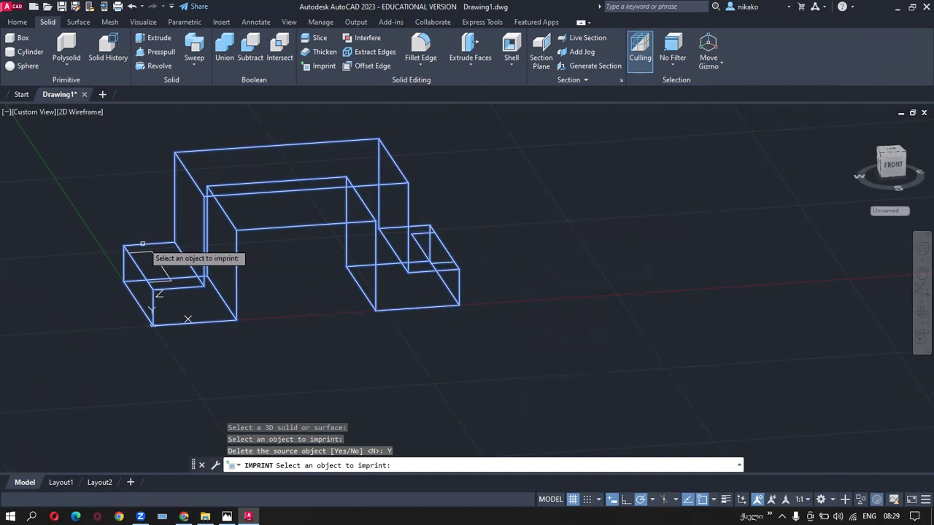
Imprint each left slot outline line, deleting the source lines, and finish imprinting.
click(143, 251)
right_click(149, 254)
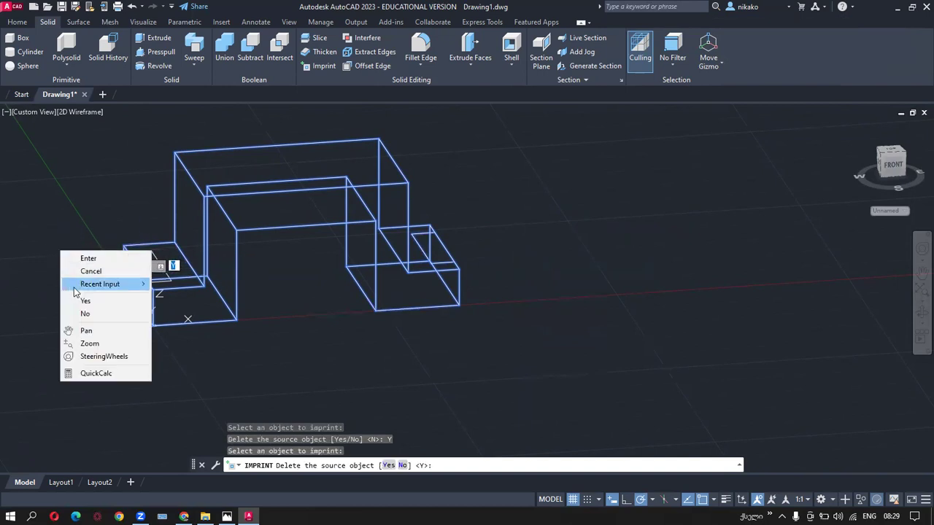
click(85, 300)
click(145, 262)
right_click(138, 260)
click(73, 308)
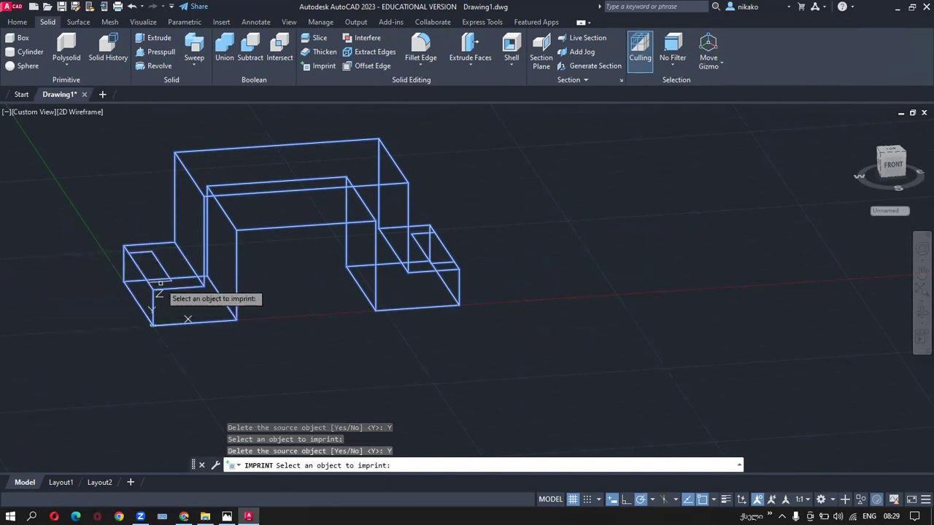
click(159, 281)
right_click(35, 263)
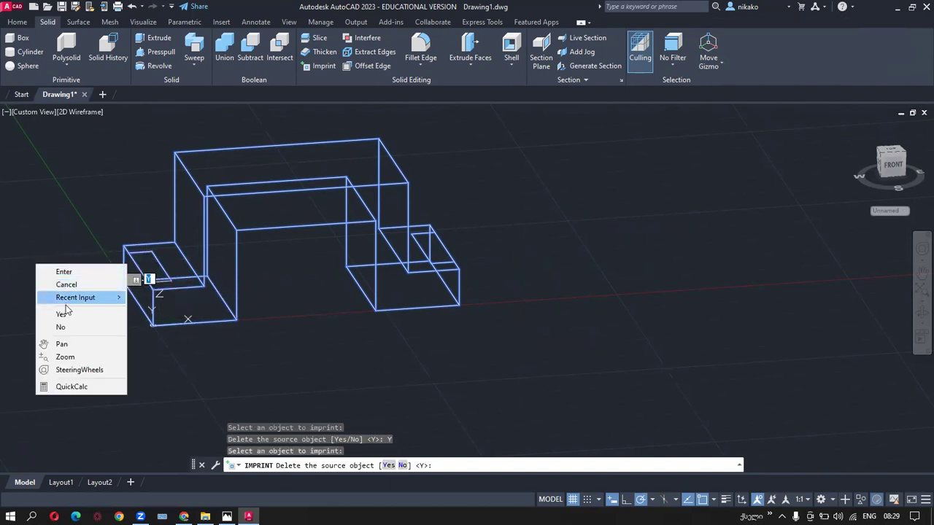
click(62, 314)
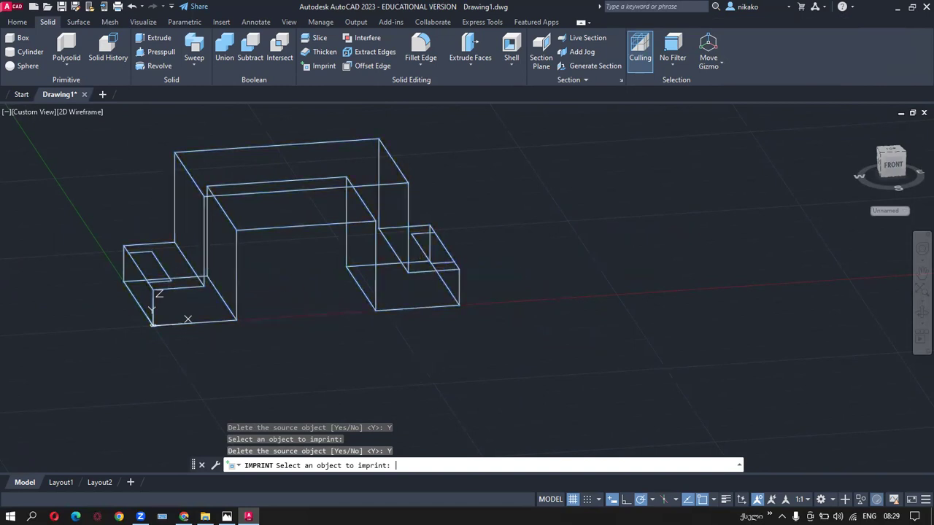
key(Return)
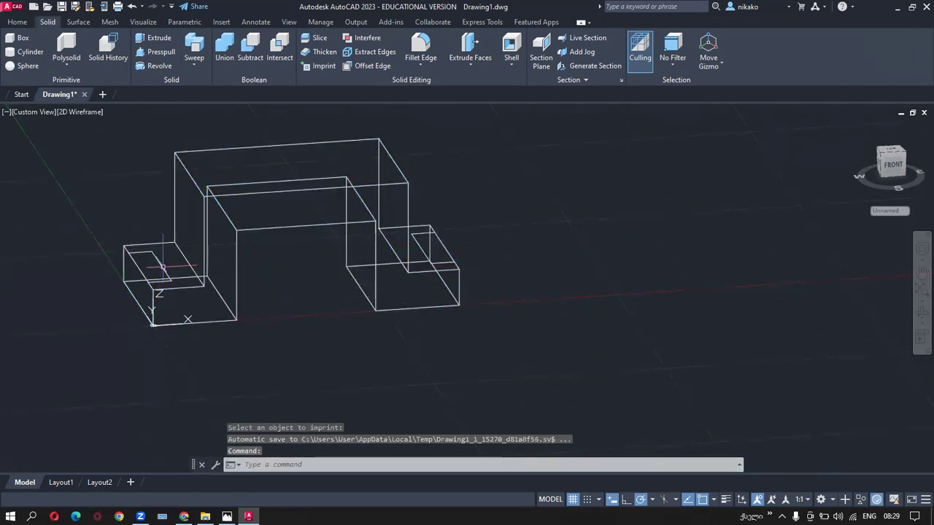
Draw a three-segment line outline in empty space right of the bracket.
click(16, 22)
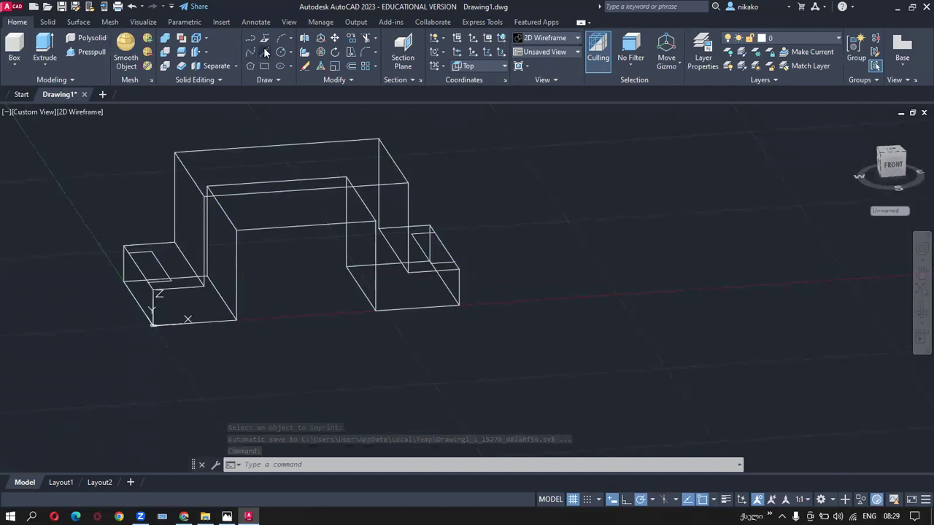
click(251, 38)
click(536, 275)
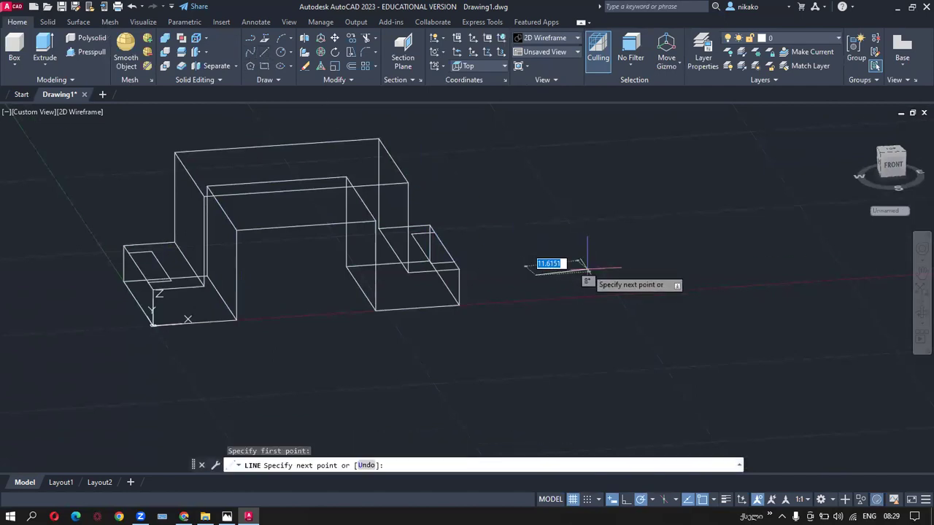
click(619, 315)
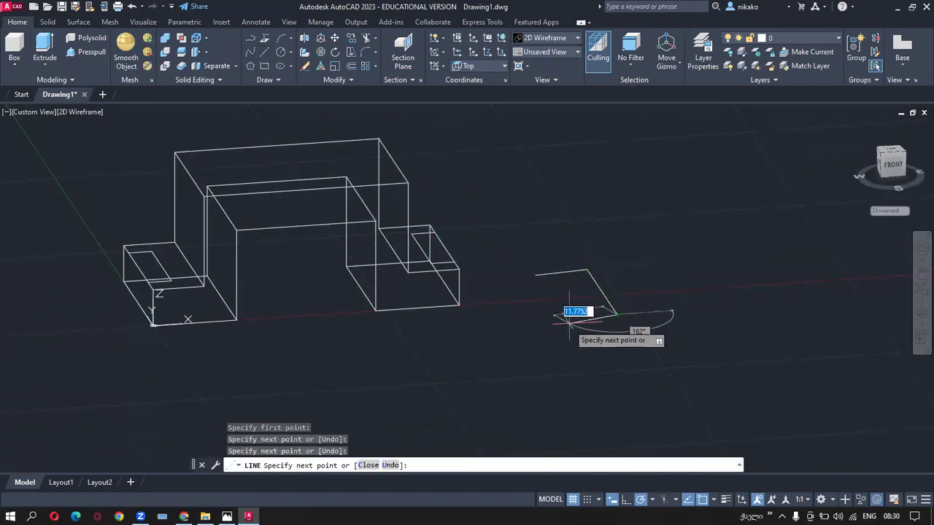
click(567, 318)
key(Return)
key(Return)
Draw a five-segment zigzag of lines further right.
click(636, 258)
click(690, 256)
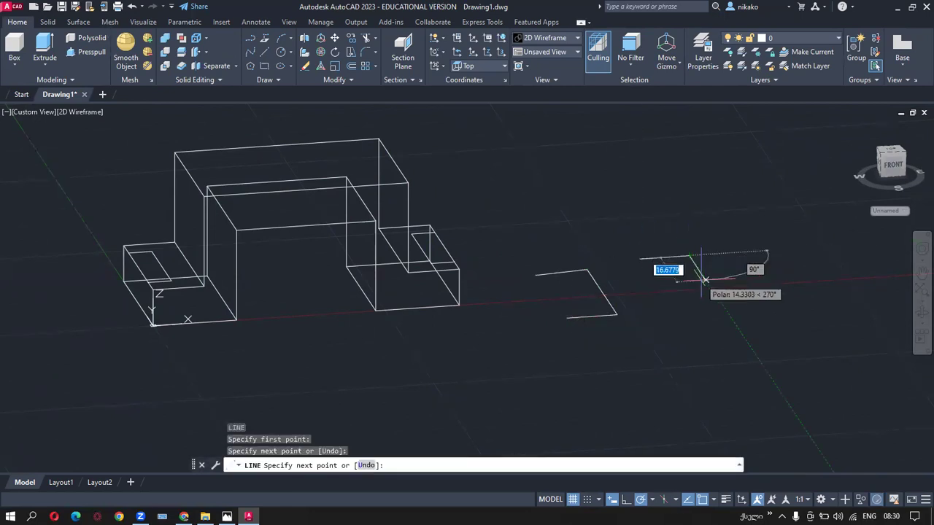
click(705, 287)
click(712, 254)
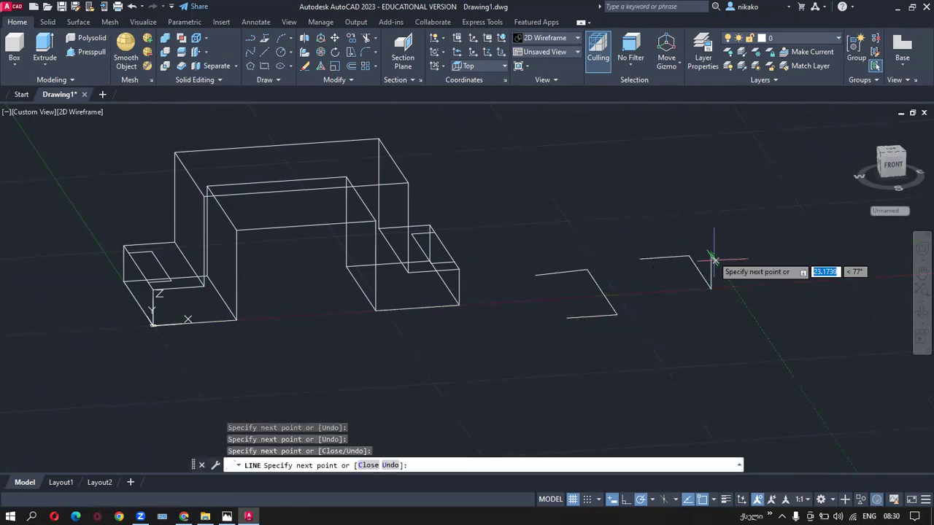
click(755, 320)
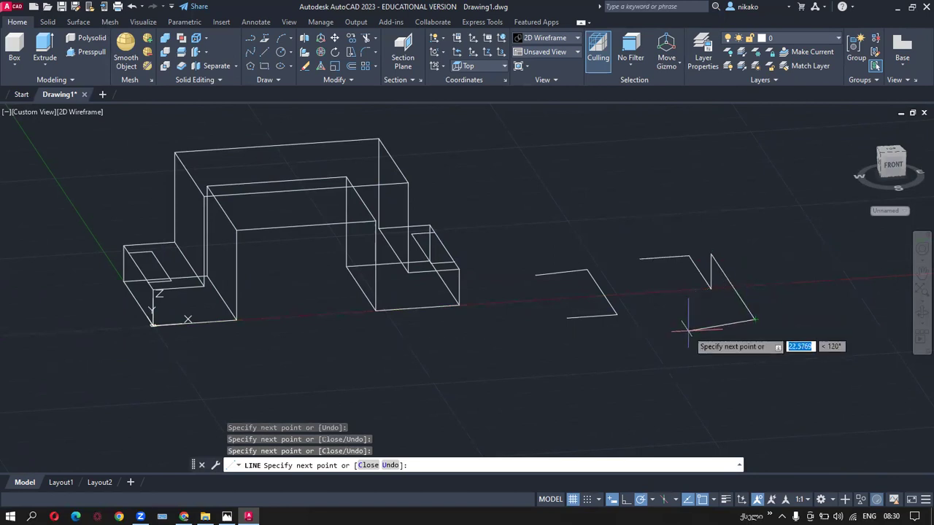
click(688, 330)
key(Return)
Orbit to a more frontal view and start the Join tool from the expanded Modify panel.
shift+middle_drag(627, 344, 701, 365)
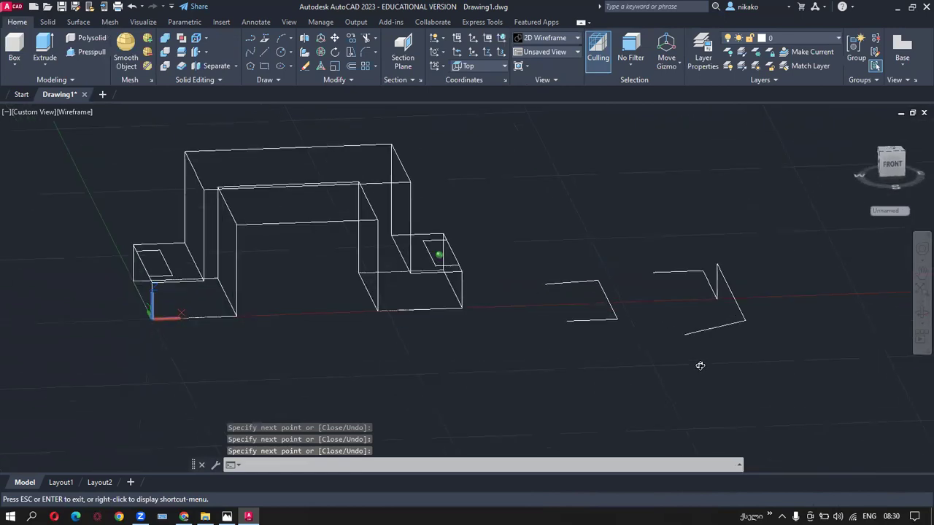
click(345, 80)
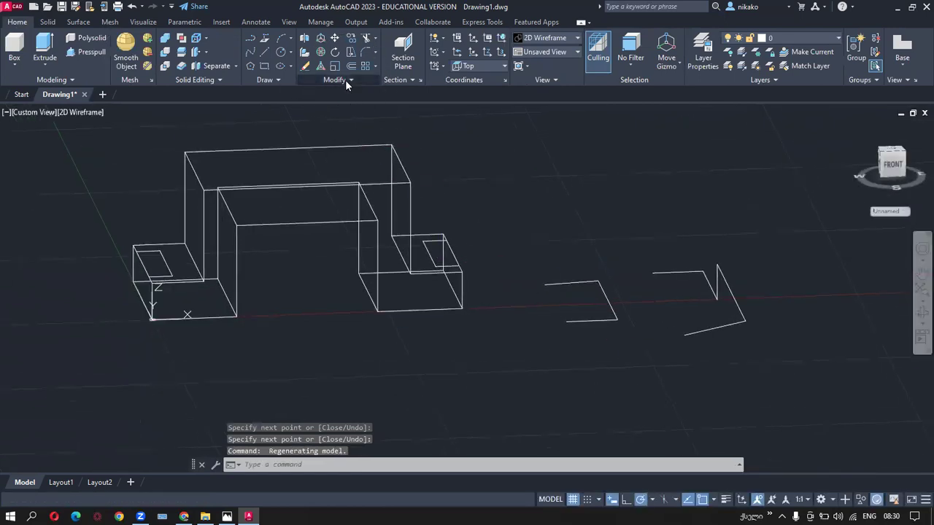
click(349, 108)
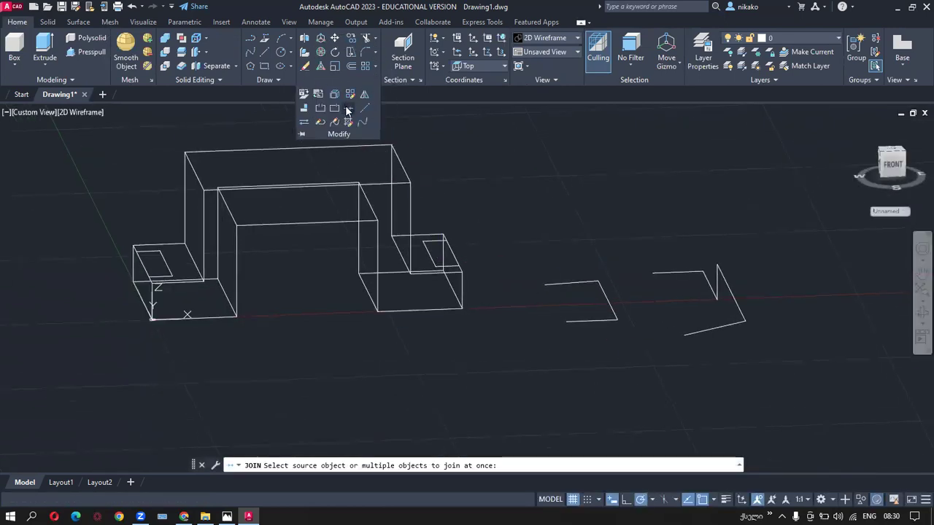
Join the three lines into one polyline and the zigzag into one 3D polyline.
click(622, 343)
click(527, 261)
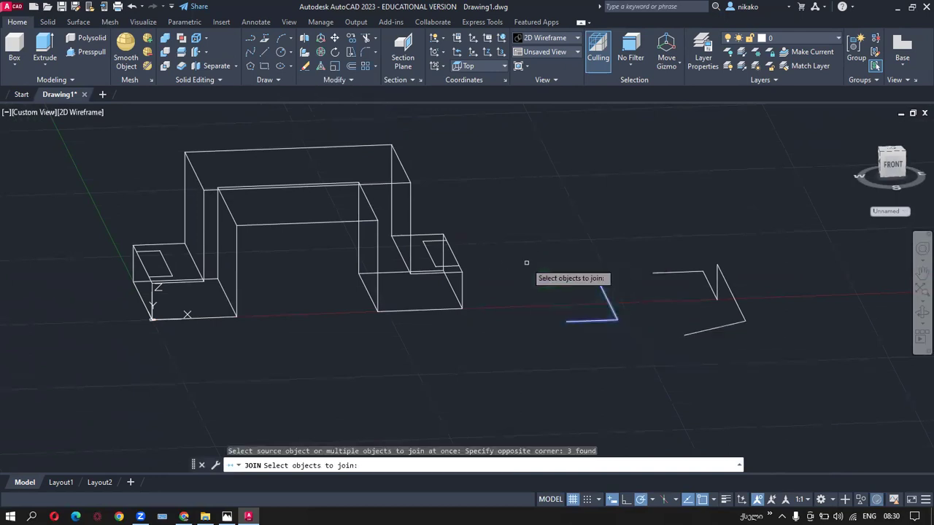
key(Return)
click(342, 79)
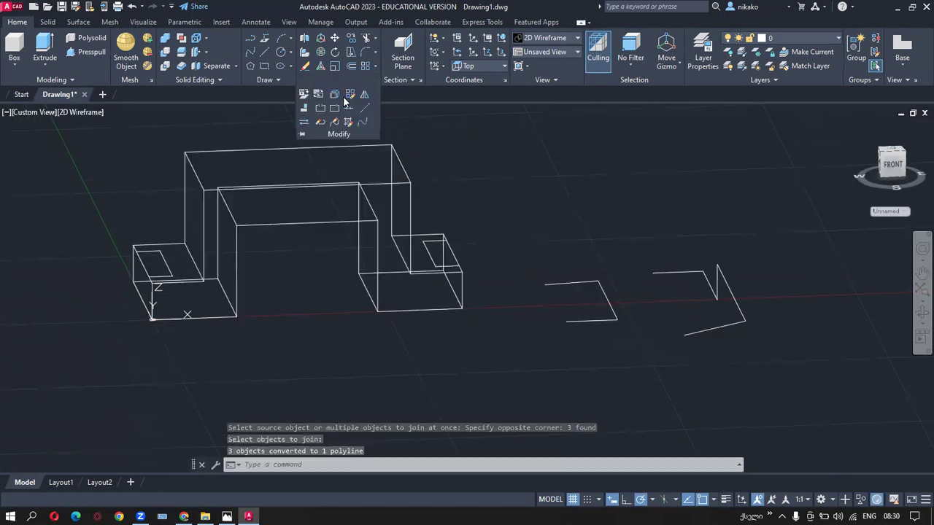
click(348, 108)
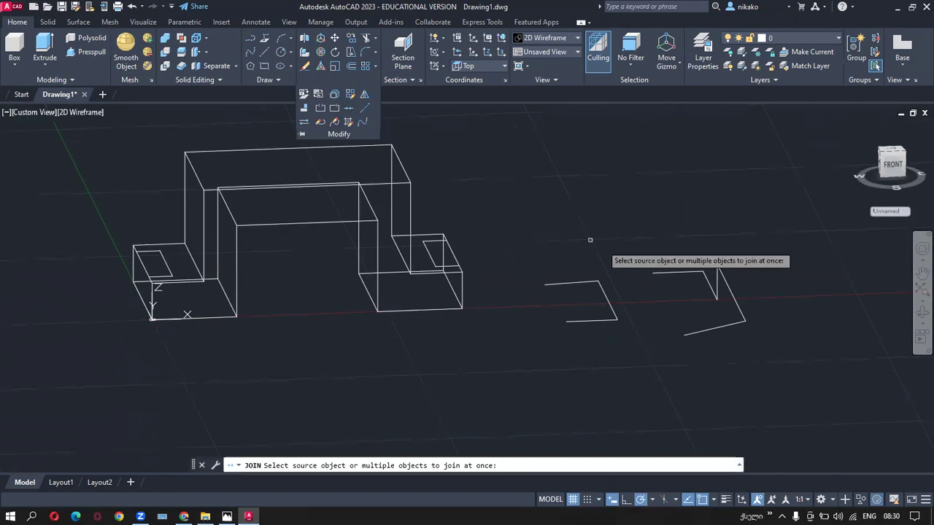
click(774, 351)
click(637, 232)
key(Return)
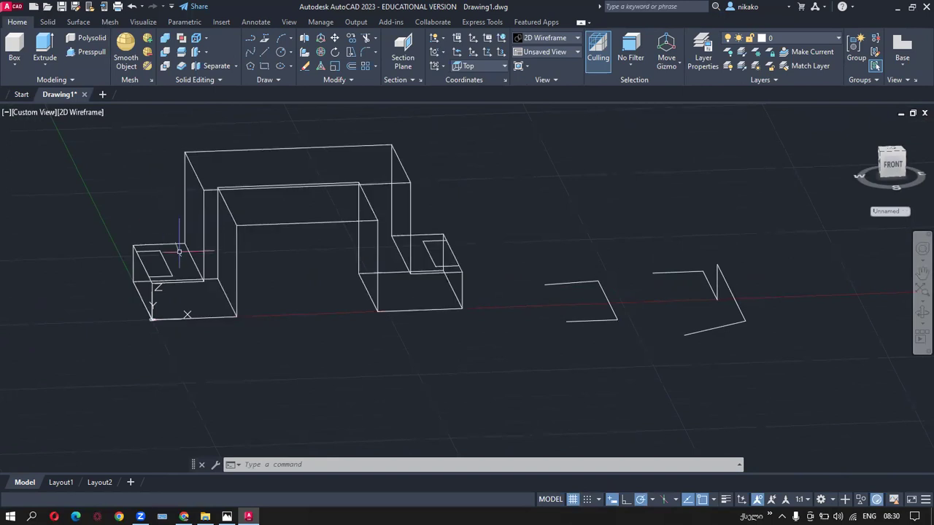
Erase the zigzag 3D polyline and the three-segment polyline.
mouse_move(241, 357)
shift+middle_down()
mouse_move(231, 369)
mouse_move(317, 367)
mouse_move(200, 367)
mouse_move(258, 367)
mouse_move(246, 366)
shift+middle_up()
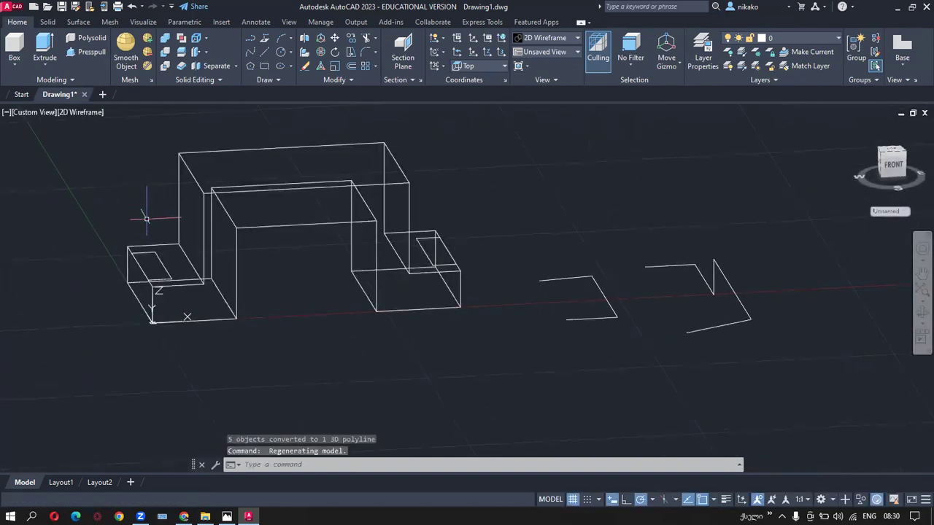
click(791, 351)
click(722, 386)
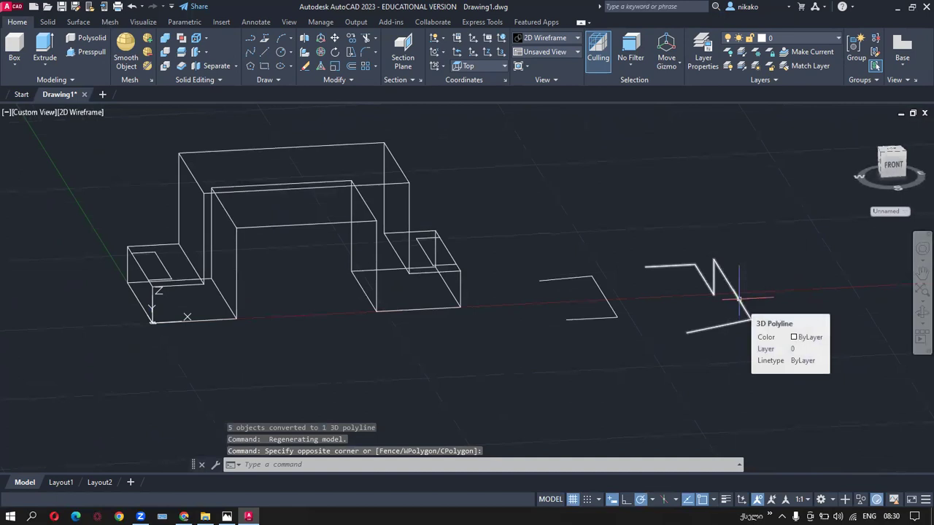
click(739, 299)
key(Delete)
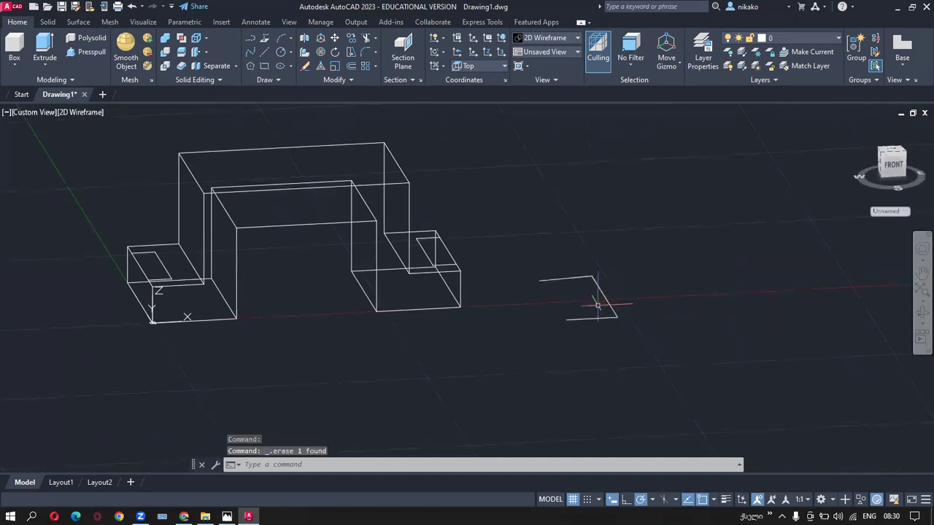
click(607, 301)
key(Delete)
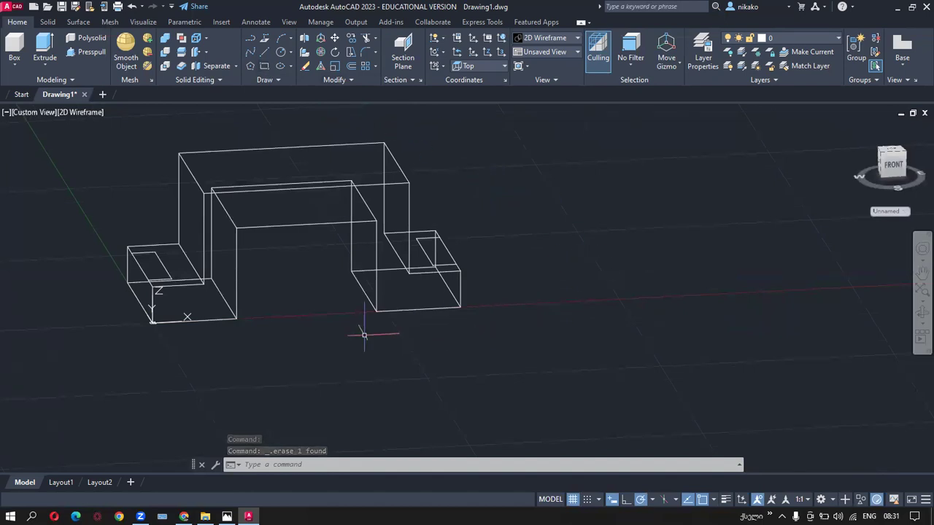
Orbit, pan and zoom the bracket into an isometric view of the whole model.
mouse_move(317, 338)
shift+middle_down()
mouse_move(309, 358)
mouse_move(445, 353)
mouse_move(360, 372)
mouse_move(280, 371)
mouse_move(213, 264)
shift+middle_up()
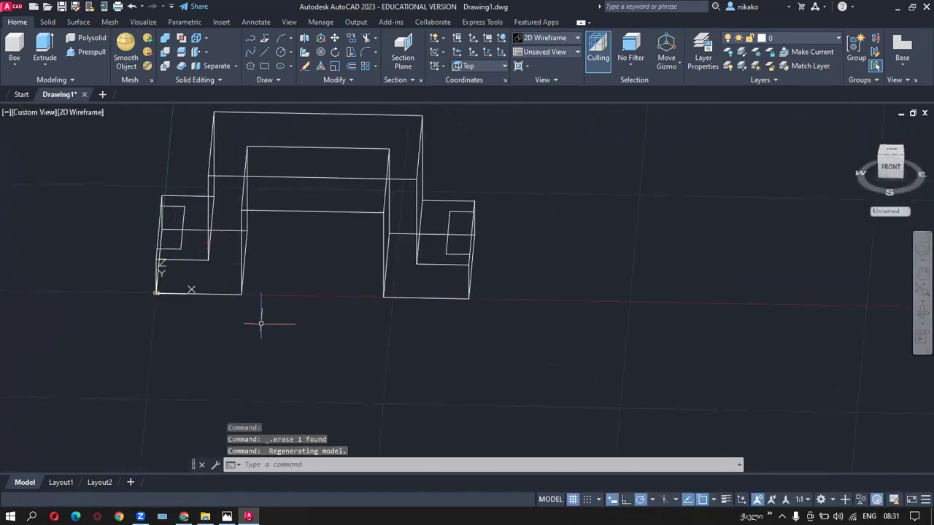
middle_drag(358, 358, 417, 389)
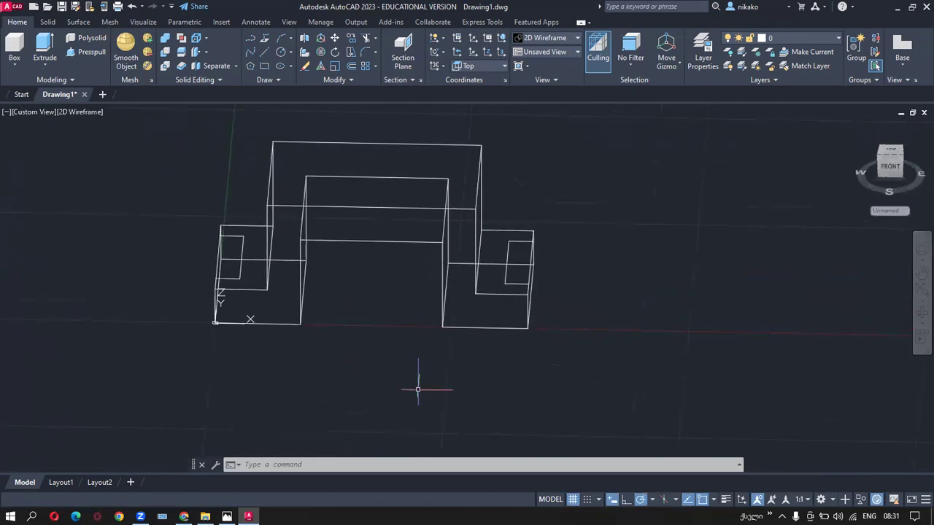
scroll(428, 386, up, 3)
mouse_move(428, 385)
shift+middle_down()
mouse_move(409, 399)
mouse_move(416, 385)
shift+middle_up()
scroll(333, 330, down, 3)
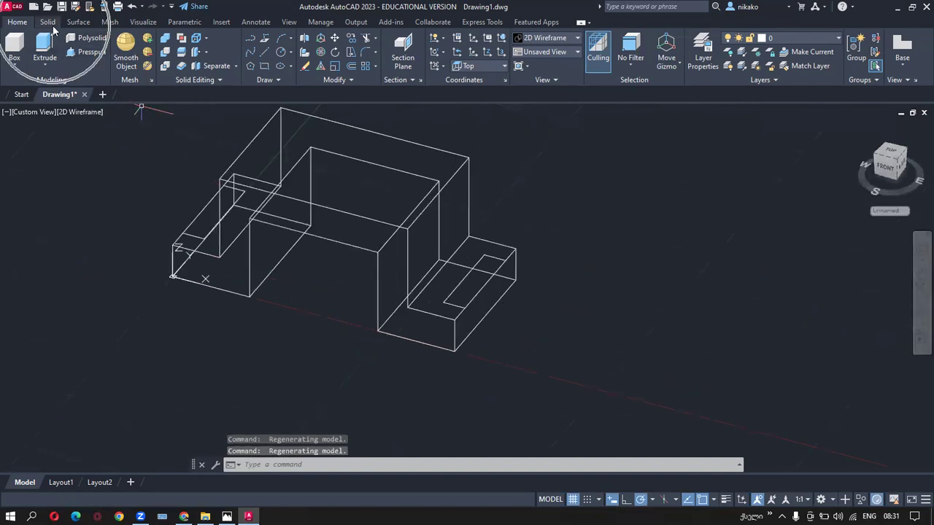
click(48, 22)
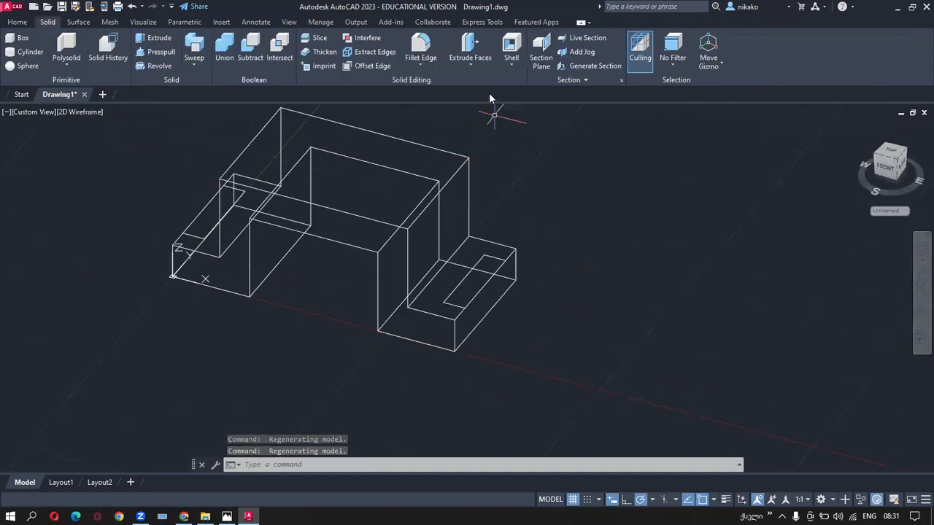
click(469, 44)
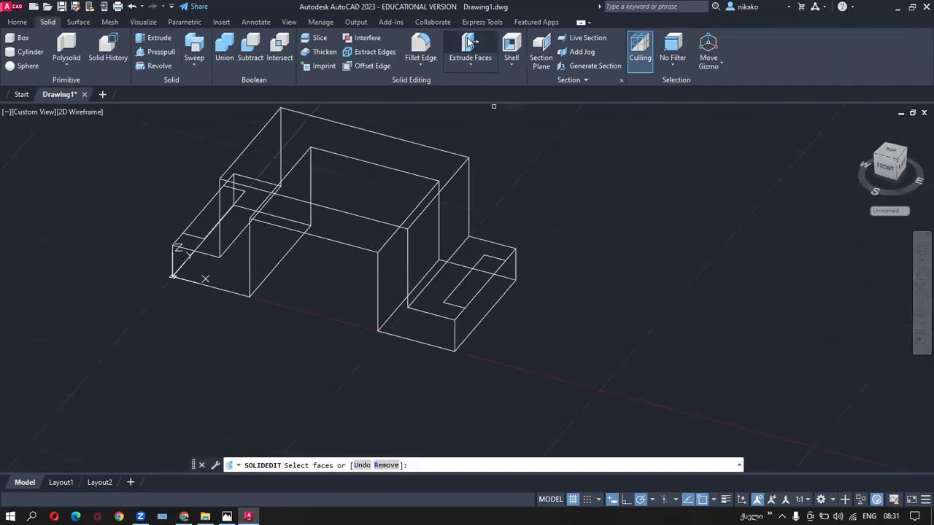
key(Escape)
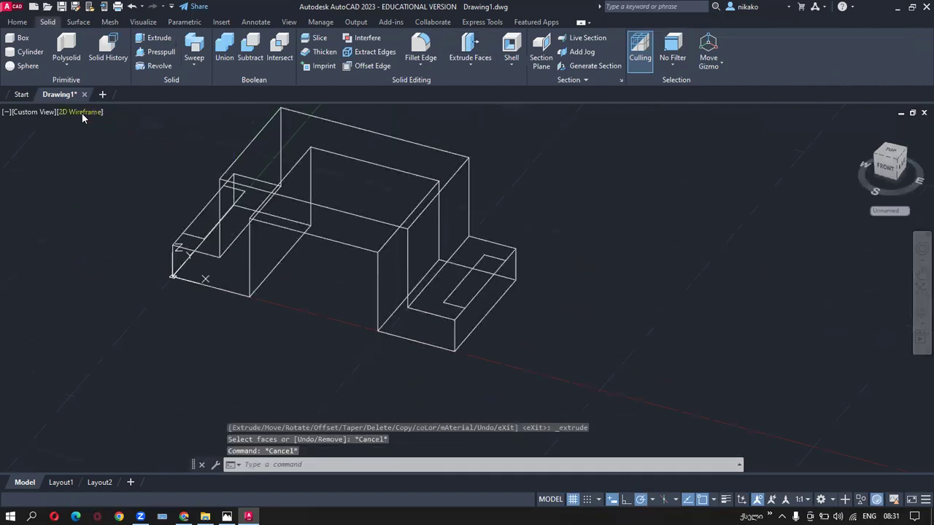
click(83, 115)
click(104, 151)
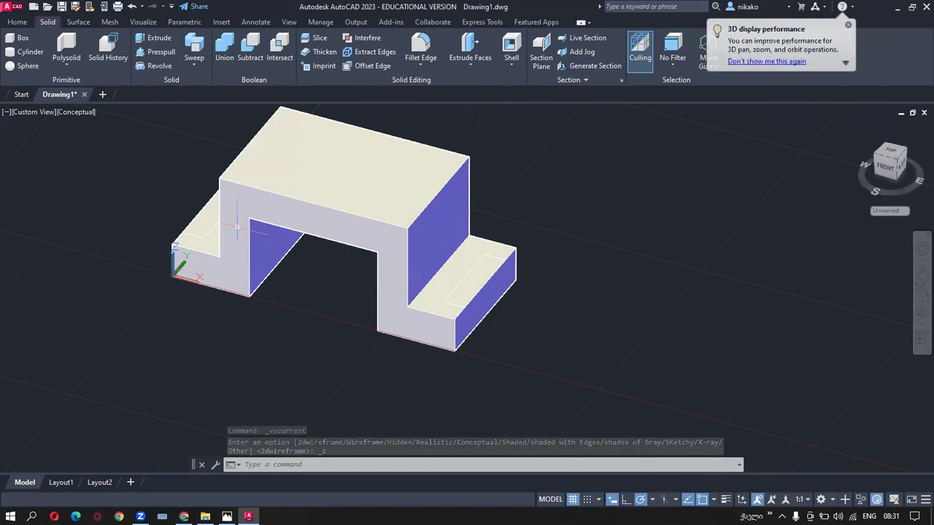
click(73, 112)
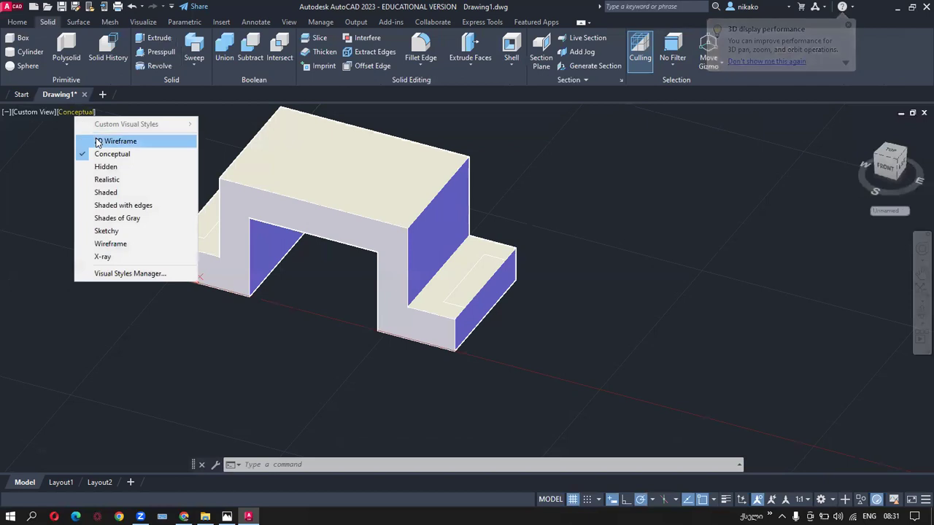
click(103, 141)
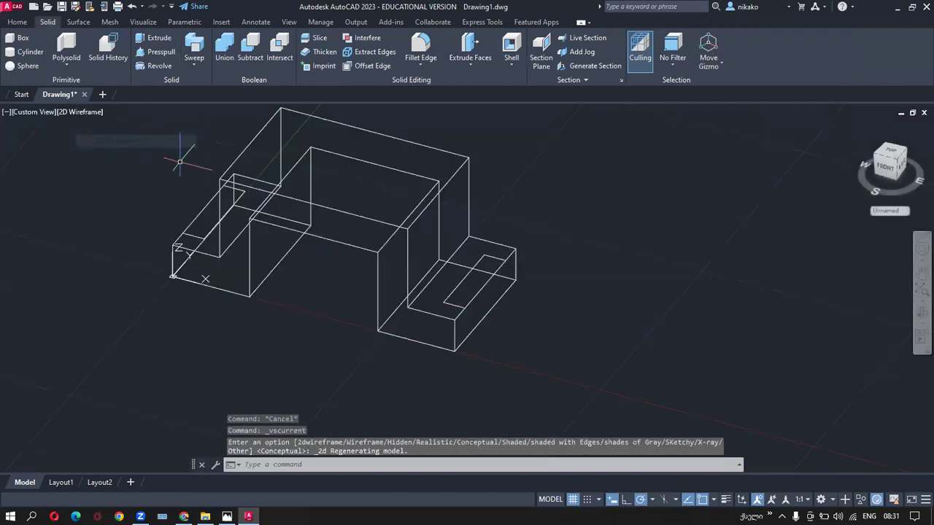
Extrude both imprinted slot faces on the end ledges by -8 into raised tabs, then check the reference.
click(471, 42)
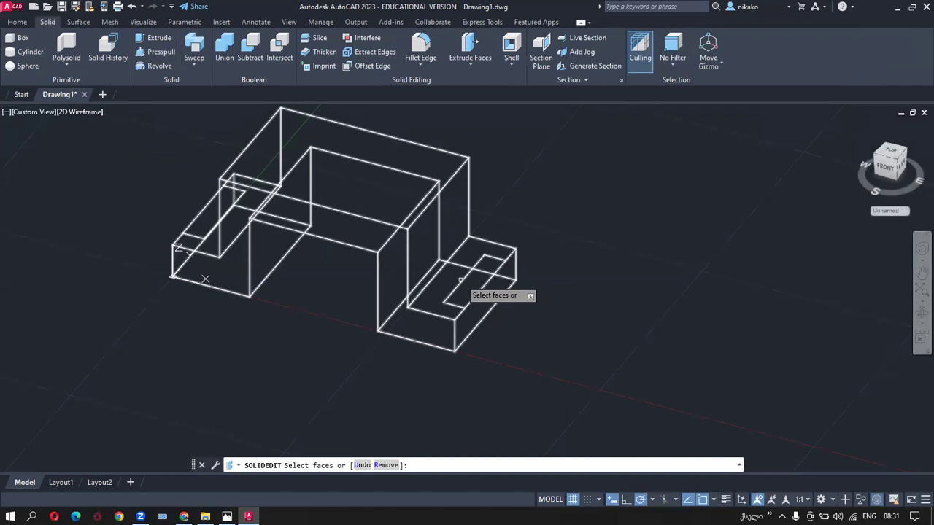
click(471, 284)
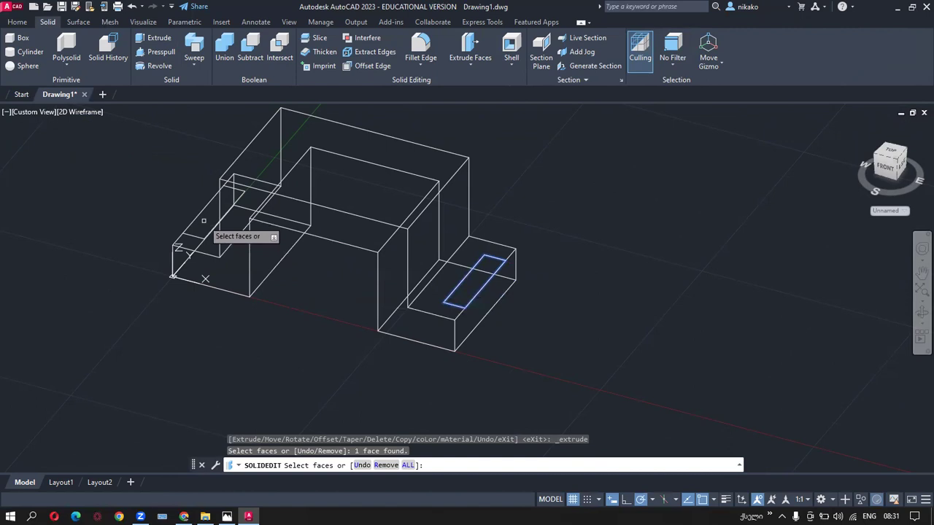
shift+middle_drag(167, 325, 227, 332)
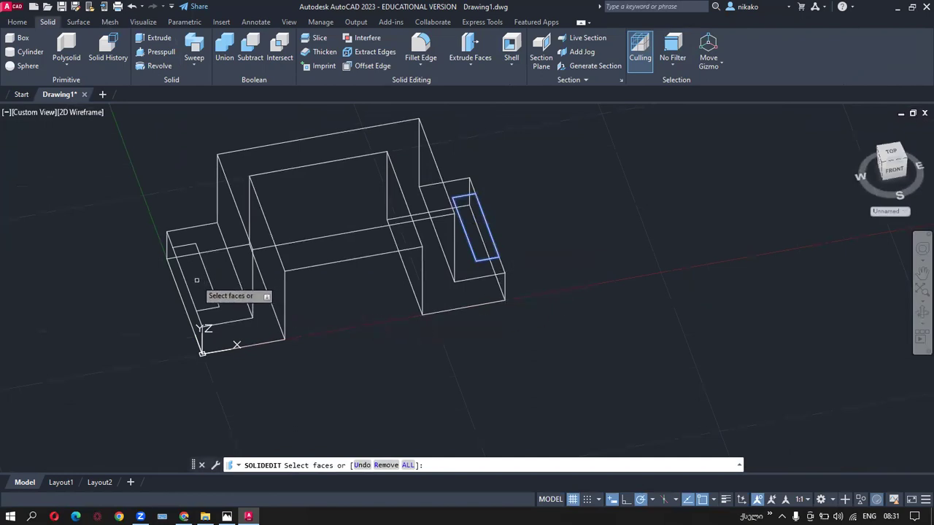
click(196, 281)
key(Return)
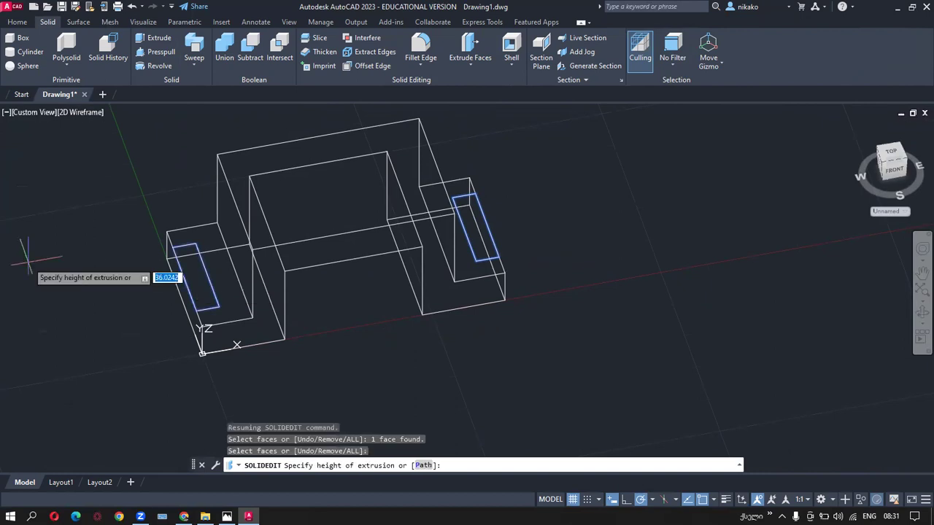
text(-8)
key(Return)
key(Return)
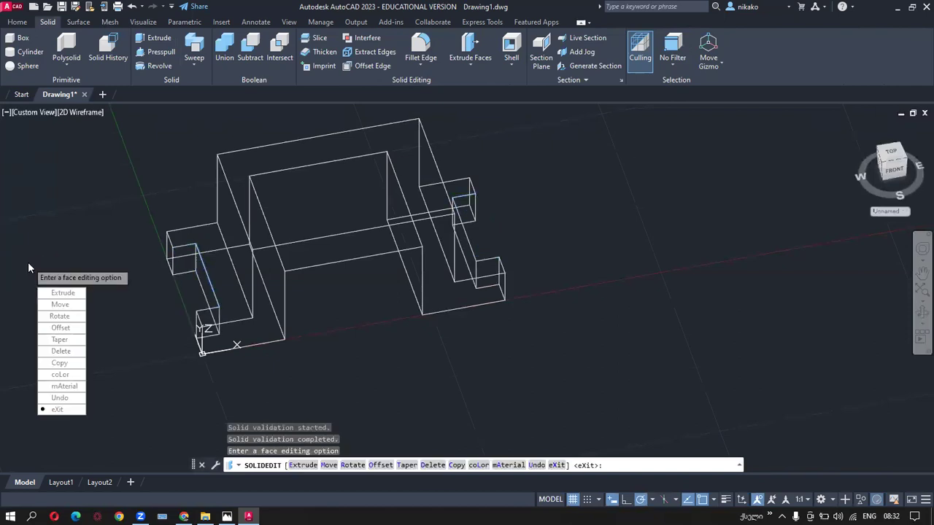
key(Escape)
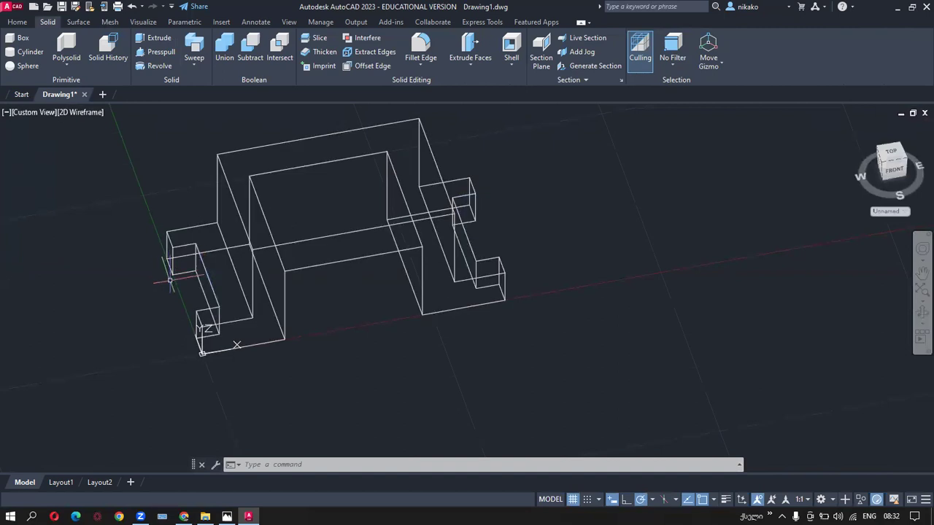
mouse_move(384, 375)
shift+middle_down()
mouse_move(91, 333)
mouse_move(355, 361)
mouse_move(326, 438)
shift+middle_up()
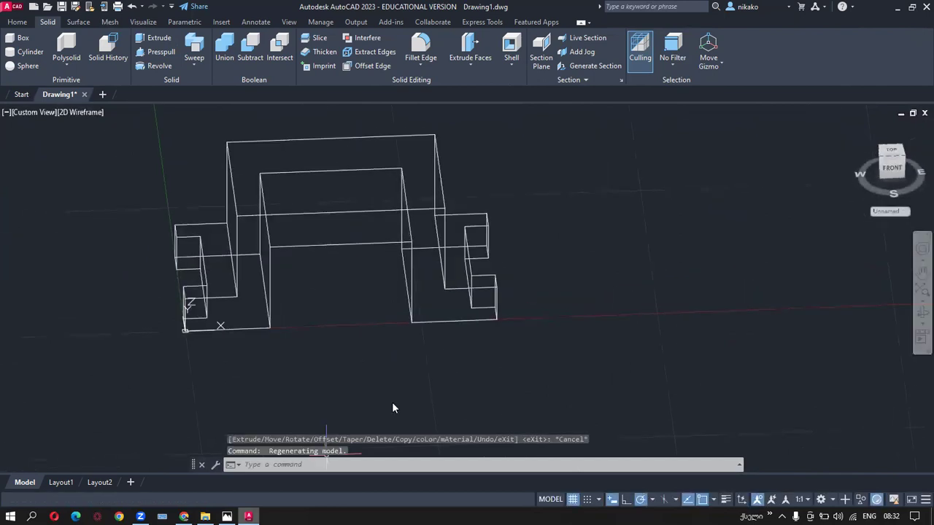
key(alt+Tab)
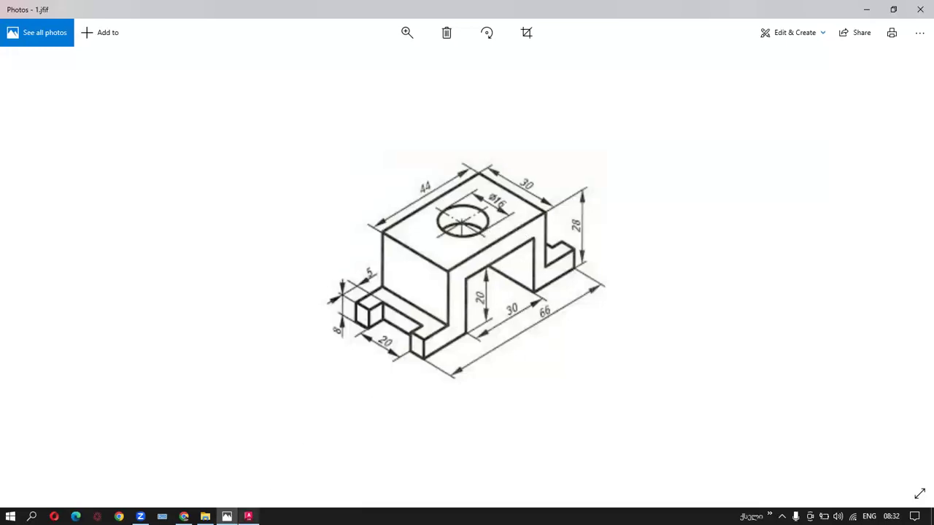
Return to AutoCAD and orbit the bracket to a new viewing angle.
click(248, 517)
mouse_move(321, 324)
shift+middle_down()
mouse_move(334, 307)
mouse_move(352, 305)
shift+middle_up()
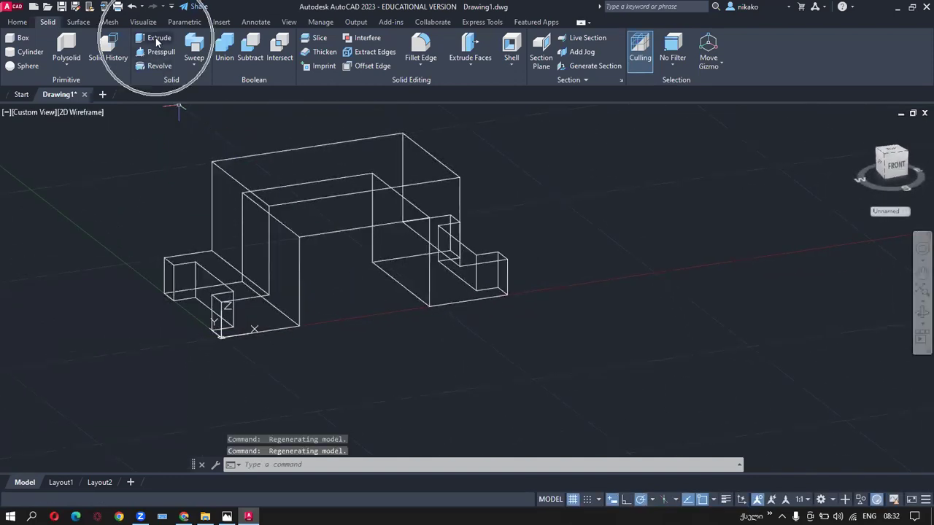
click(18, 26)
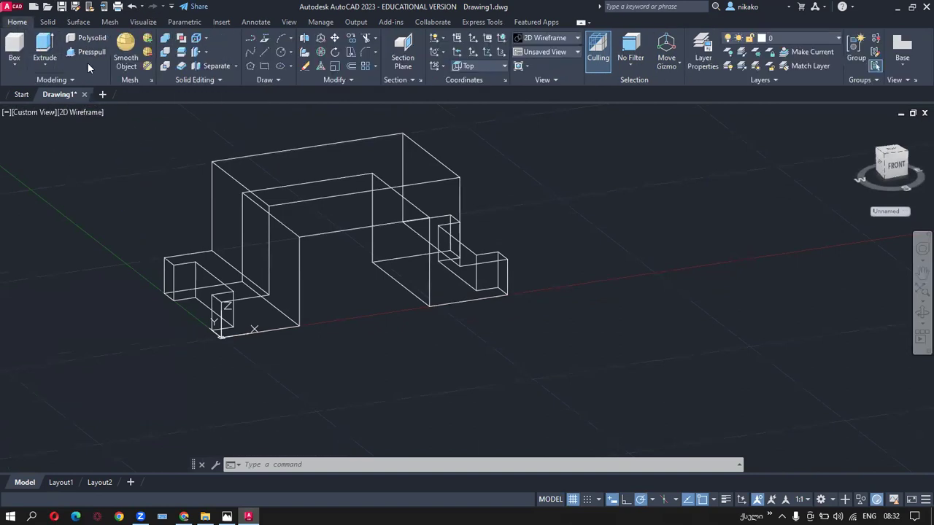
Draw a diameter 16 circle centred at the midpoint of the bracket's top face.
click(280, 53)
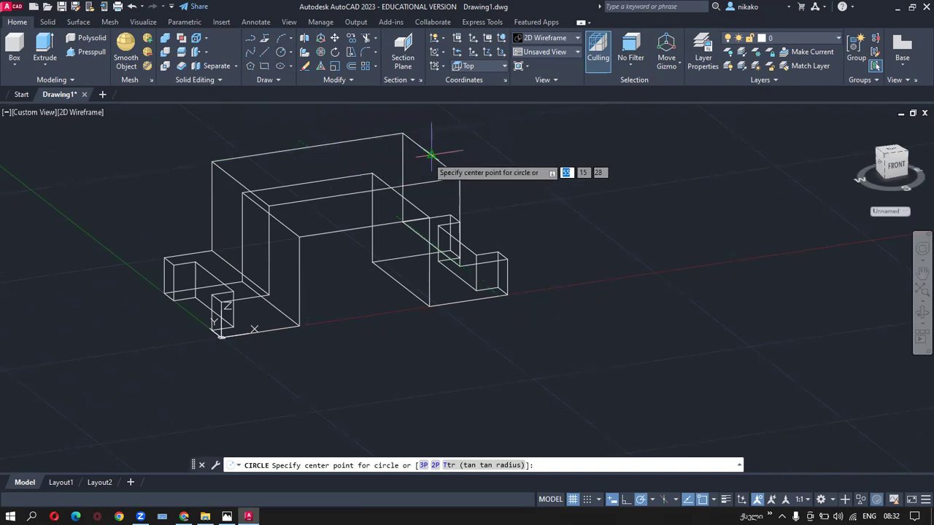
click(335, 169)
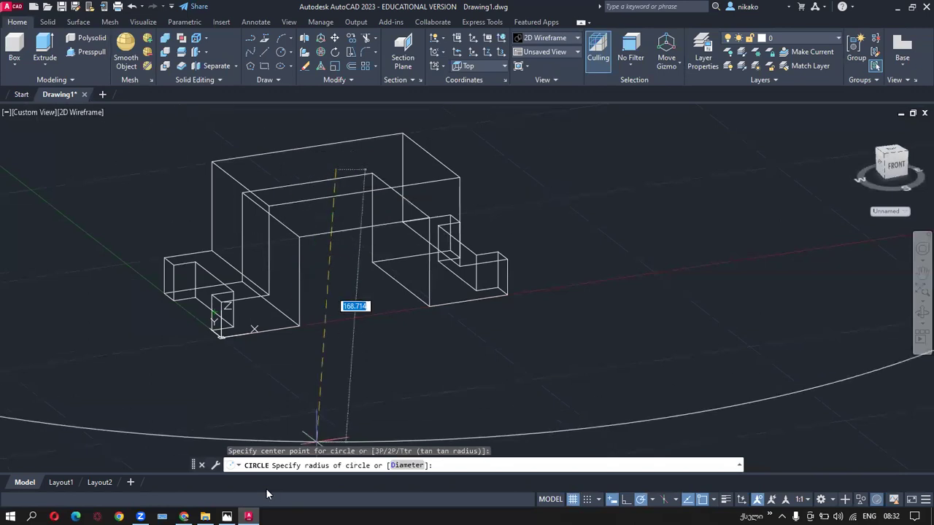
click(227, 517)
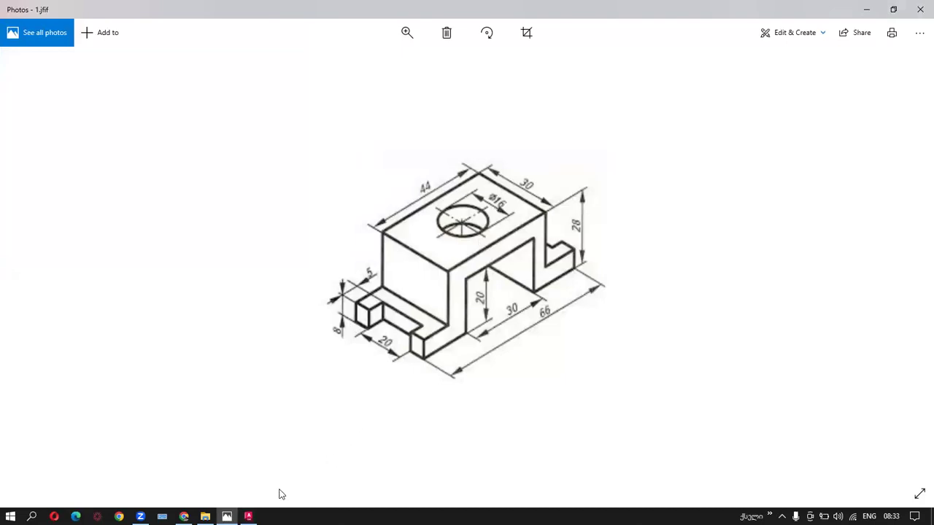
click(248, 516)
click(291, 58)
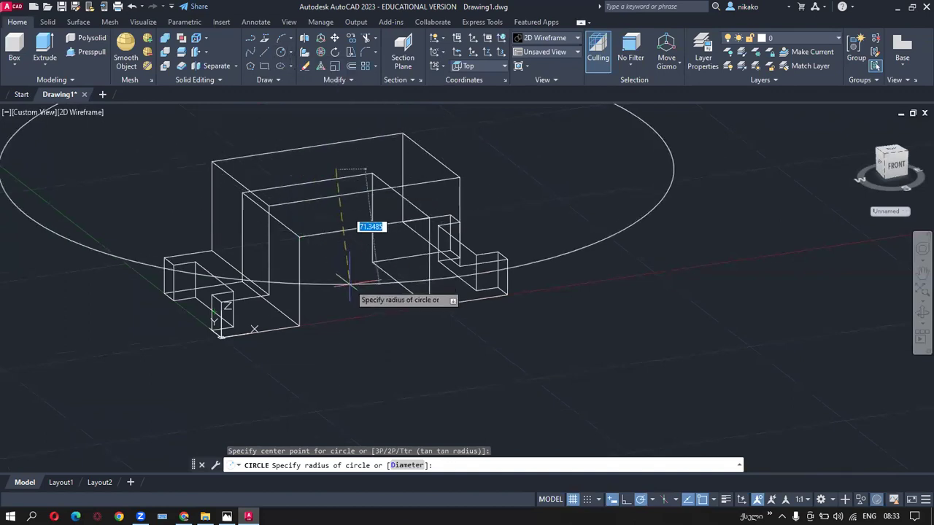
right_click(354, 291)
click(373, 338)
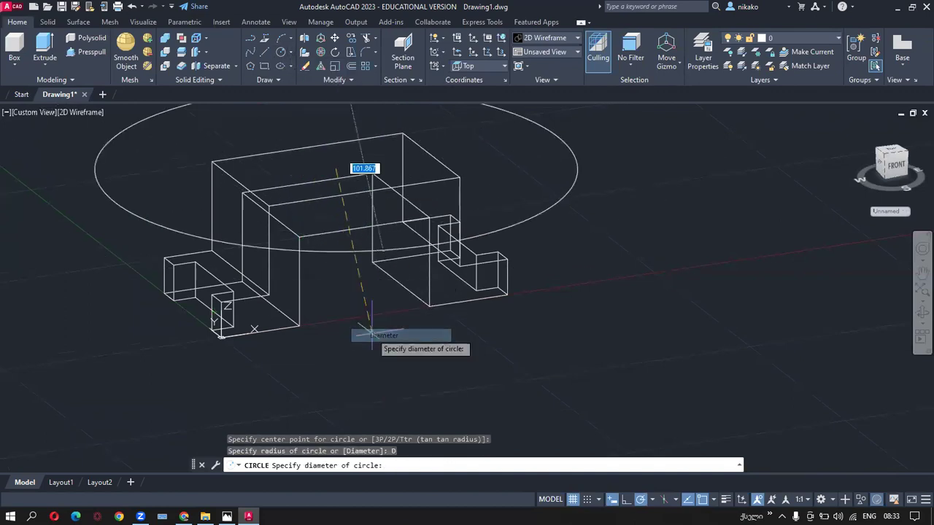
text(1)
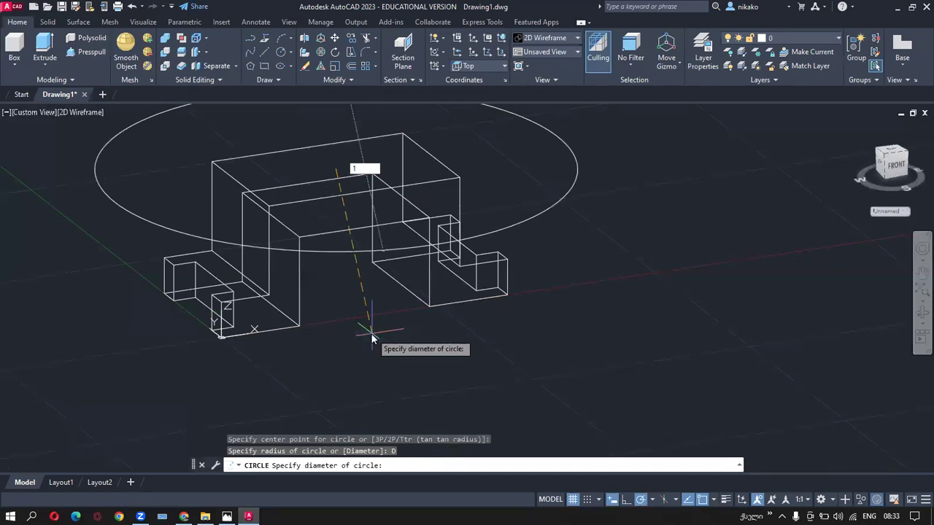
text(6)
key(Return)
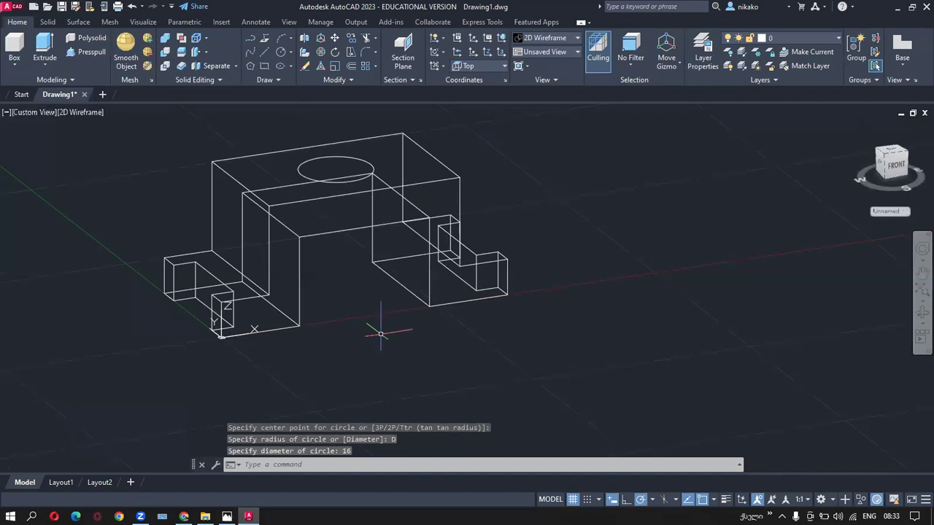
shift+middle_drag(365, 323, 341, 386)
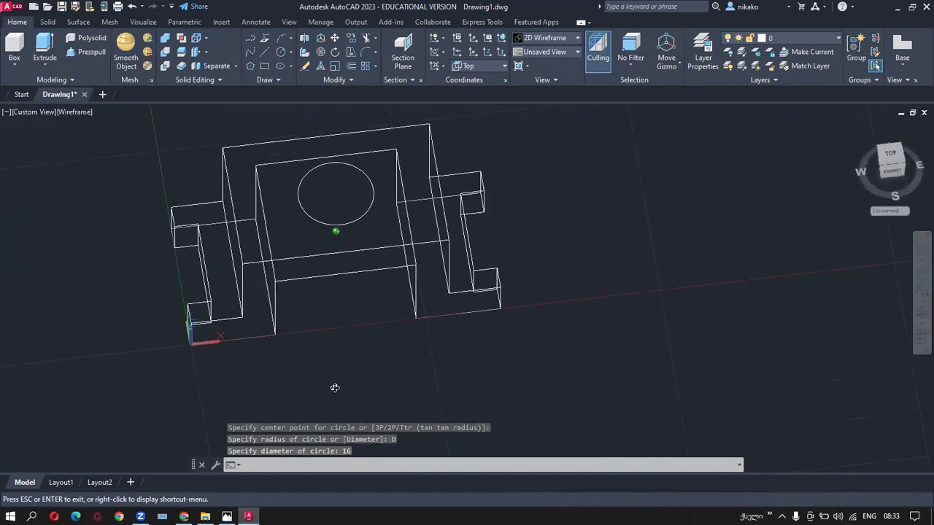
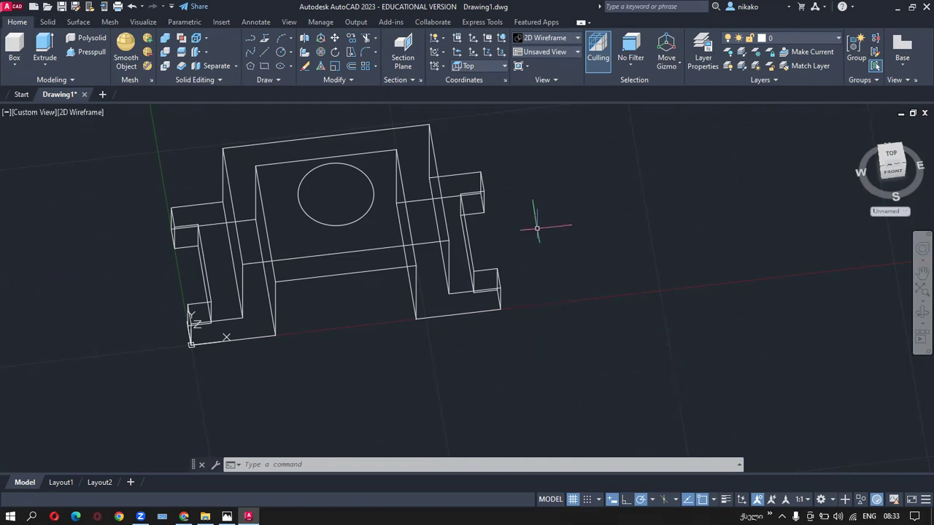
Imprint the top-face circle onto the bracket solid, deleting the source circle.
click(357, 223)
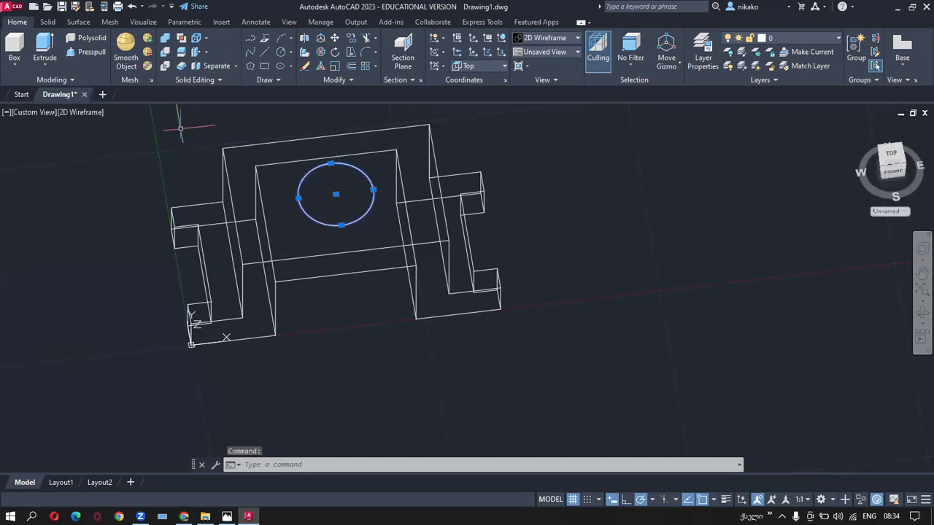
click(48, 22)
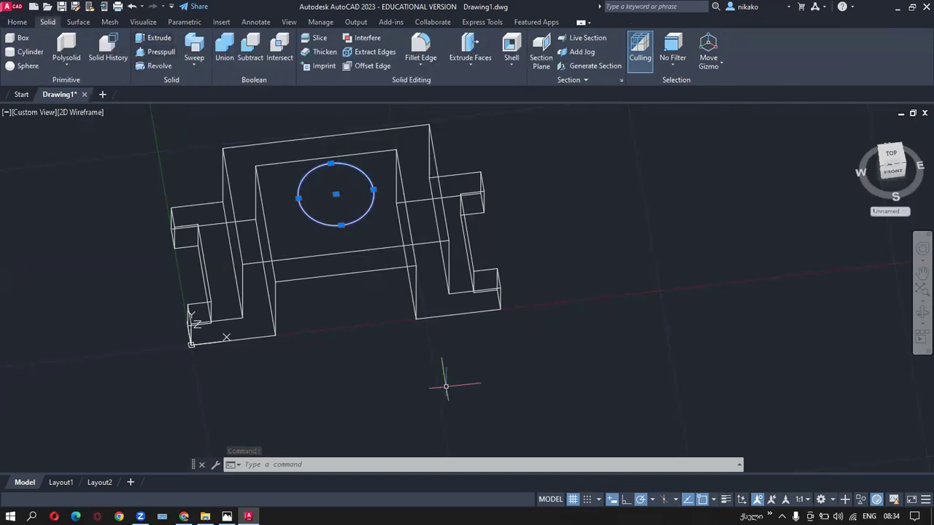
key(Escape)
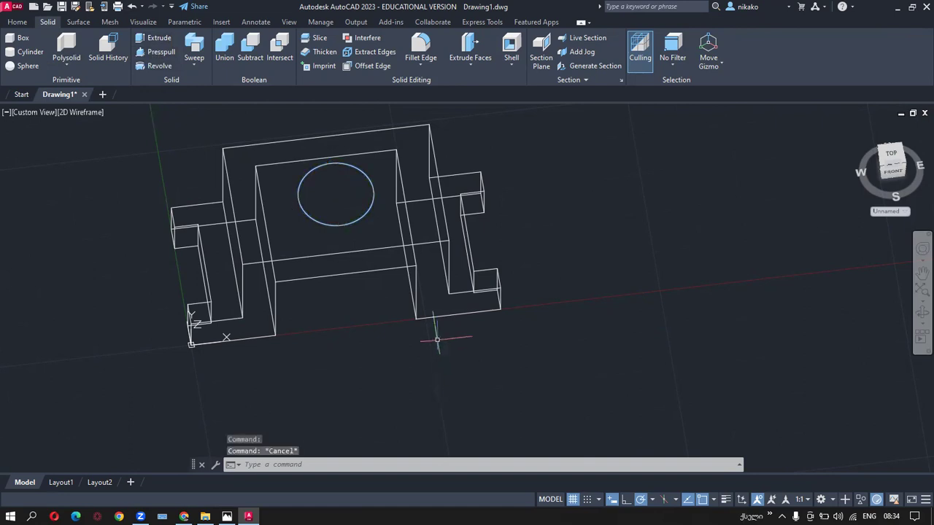
click(323, 65)
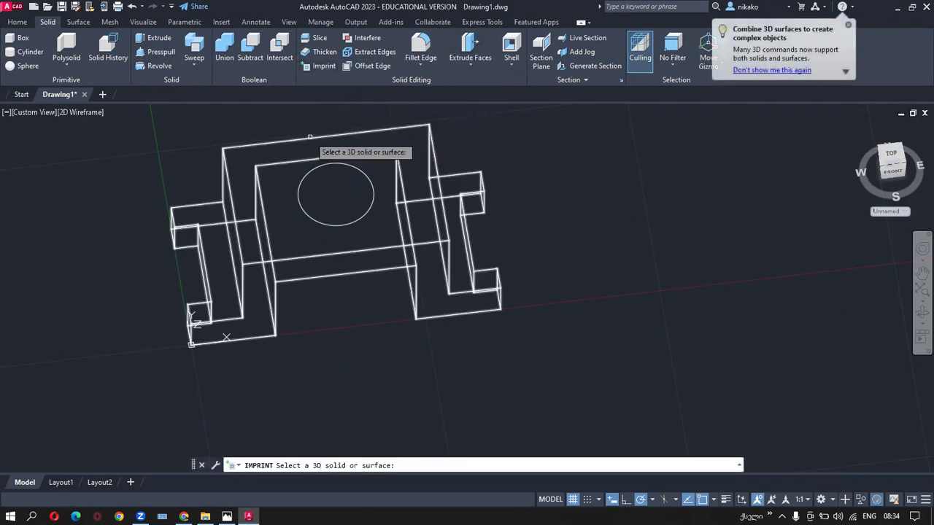
click(303, 206)
right_click(346, 211)
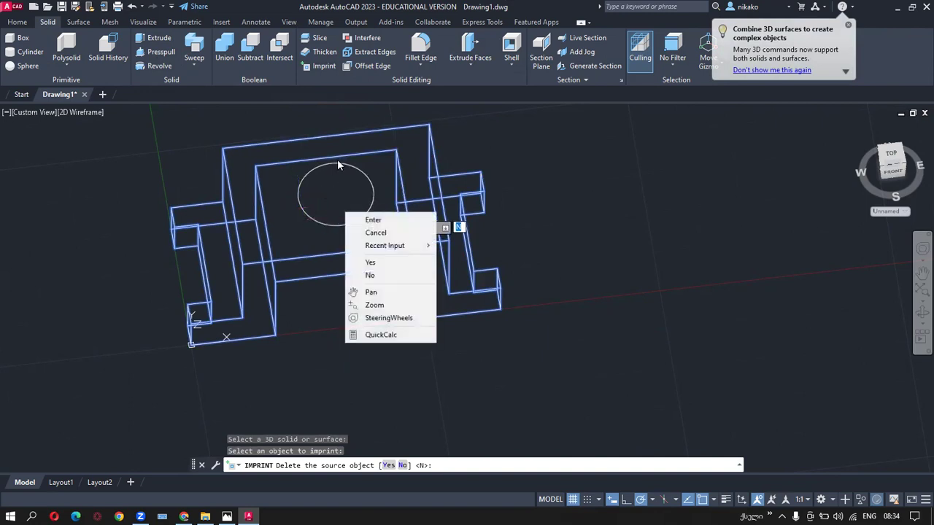
click(370, 262)
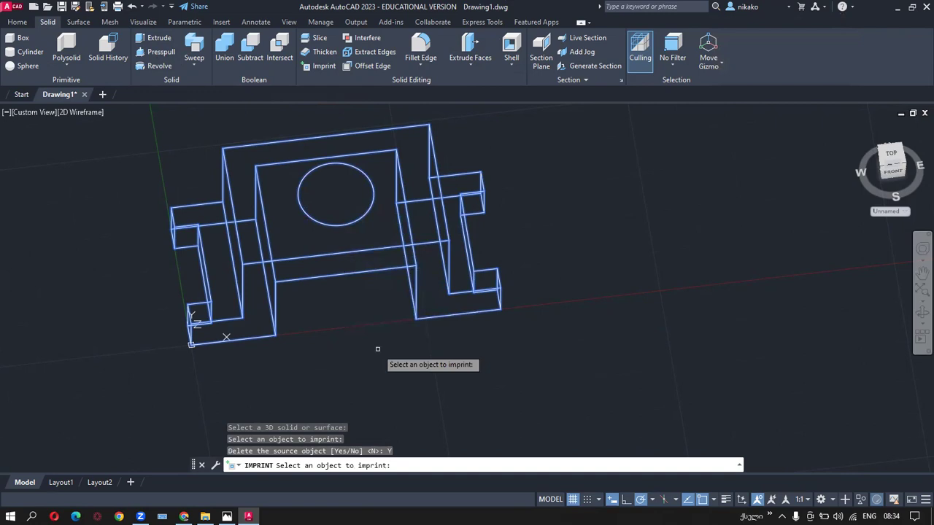
key(Return)
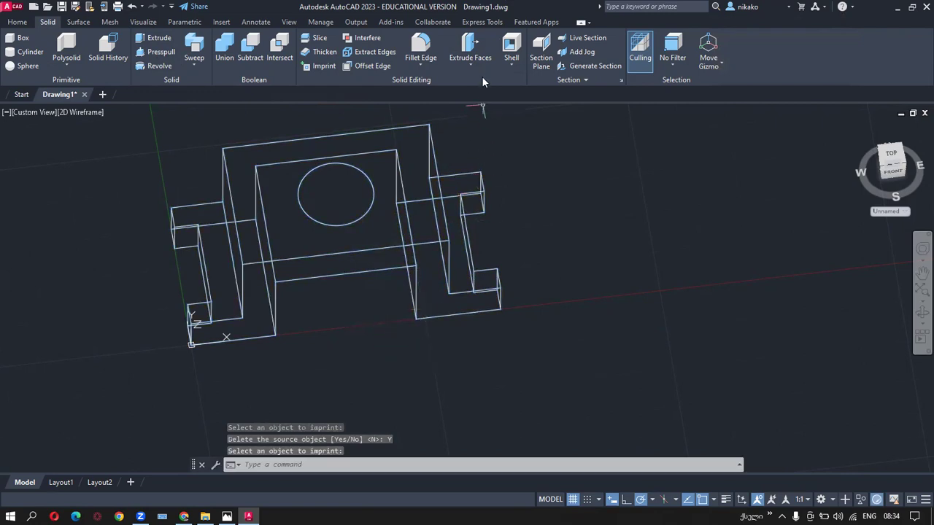
Attempt Extrude Faces on the circular face, cancelling the wrong face selections.
click(469, 48)
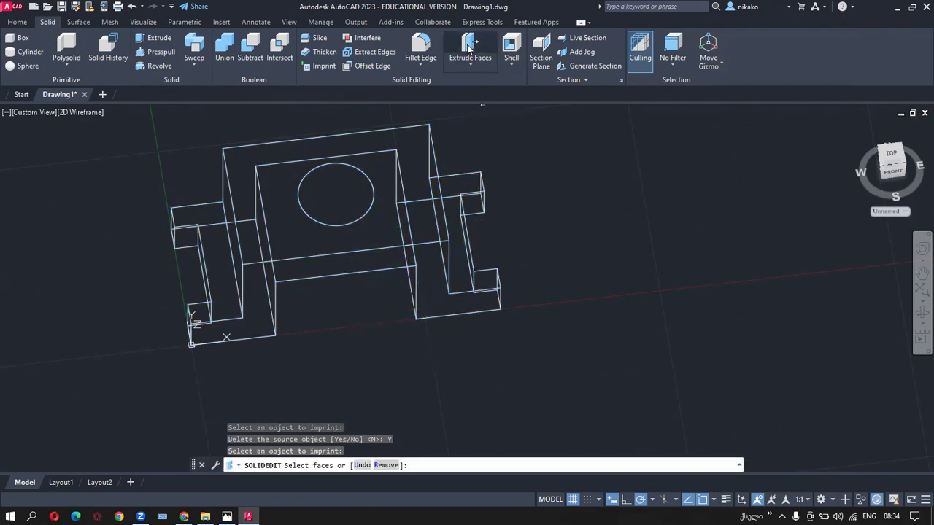
click(332, 190)
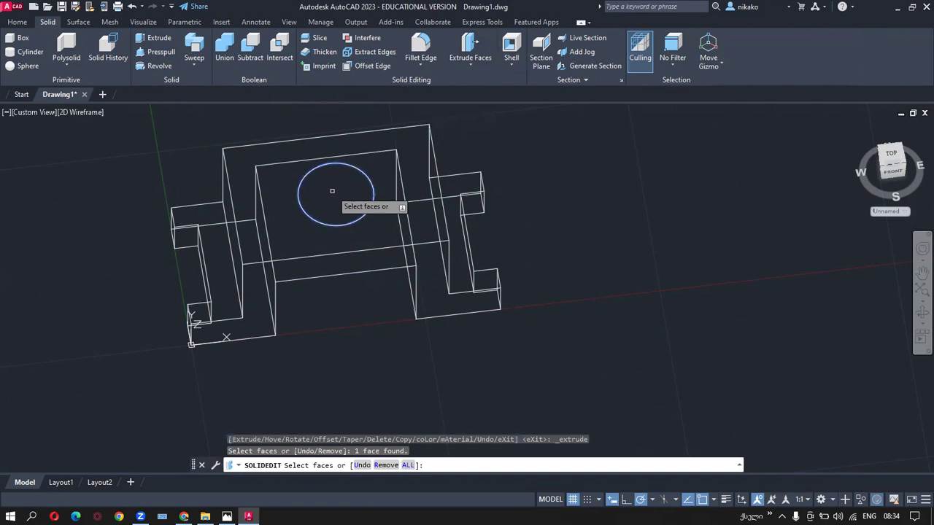
key(Escape)
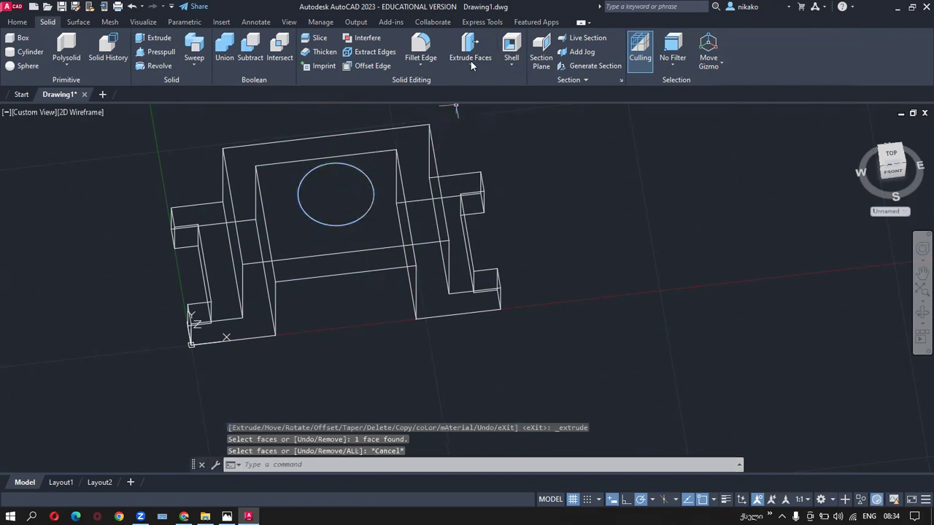
click(473, 44)
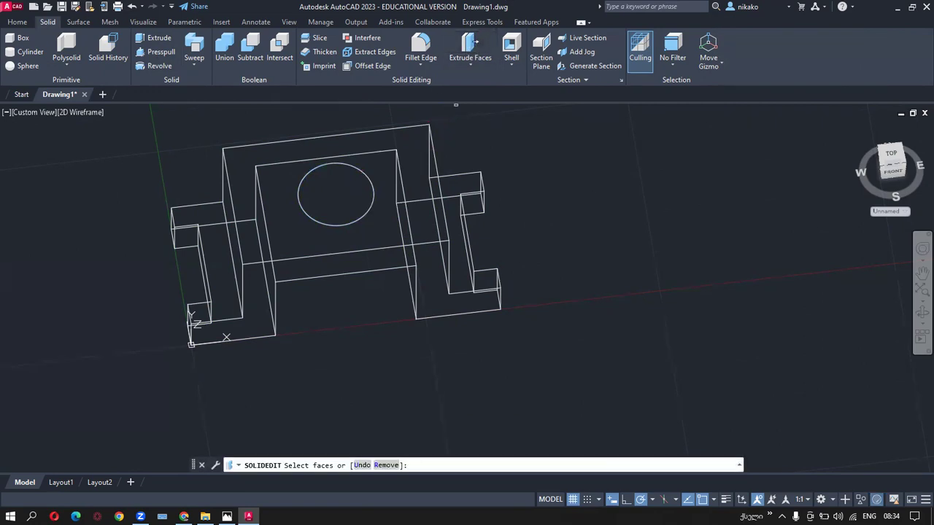
click(366, 176)
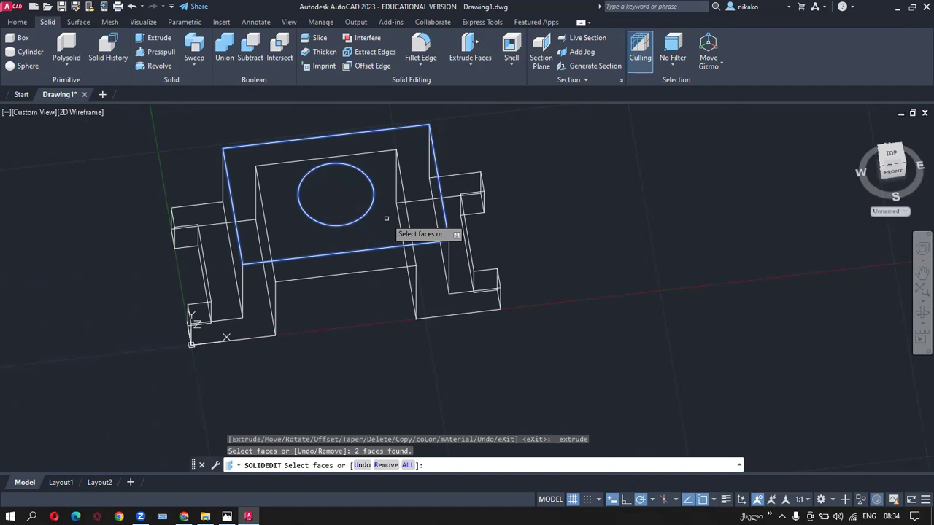
key(Escape)
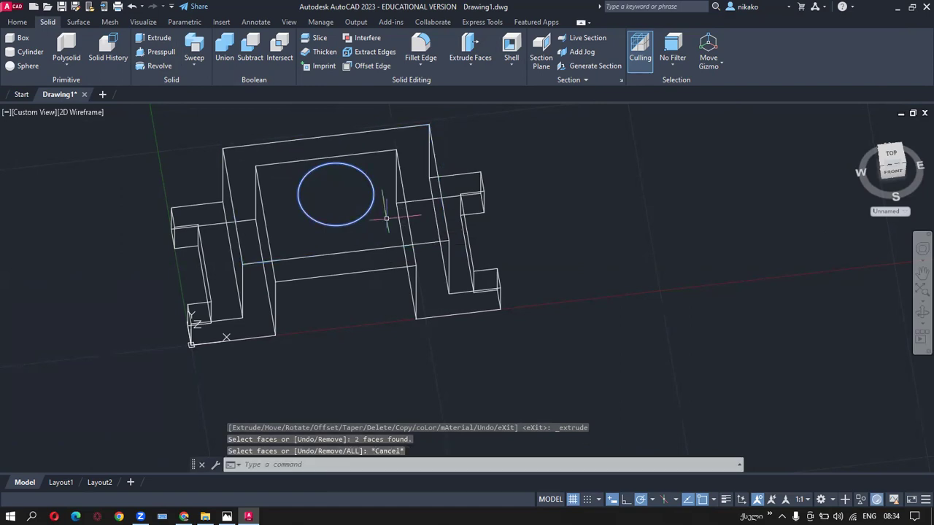
Extrude only the circular face by -234 with 0 taper to cut the hole.
click(467, 47)
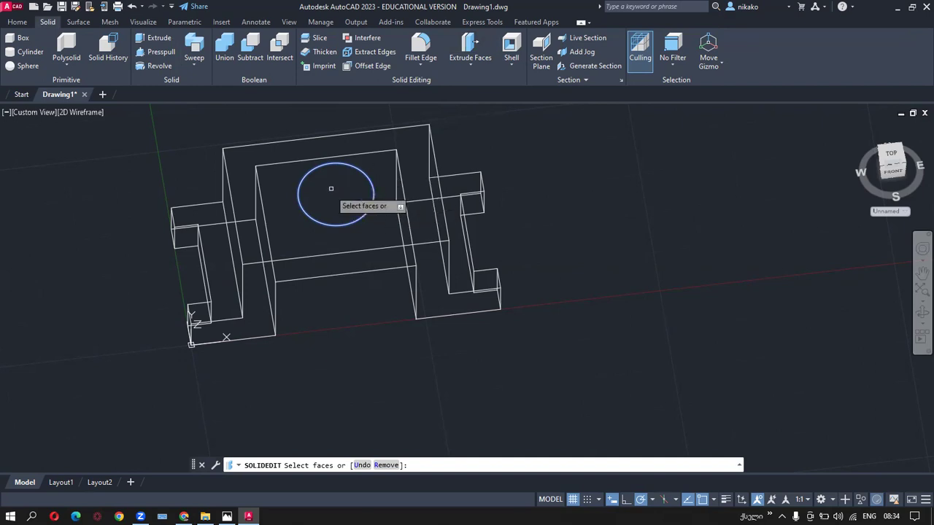
click(335, 191)
key(Return)
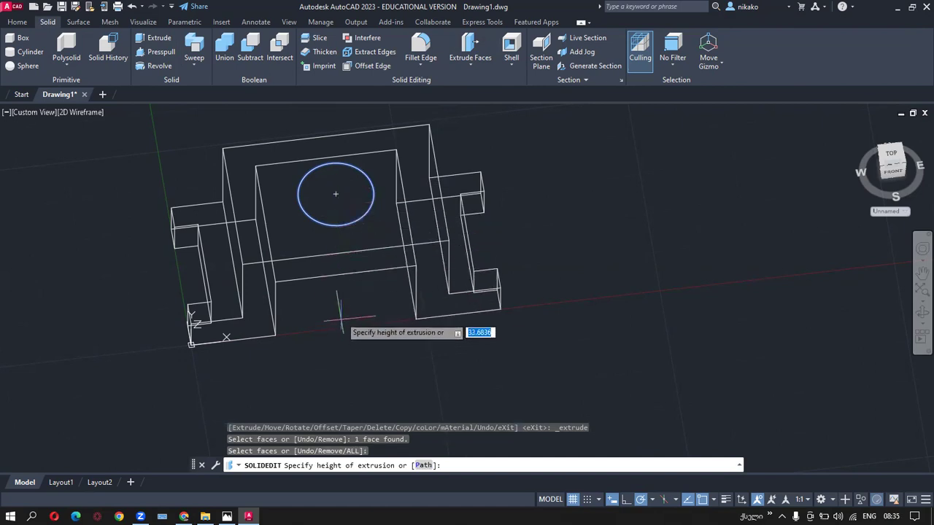
text(-234234)
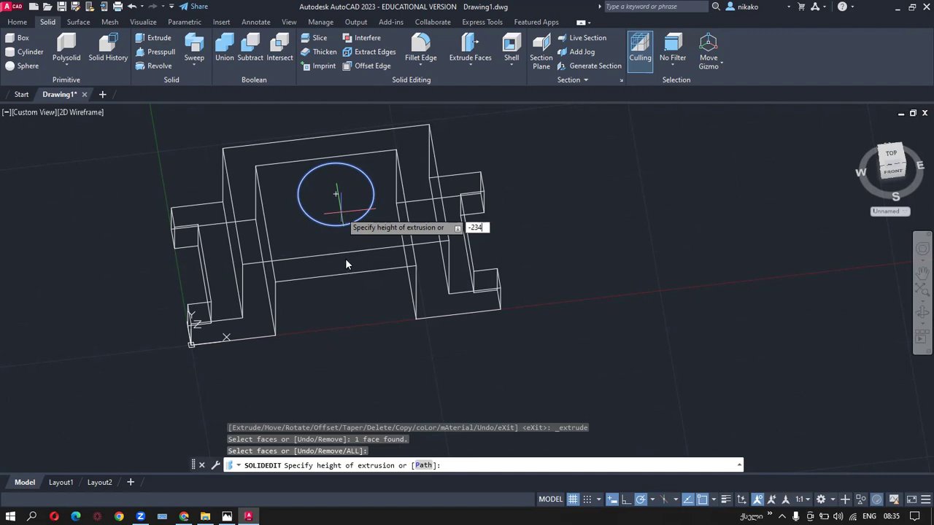
key(Return)
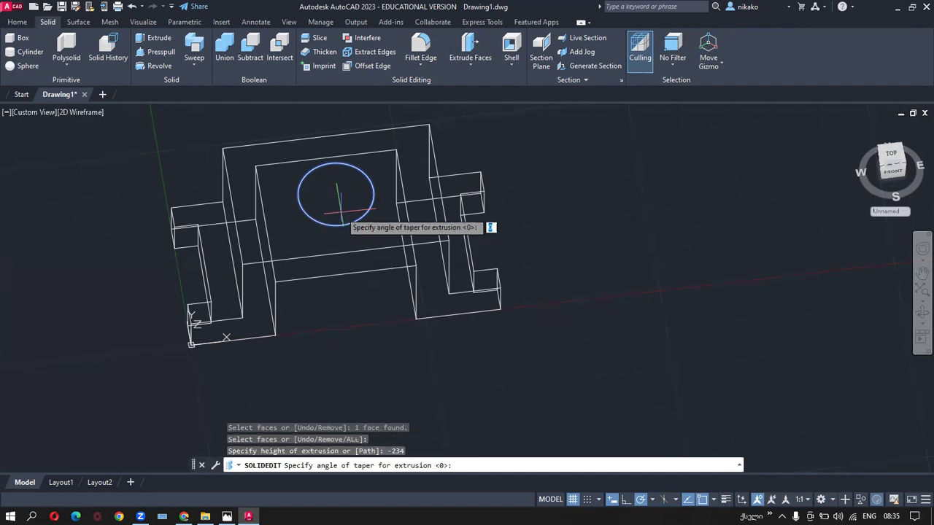
key(Return)
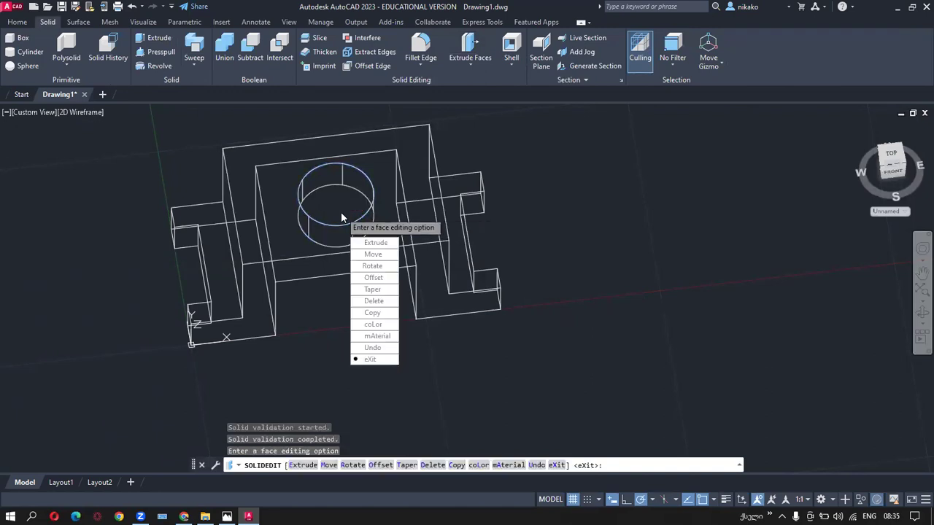
key(Escape)
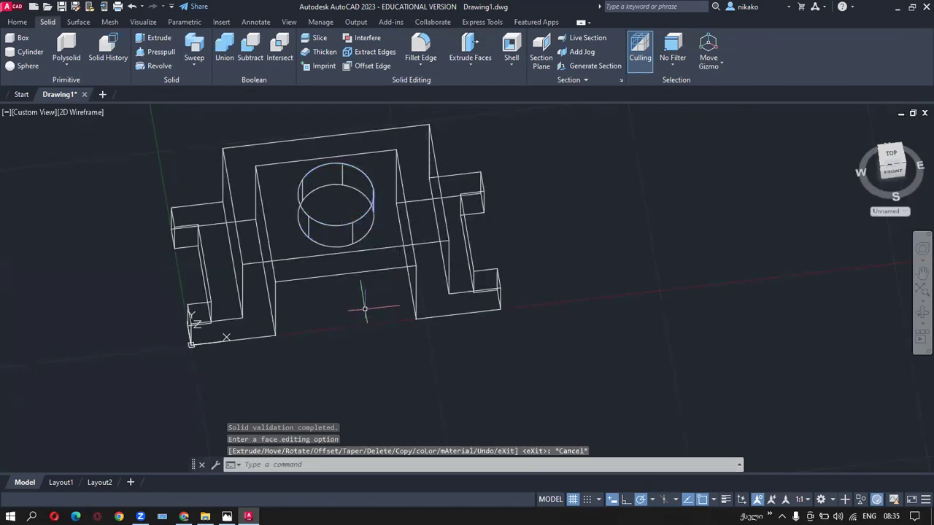
Shade the model in Conceptual style and move to a lower, frontal view.
click(94, 112)
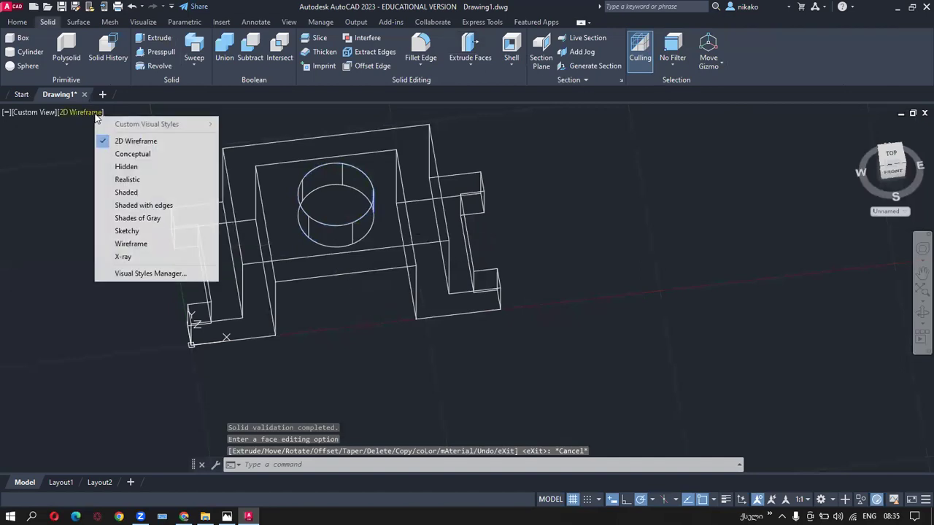
click(116, 132)
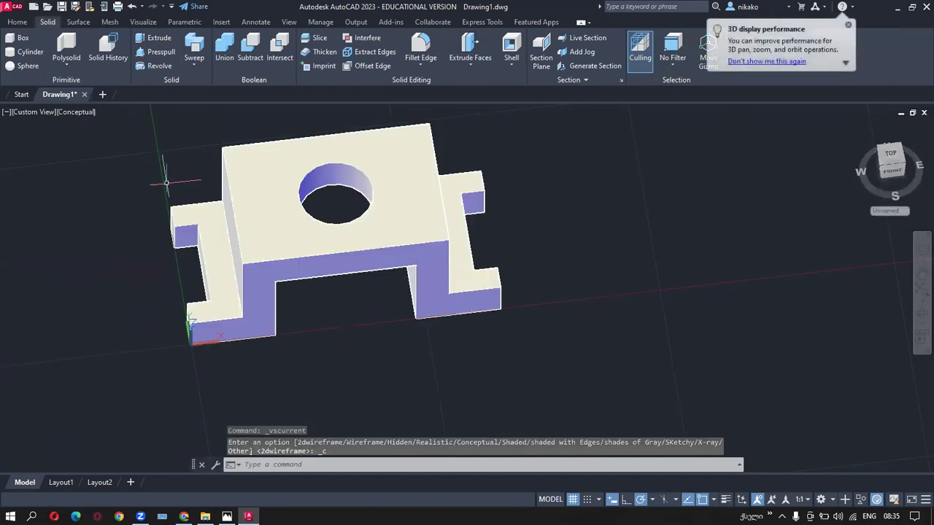
shift+middle_drag(309, 328, 314, 292)
scroll(323, 323, up, 2)
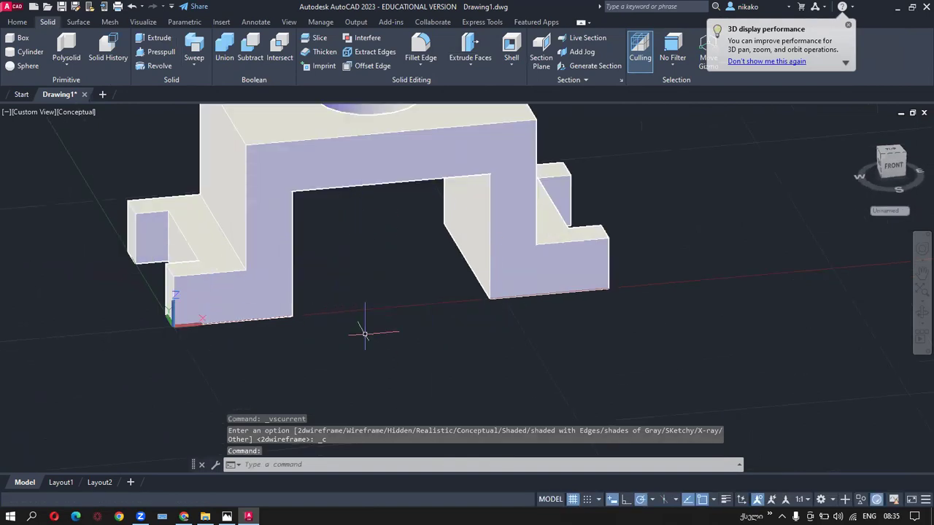
middle_drag(382, 299, 378, 362)
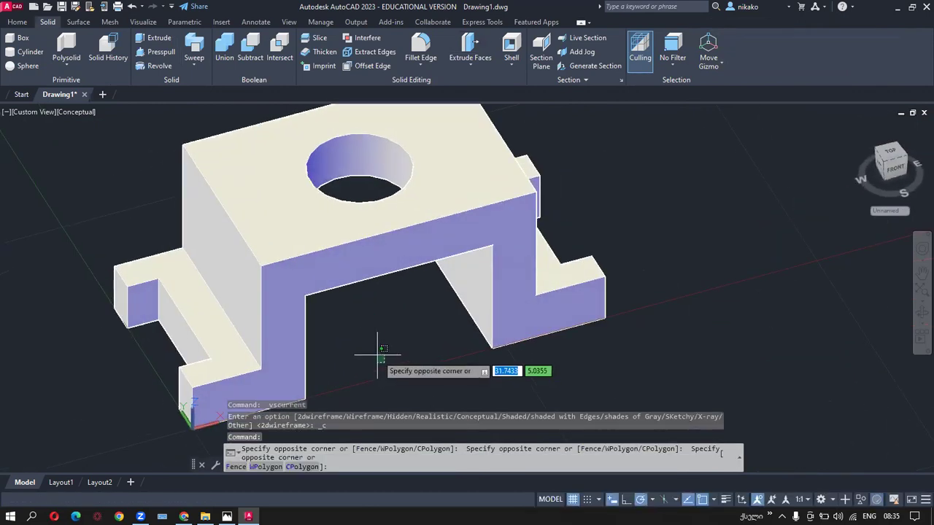
Undo three times to revert the view changes and the -234 hole extrusion.
key(Escape)
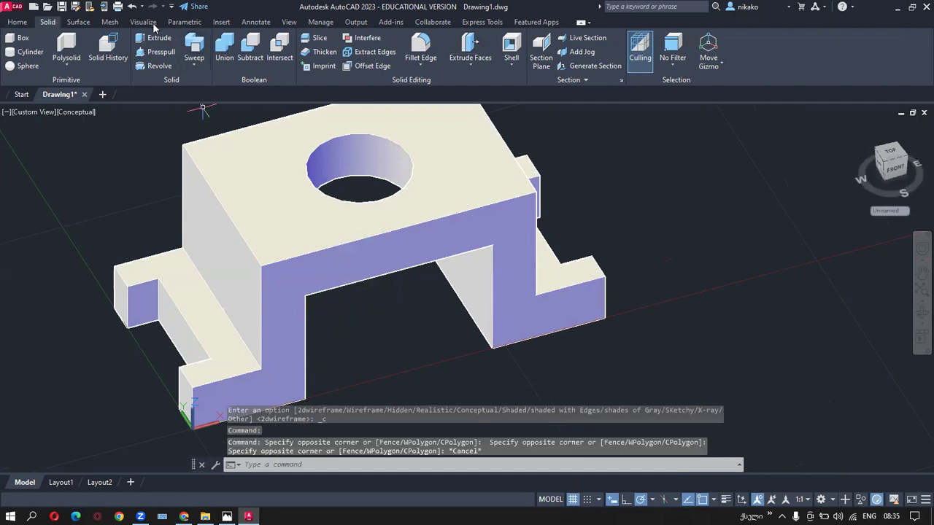
click(134, 7)
click(134, 7)
click(134, 7)
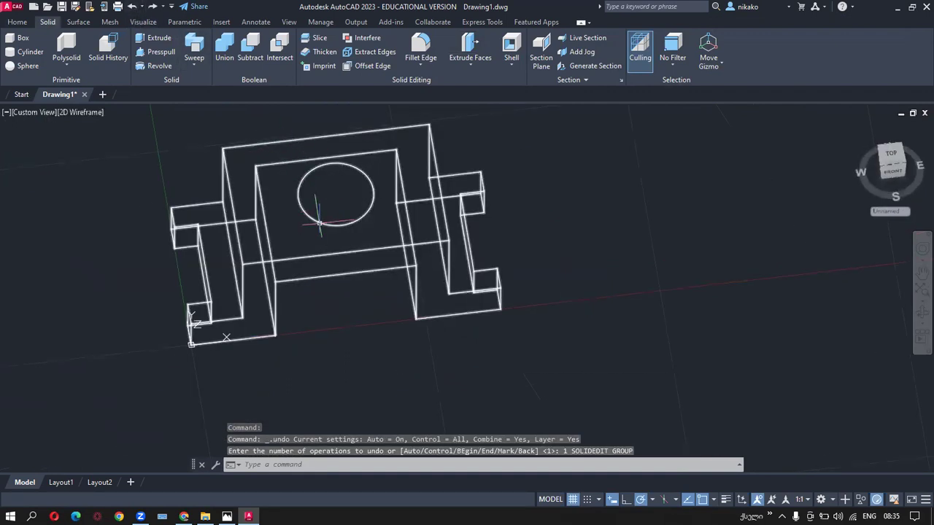
Draw a line starting 5 units up and ending on the solid's edge.
shift+middle_drag(367, 330, 410, 309)
click(17, 22)
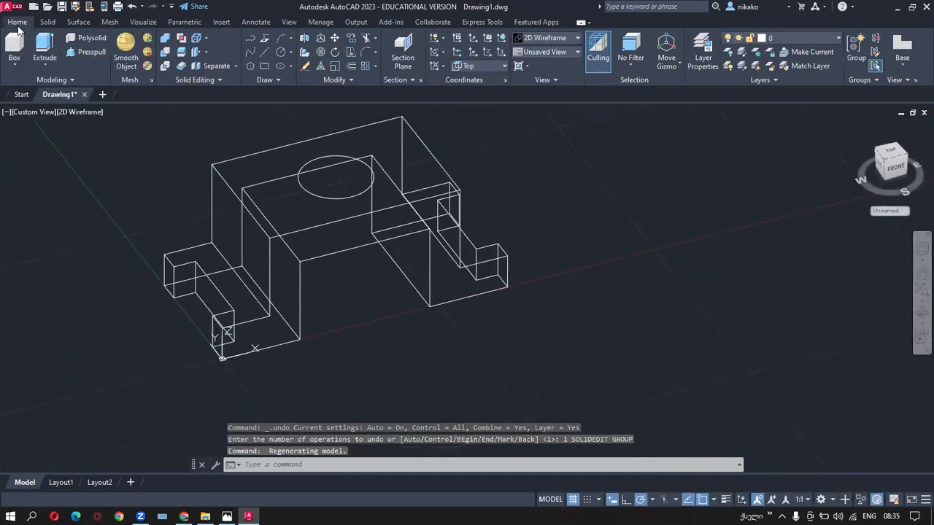
click(265, 50)
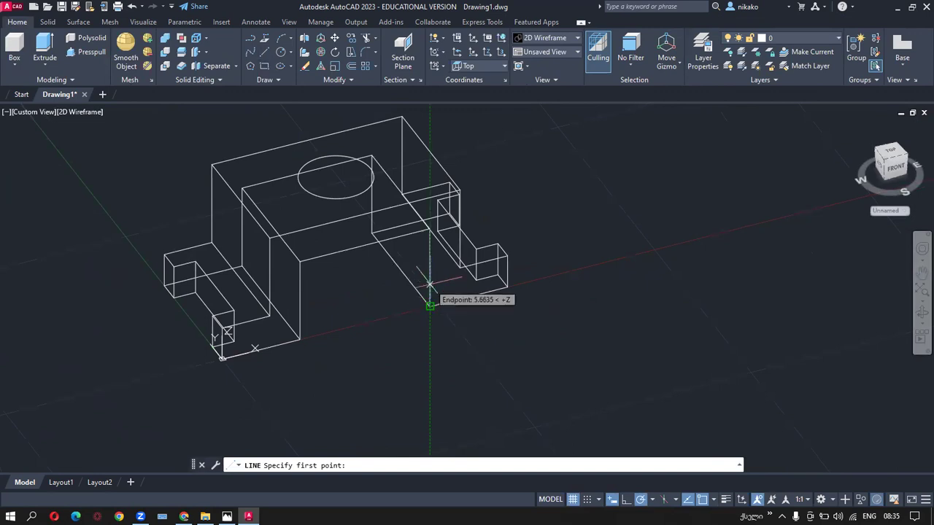
text(5)
key(Return)
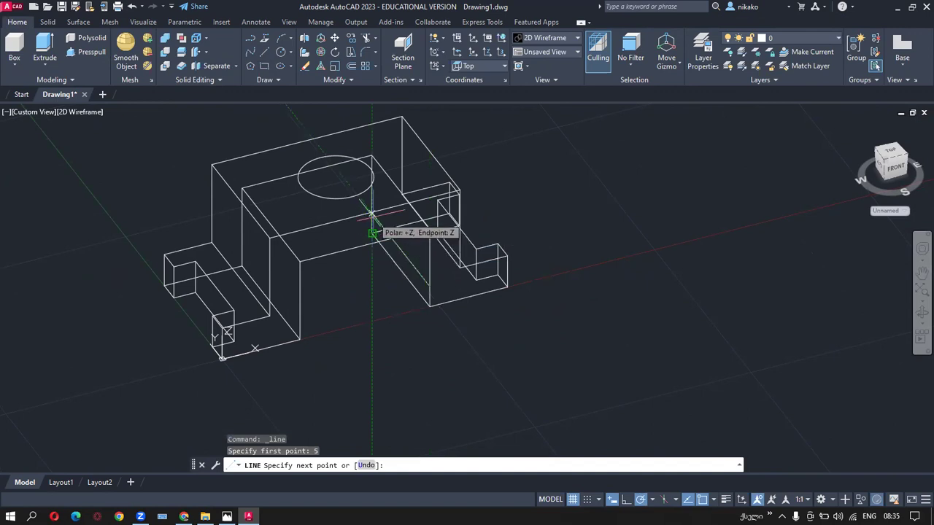
click(371, 215)
key(Return)
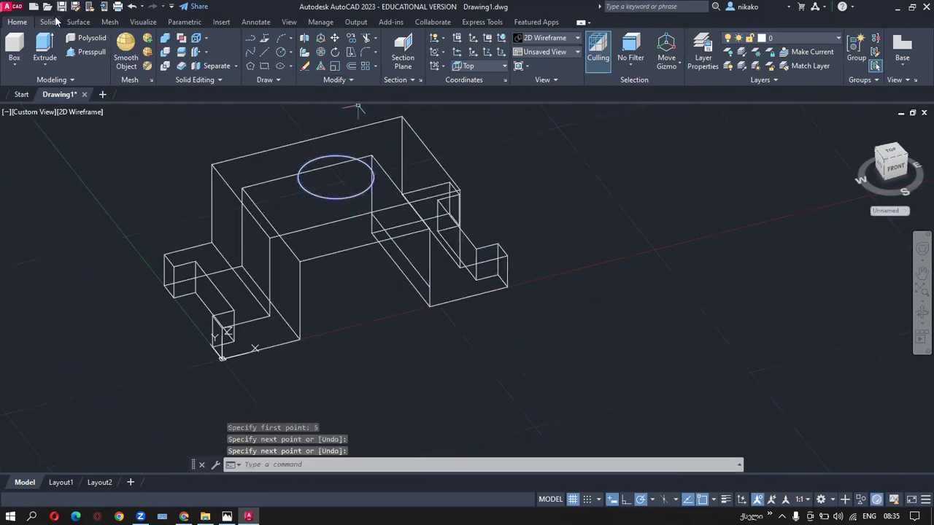
Imprint the line onto the bracket solid, deleting the source line.
click(47, 22)
click(319, 66)
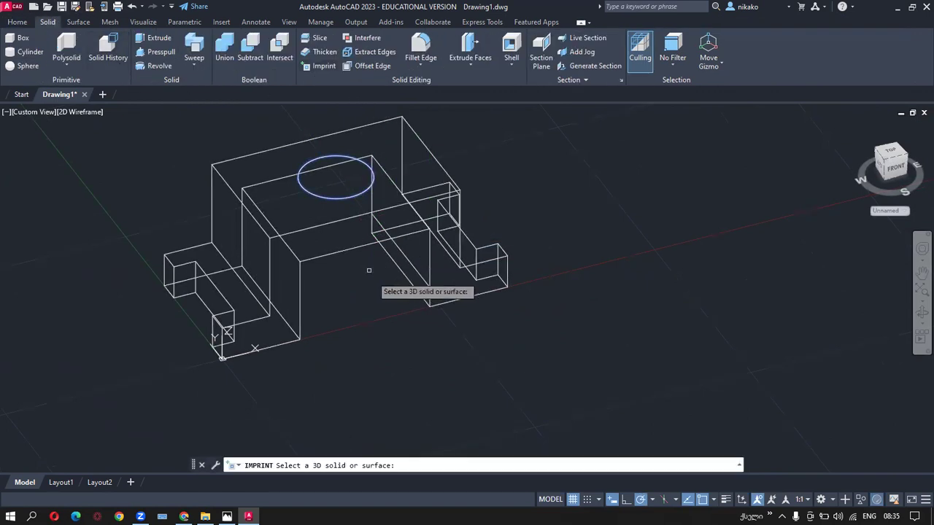
click(429, 305)
click(423, 286)
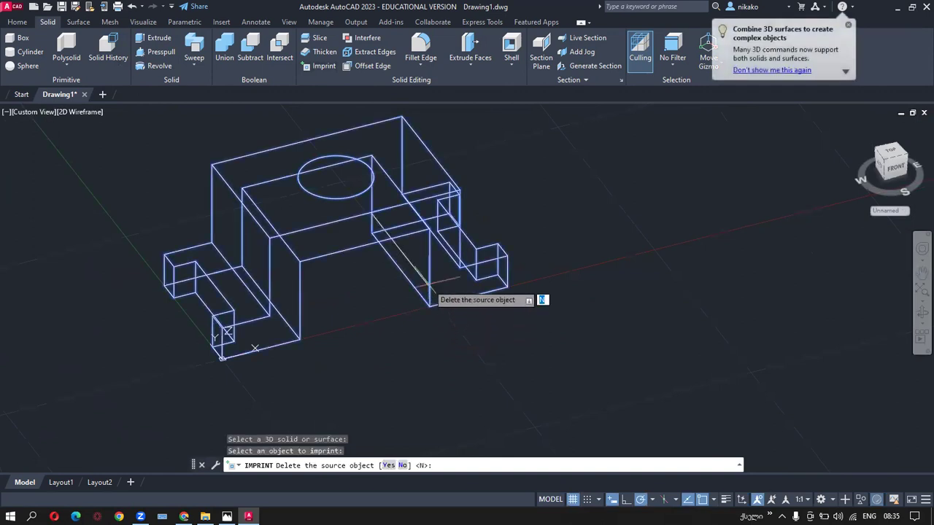
right_click(383, 328)
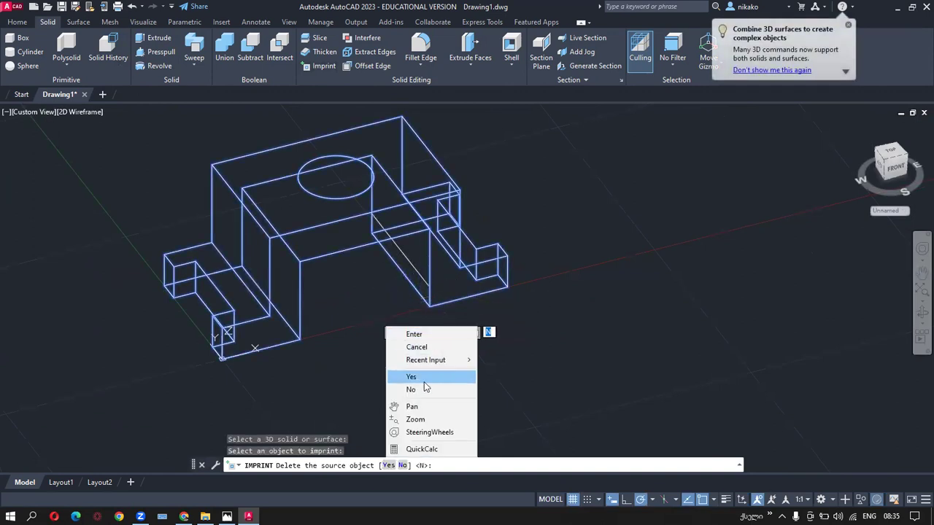
click(416, 376)
key(Return)
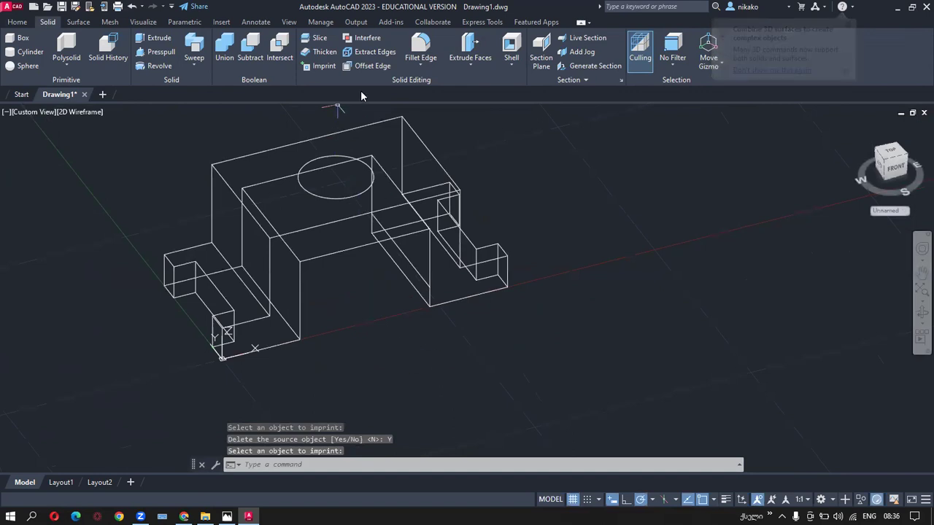
Extrude the inner face under the arch to the arch's far corner with no taper.
click(470, 45)
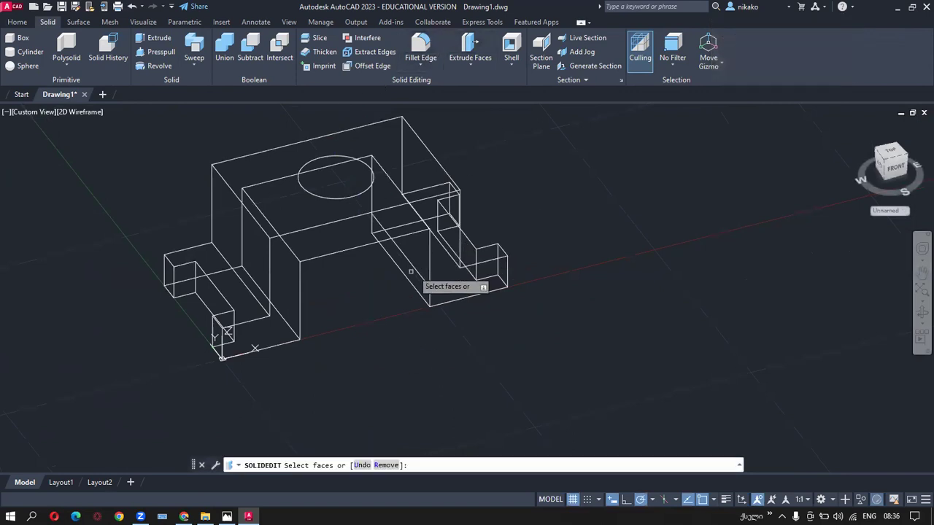
click(409, 274)
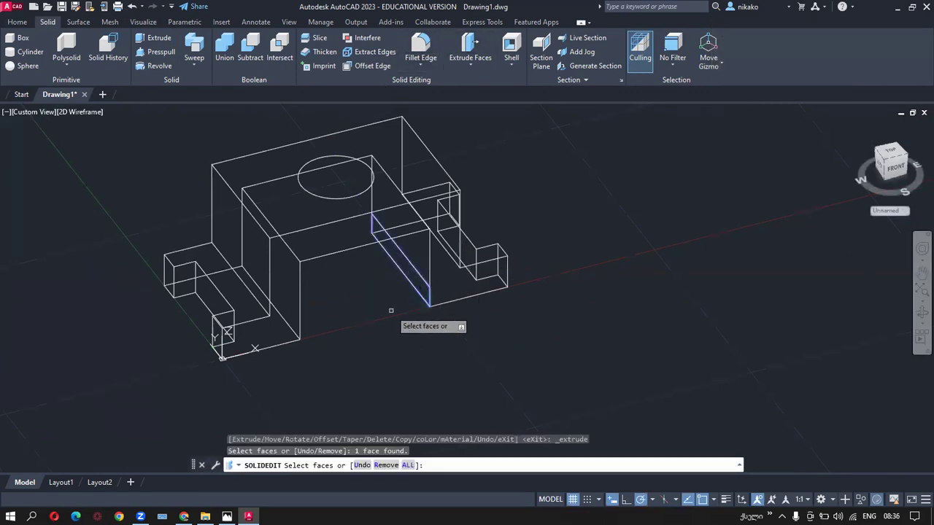
right_click(393, 314)
click(412, 319)
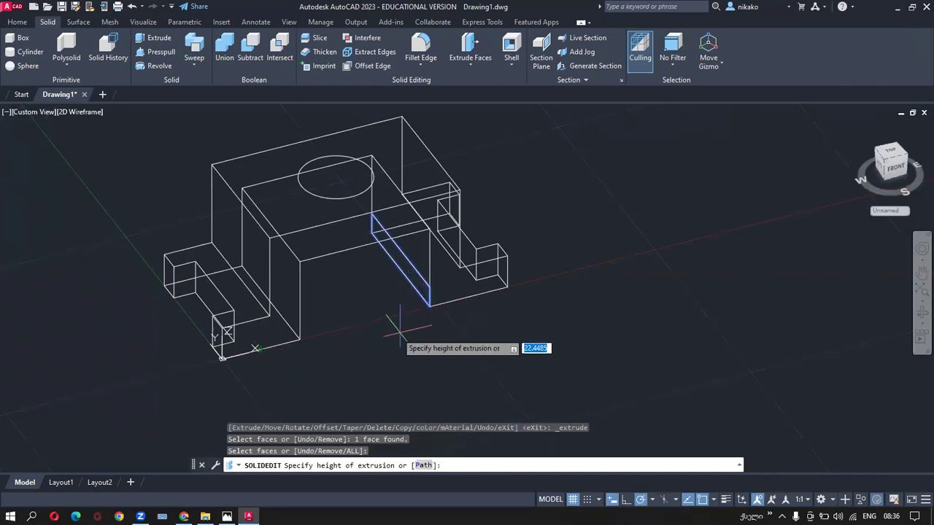
click(430, 306)
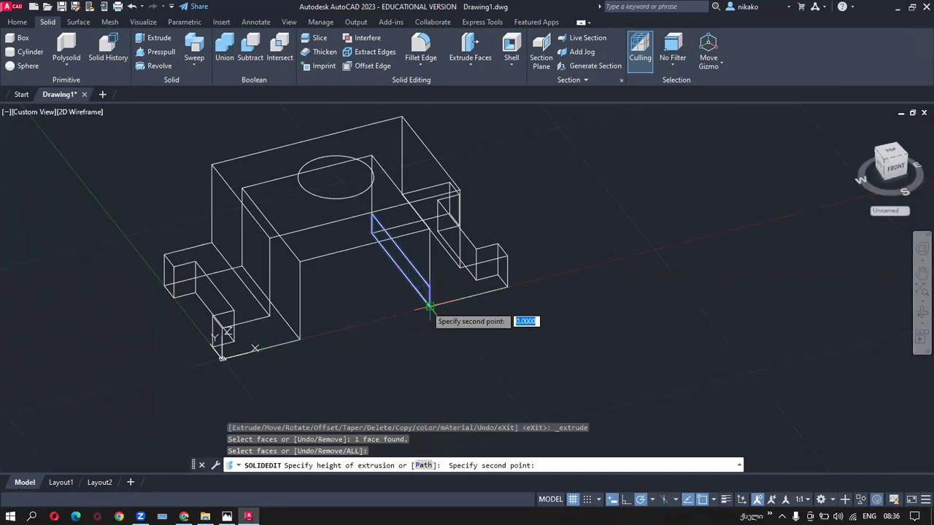
click(300, 339)
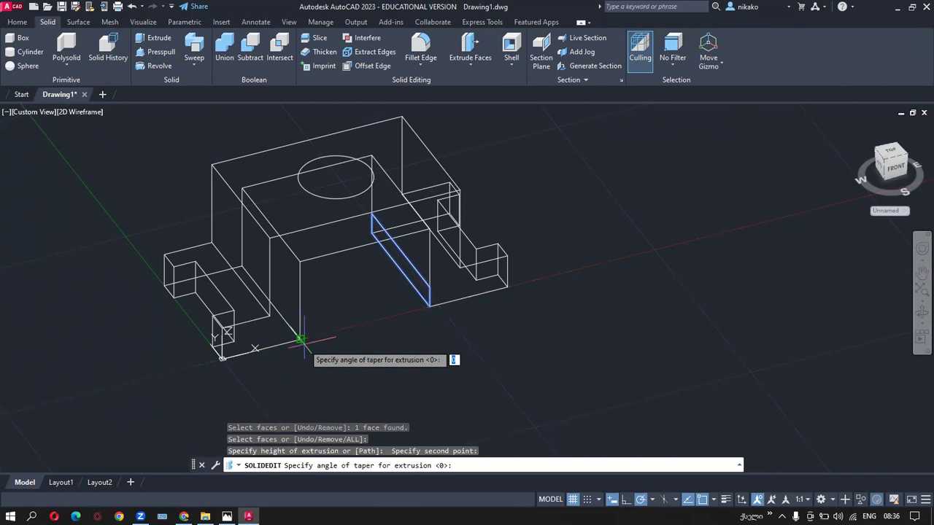
key(Return)
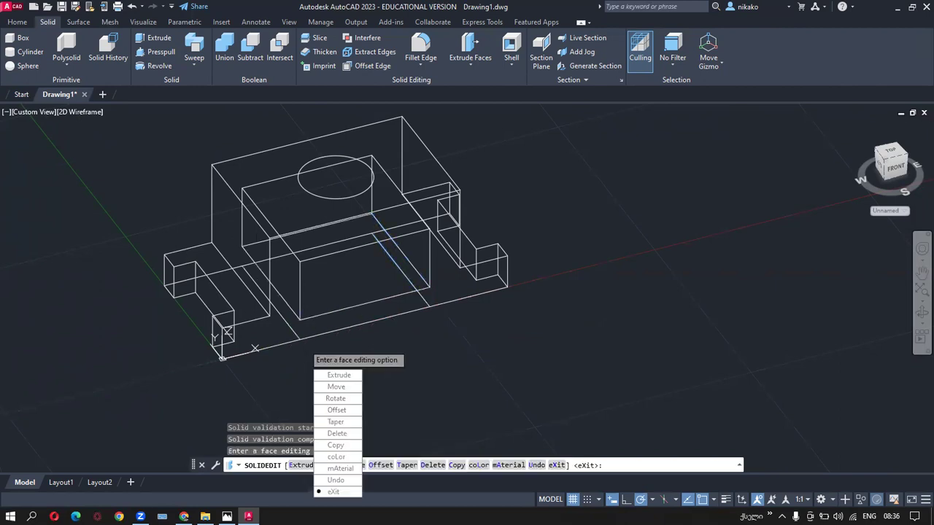
key(Escape)
click(78, 111)
Briefly shade and orbit the bracket, then display it in 2D Wireframe.
click(100, 154)
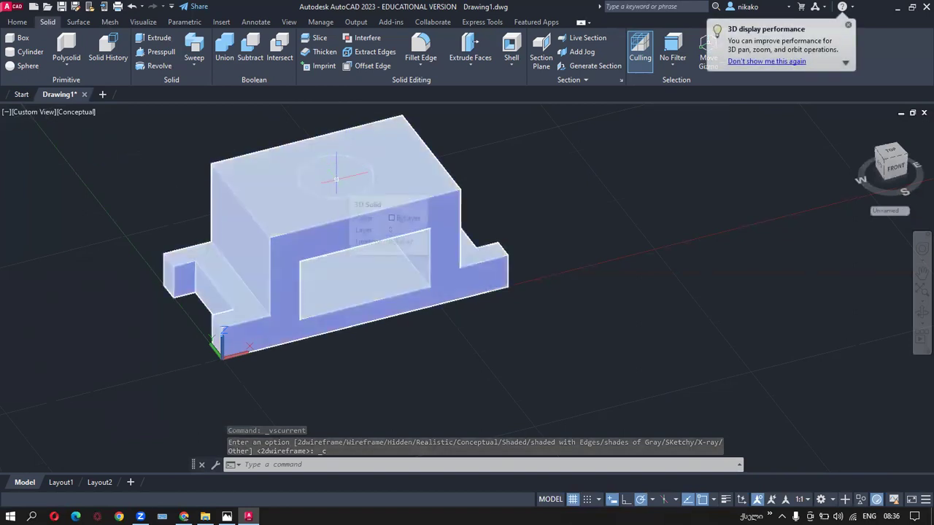
shift+middle_drag(336, 179, 318, 241)
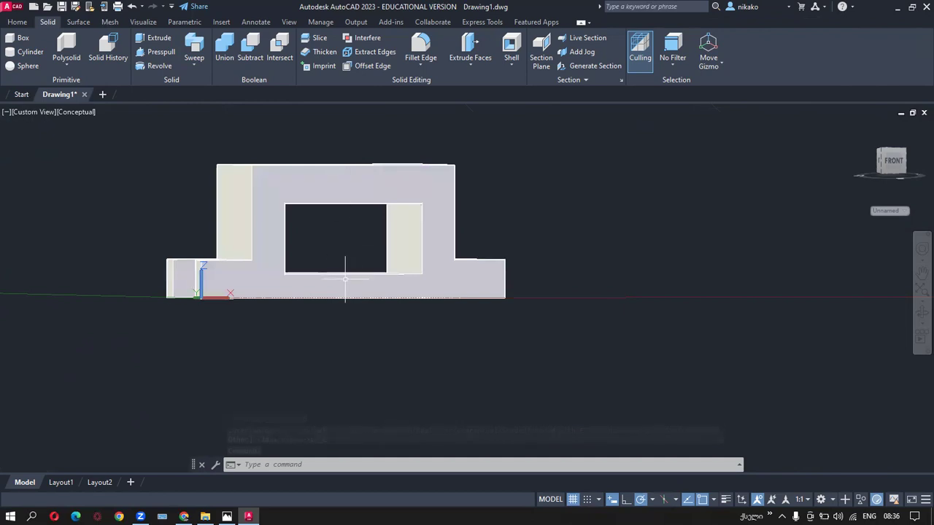
shift+middle_drag(376, 309, 387, 341)
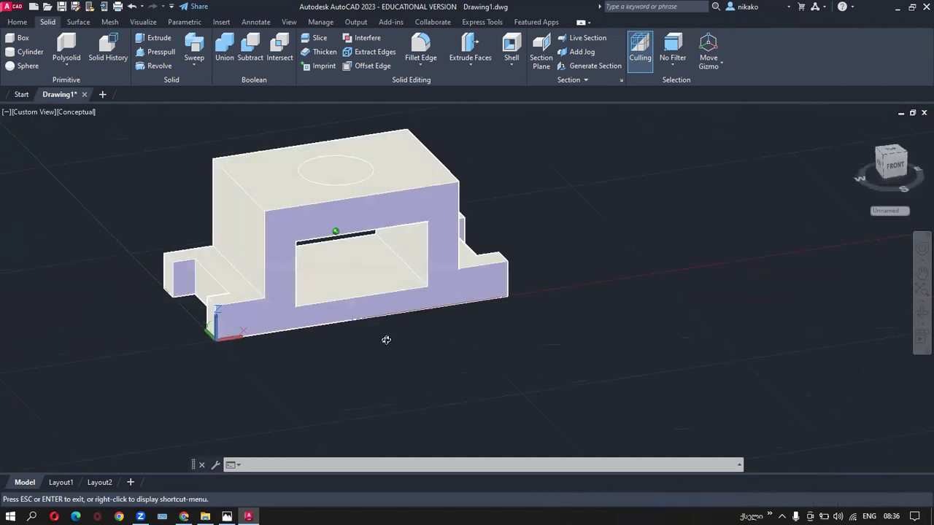
click(76, 112)
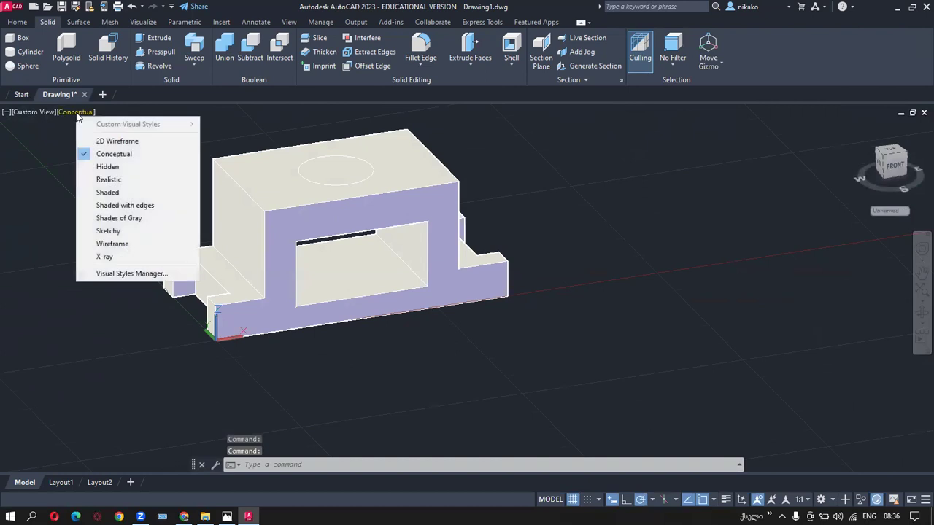
click(106, 135)
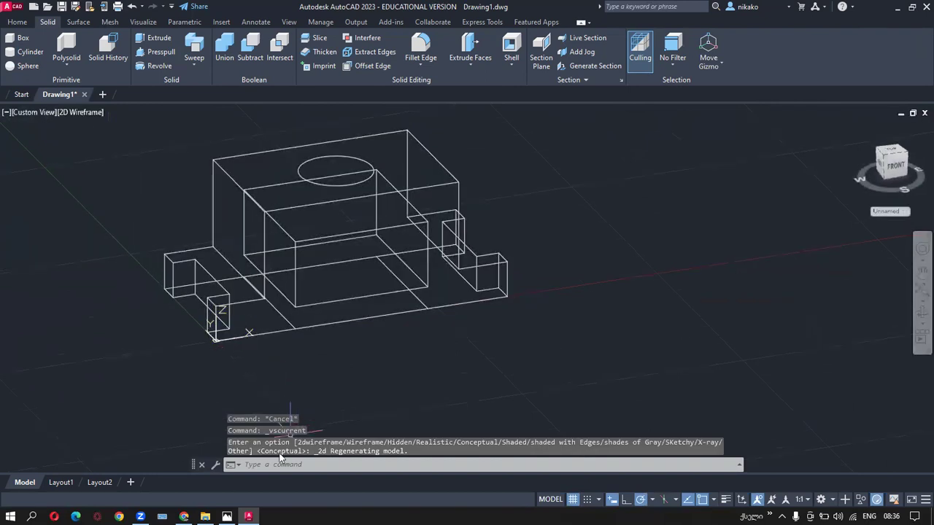
Switch to Photos showing the reference drawing 1.jfif.
key(alt+Tab)
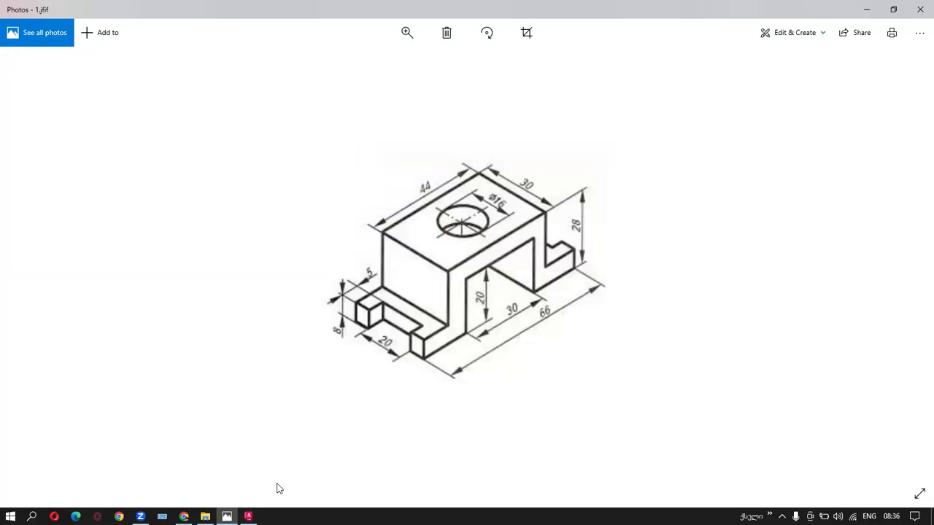
Back in AutoCAD, extrude the top circular face by -25 with 0 taper.
key(alt+Tab)
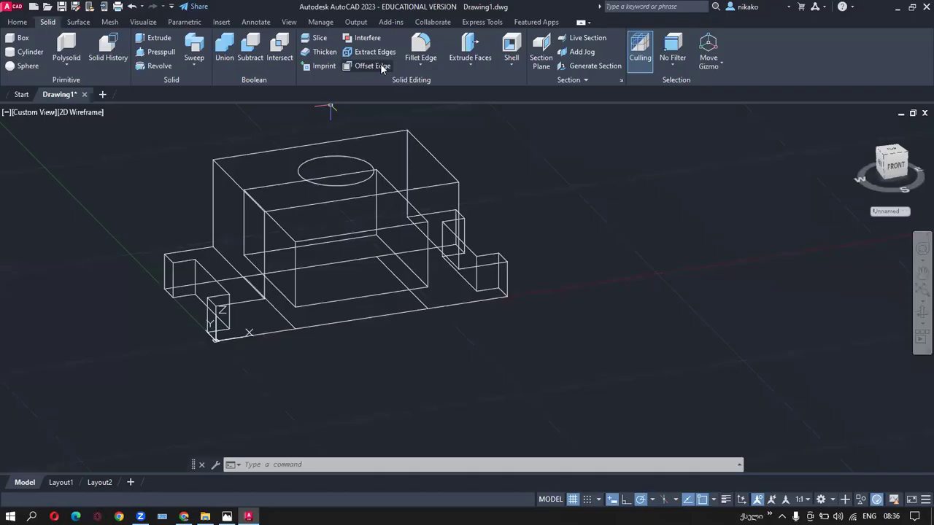
click(471, 40)
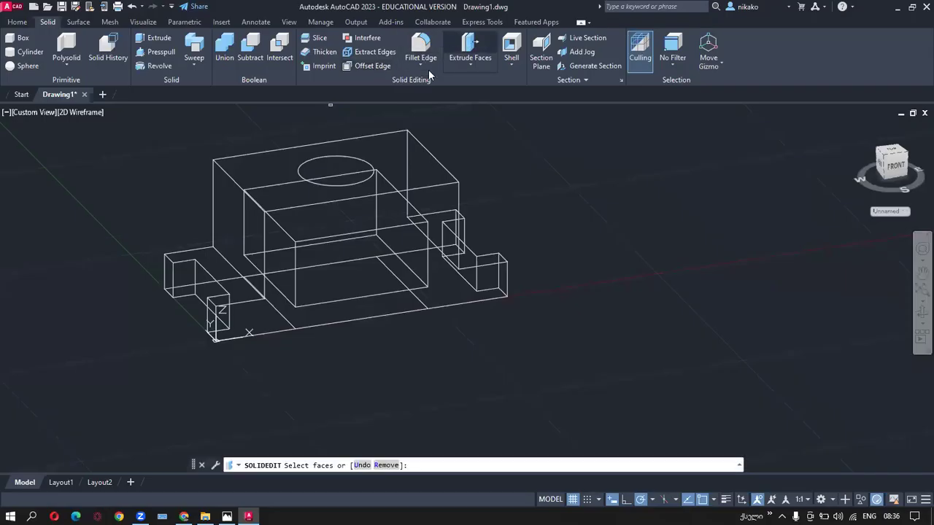
click(335, 161)
key(Return)
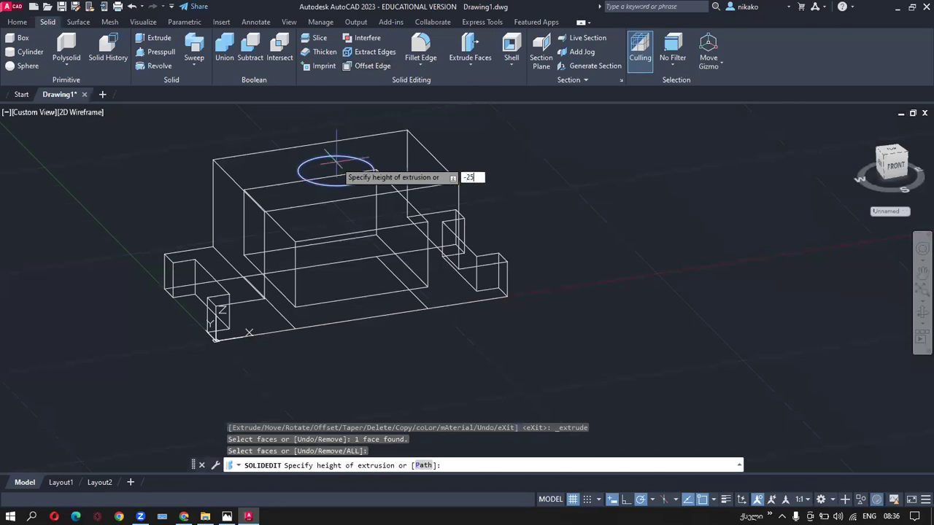
key(Return)
key(Return)
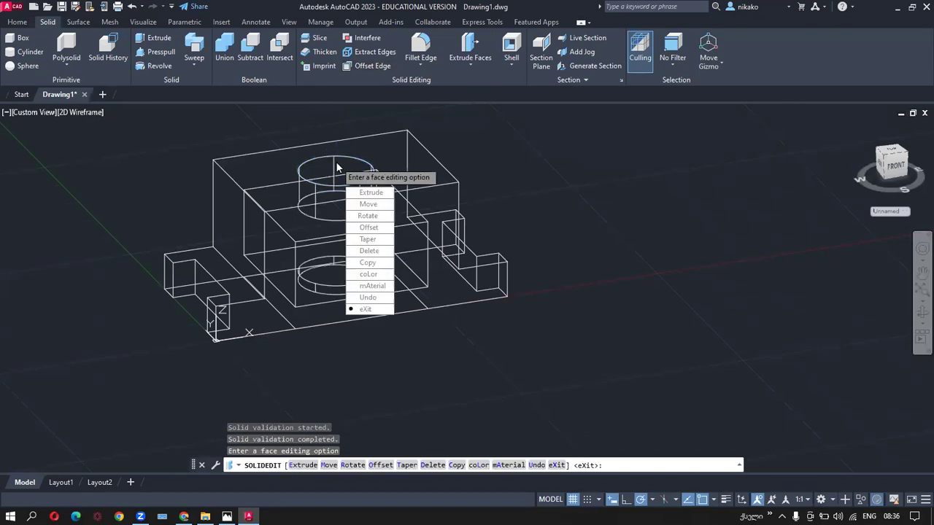
key(Escape)
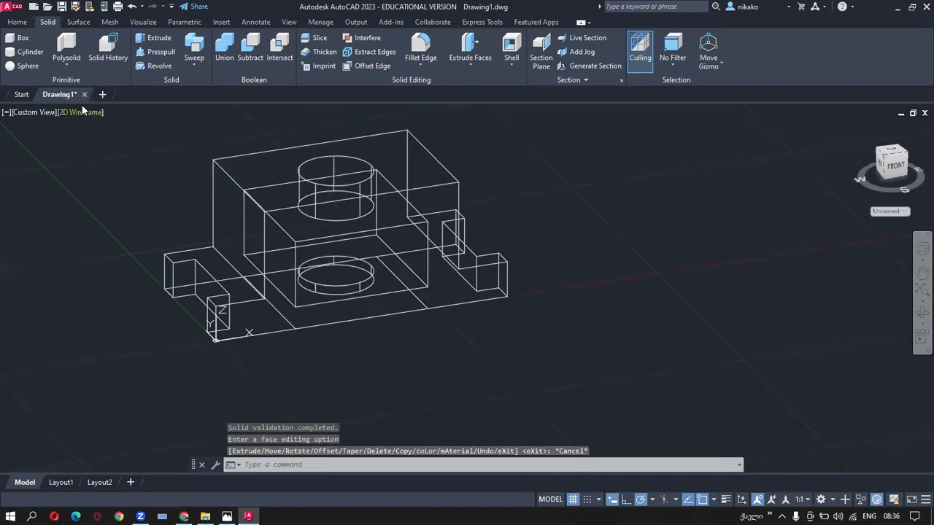
click(84, 111)
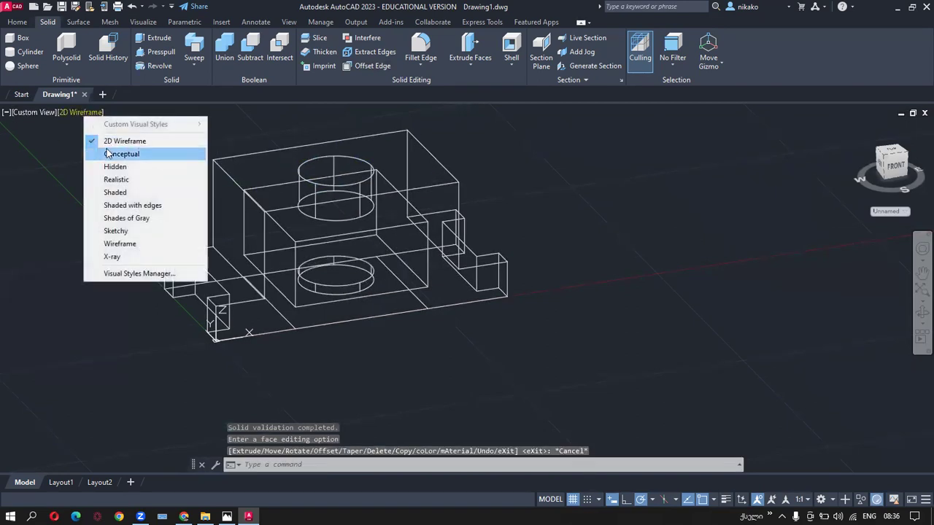
Shade the bracket in Conceptual style and orbit to a near-front view.
click(109, 152)
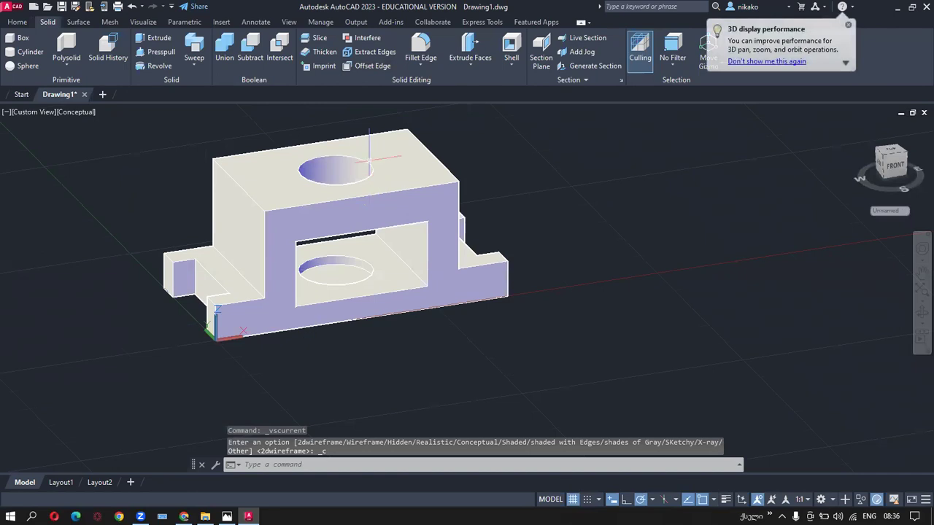
mouse_move(335, 165)
shift+middle_down()
mouse_move(364, 245)
mouse_move(365, 194)
shift+middle_up()
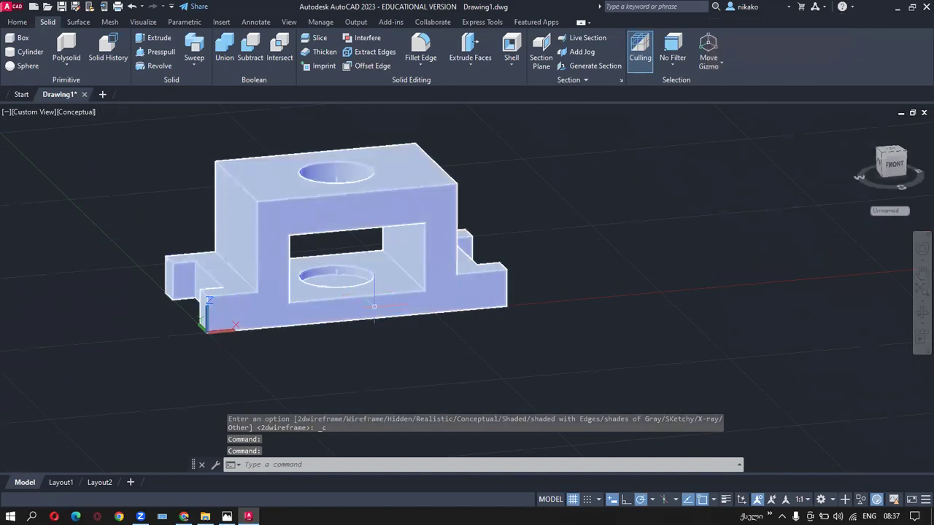
mouse_move(357, 270)
shift+middle_down()
mouse_move(348, 260)
mouse_move(367, 252)
mouse_move(312, 276)
shift+middle_up()
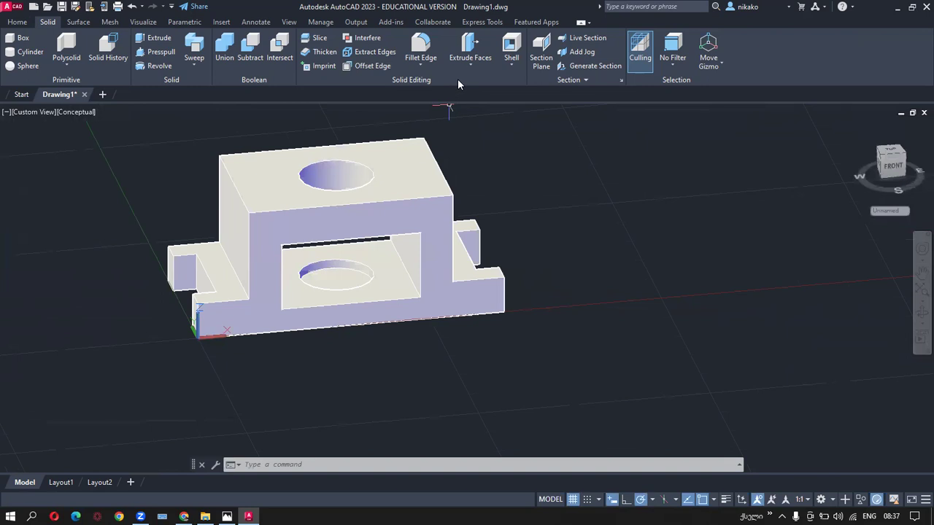
Extrude the lower circular face under the arch by -3 with 0 taper.
click(470, 45)
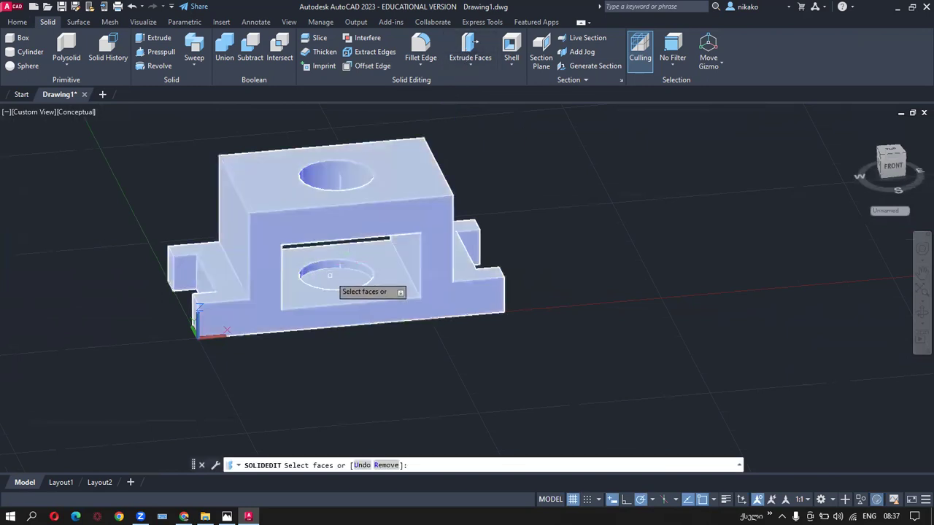
click(336, 279)
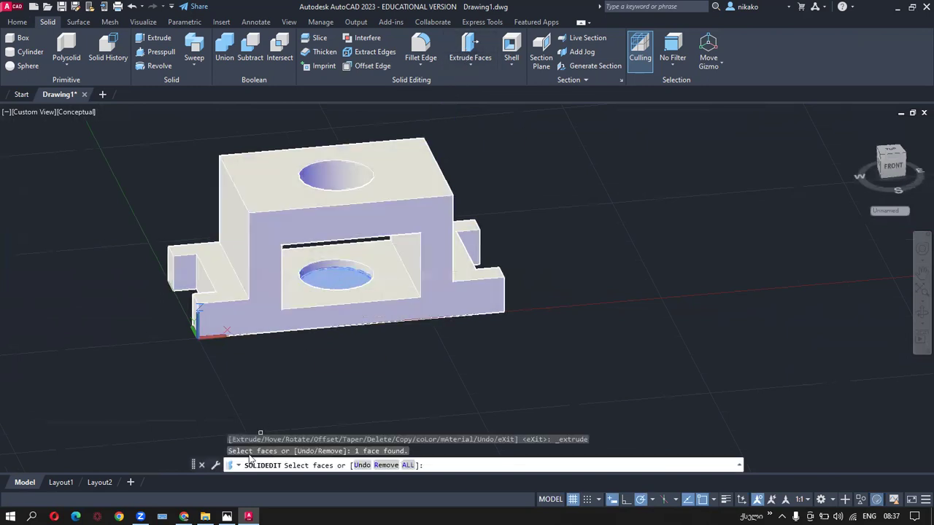
click(227, 516)
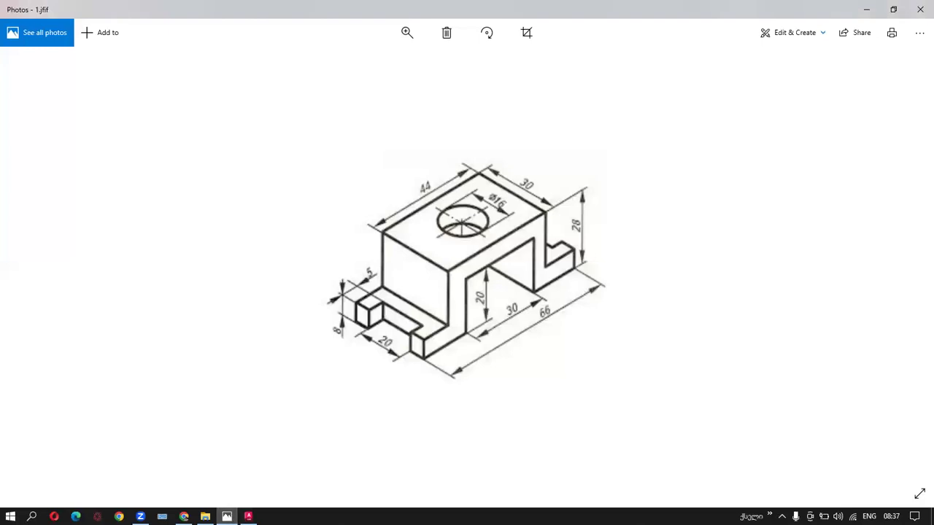
key(alt+Tab)
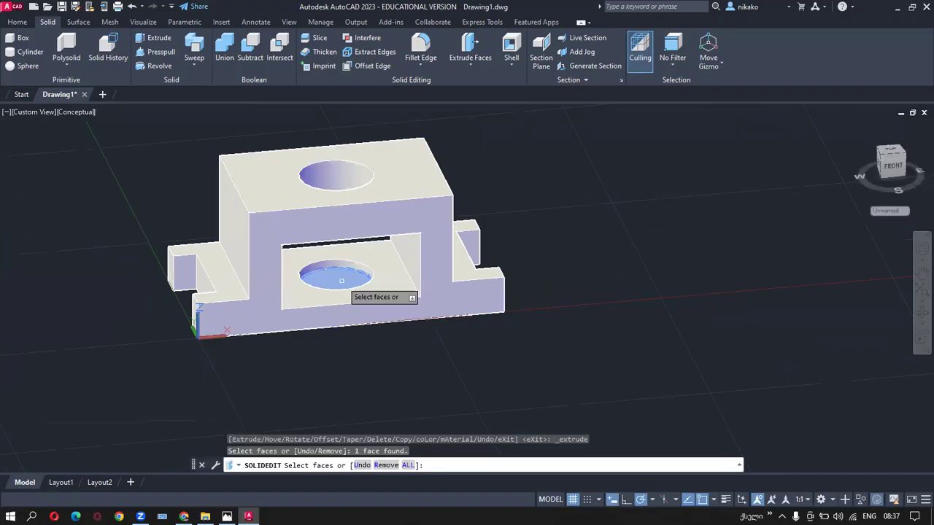
key(Return)
text(-)
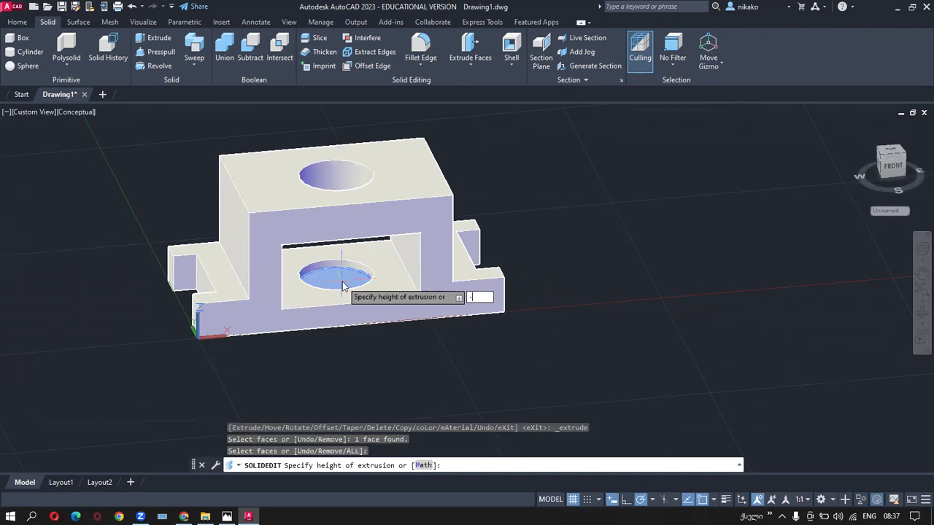
key(Return)
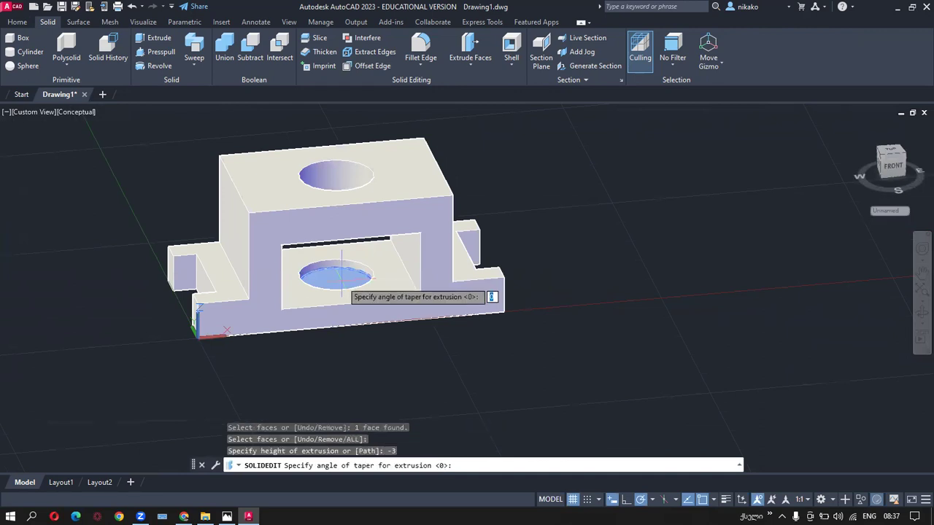
key(Return)
key(Escape)
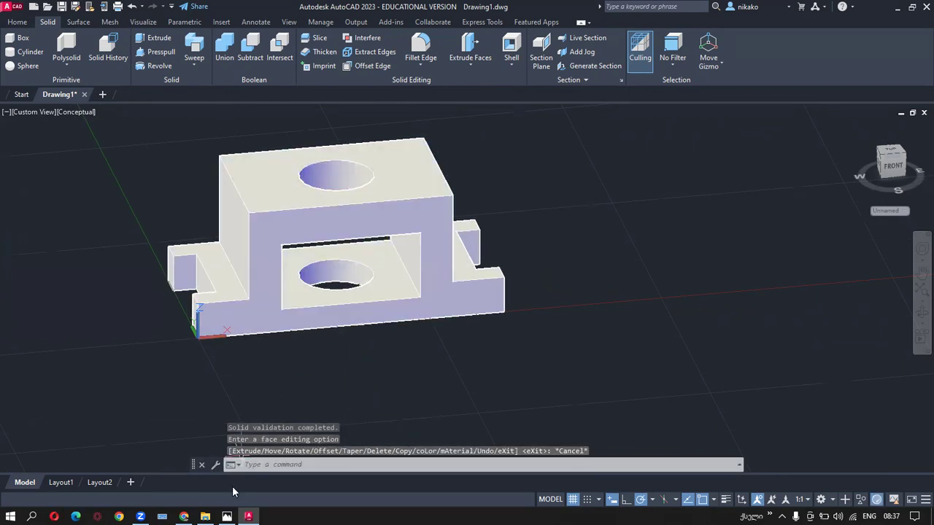
click(227, 517)
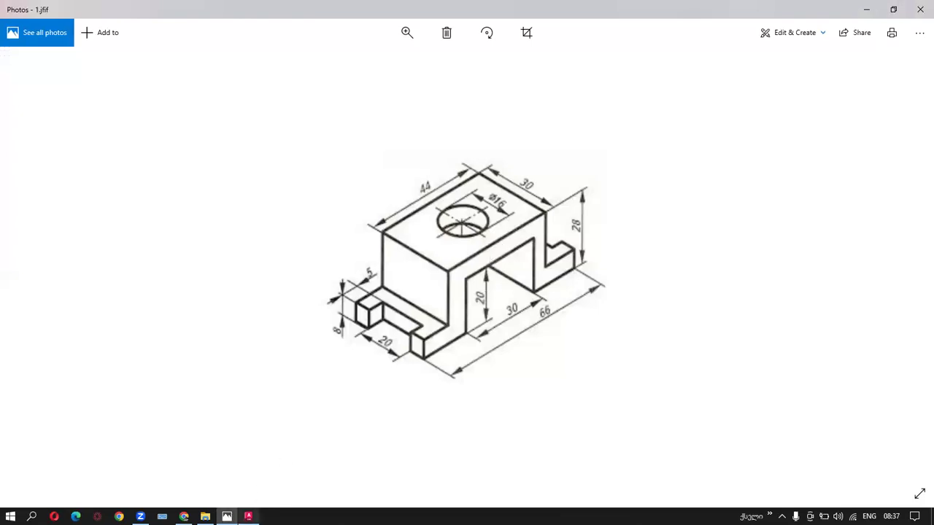
Return to AutoCAD and orbit the bracket to a raised view of its top.
click(248, 517)
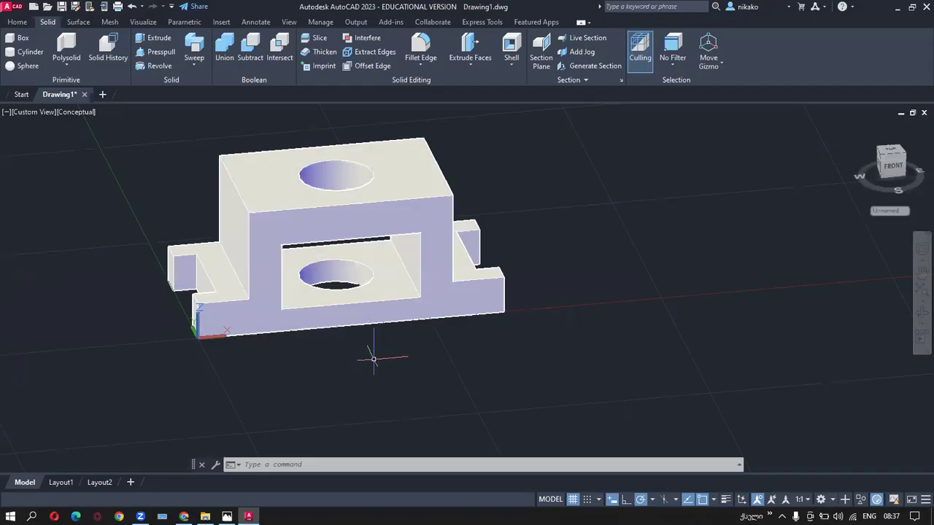
shift+middle_drag(372, 360, 368, 379)
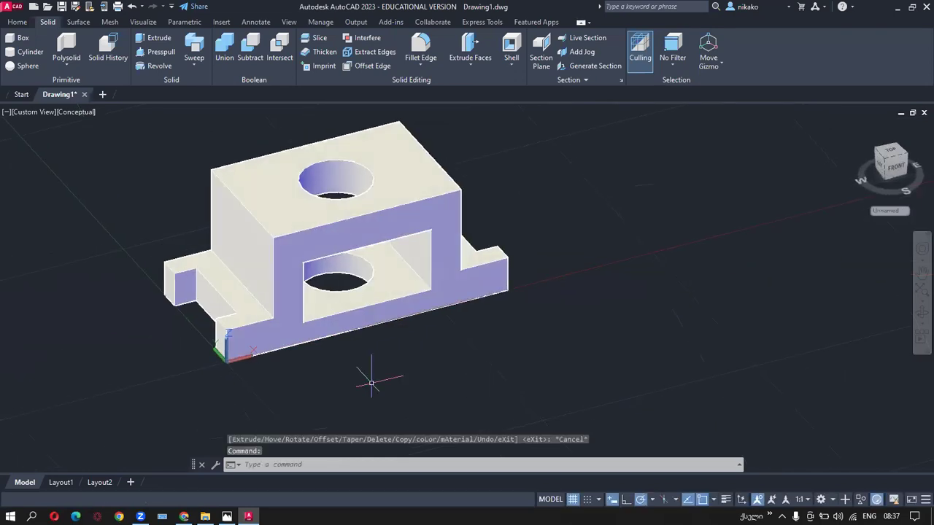